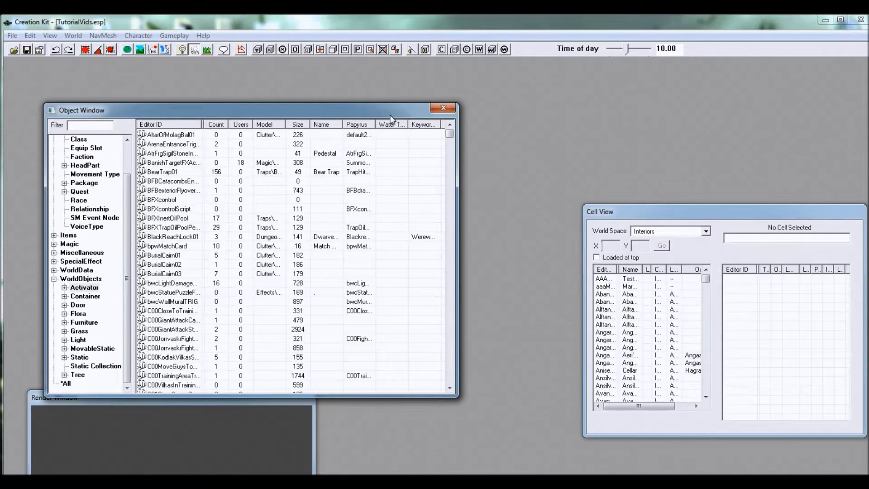
Step: Open the Alftand01 interior cell for editing from the Cell View
left_click_drag(706, 211, 503, 152)
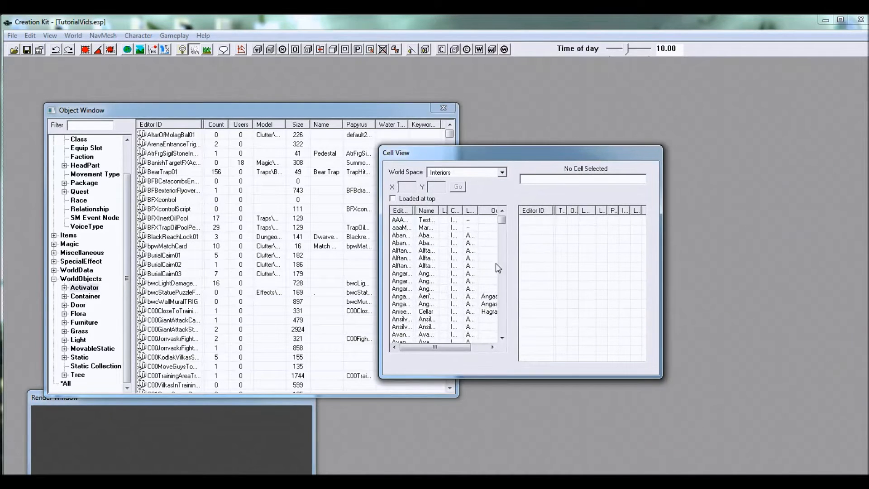
left_click(406, 252)
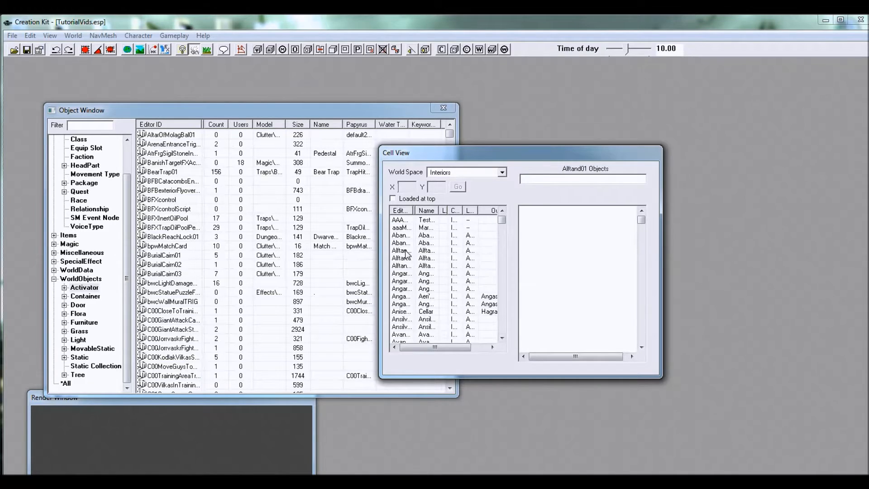
right_click(406, 253)
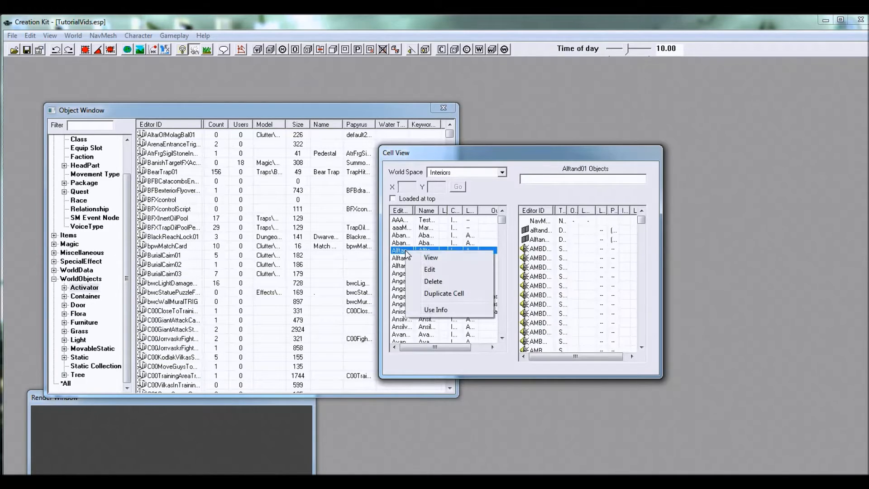
left_click(432, 269)
Step: Create a new interior cell with the editor ID KhajitHomeTUT
left_click_drag(375, 140, 375, 179)
left_click(255, 173)
right_click(253, 175)
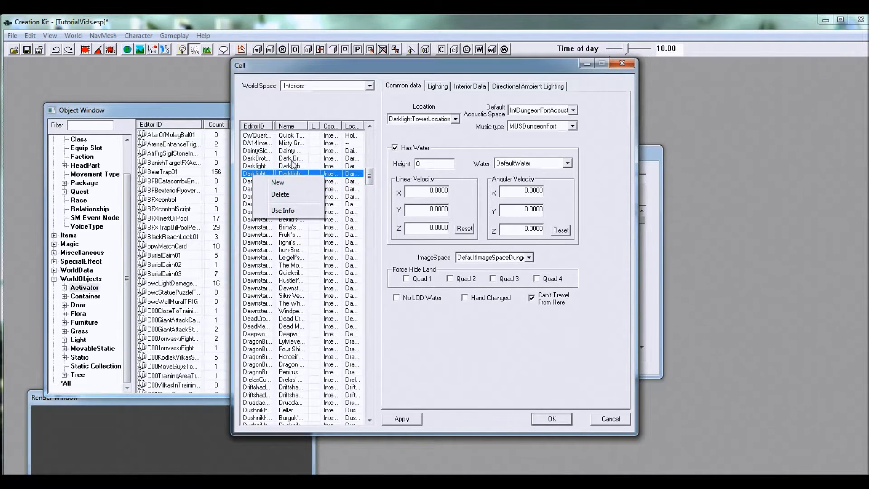
left_click(278, 182)
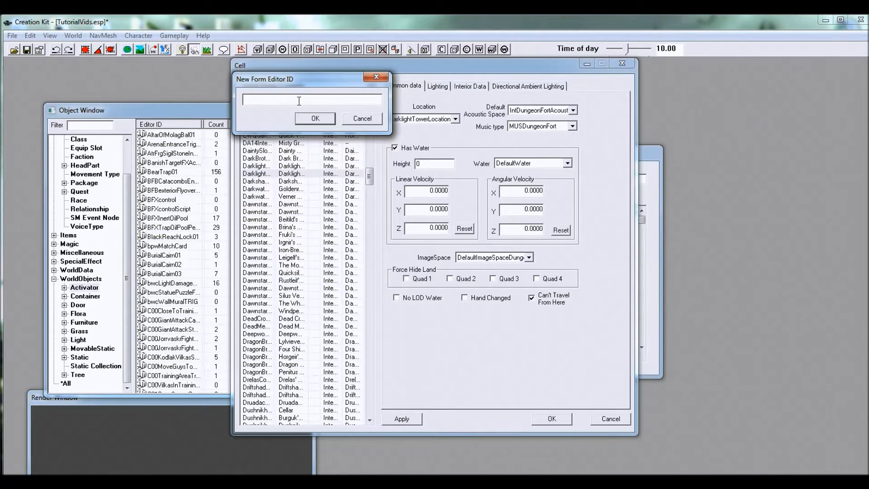
type("KhajiitHomeTut")
key("BackSpace")
key("BackSpace")
type("UT")
left_click(316, 119)
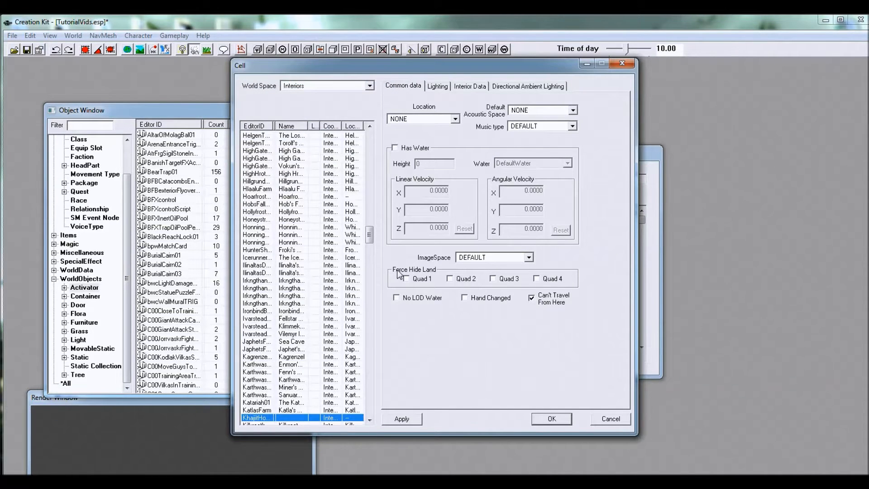
Step: Examine the Location and Default Acoustic Space options available for the new cell
left_click_drag(370, 233, 370, 235)
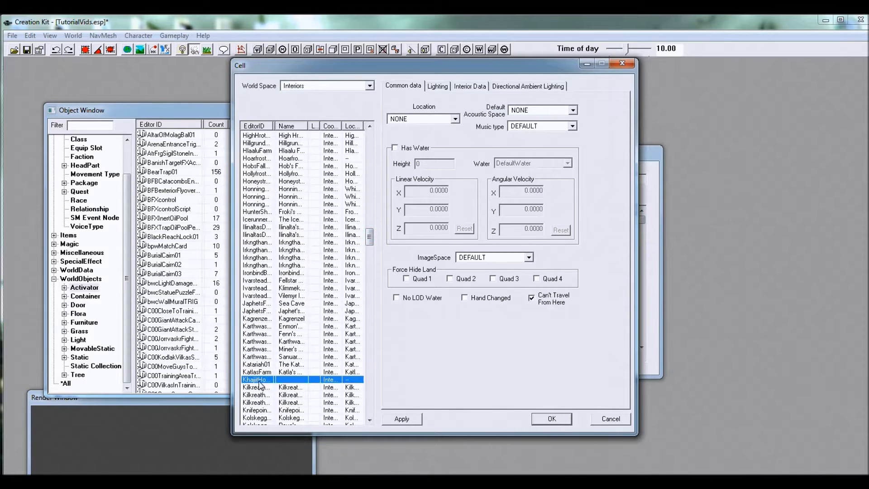
left_click(441, 87)
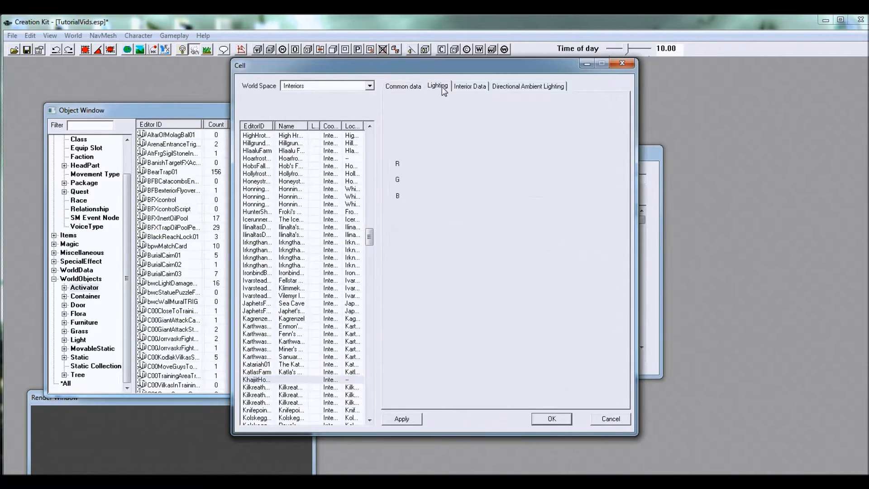
left_click(402, 87)
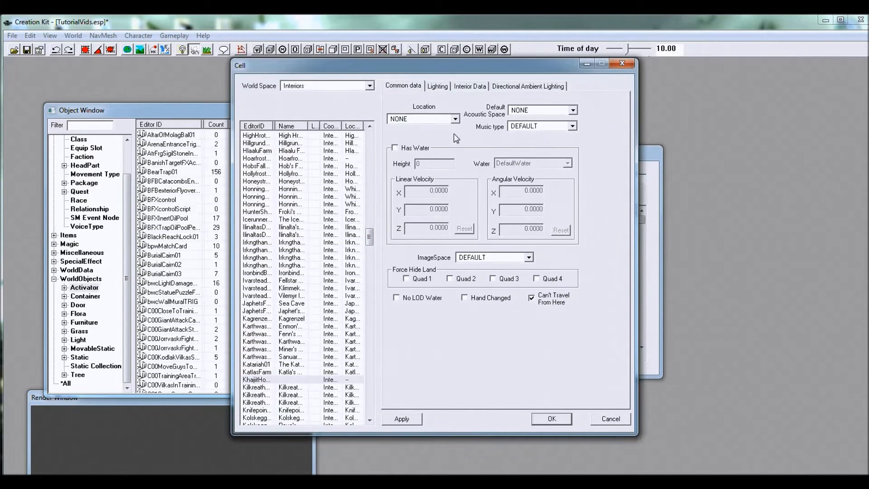
left_click_drag(565, 65, 497, 87)
left_click(387, 141)
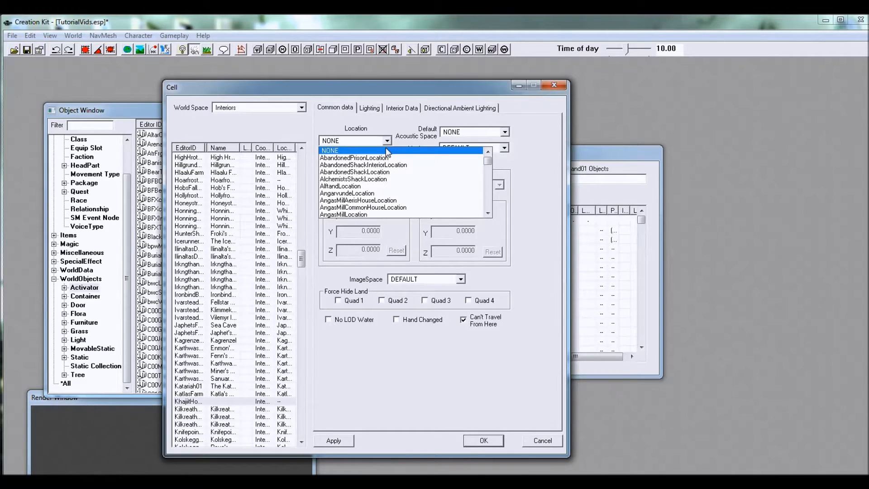
mouse_move(487, 162)
left_mouse_down()
mouse_move(491, 175)
mouse_move(487, 159)
left_mouse_up()
left_click_drag(449, 88, 462, 77)
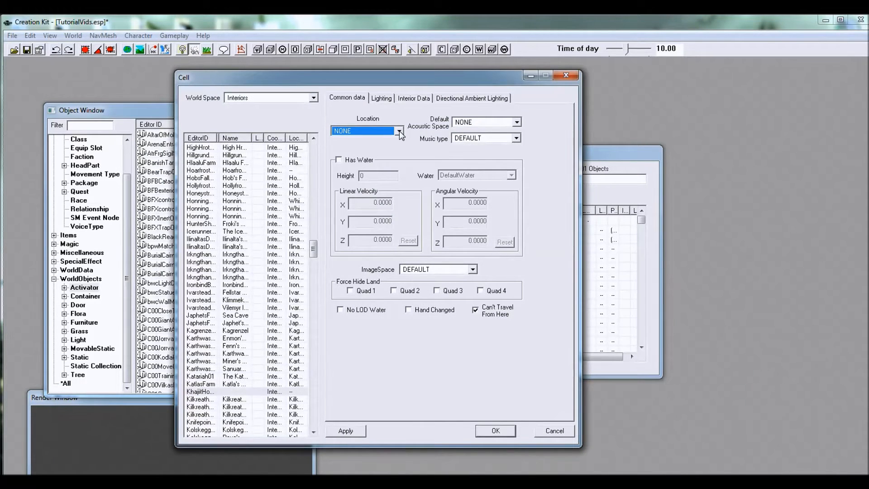
left_click_drag(412, 76, 419, 73)
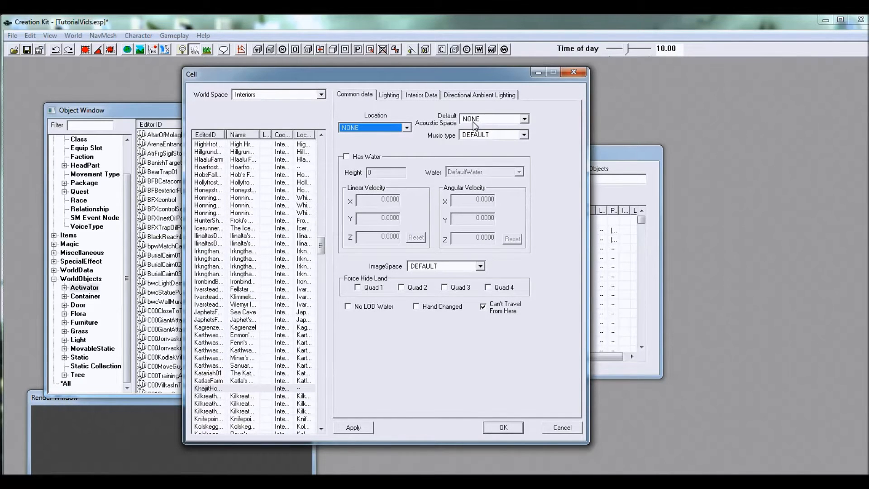
left_click(525, 120)
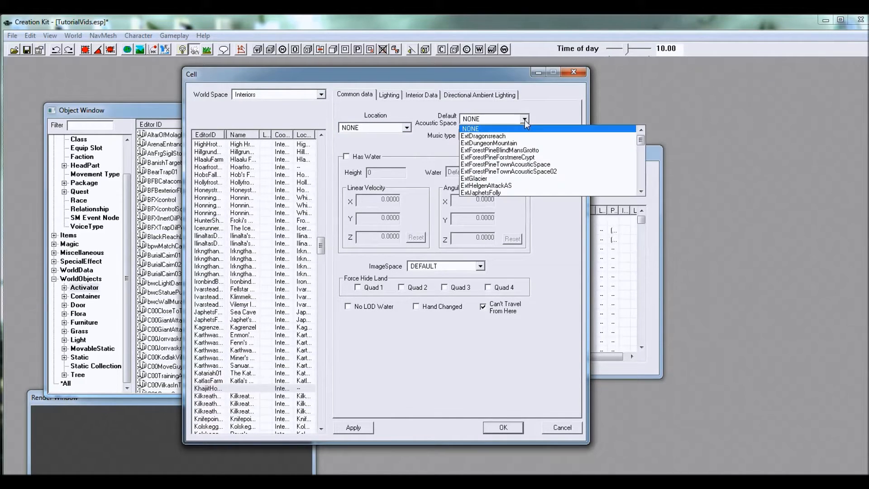
left_click_drag(642, 139, 646, 166)
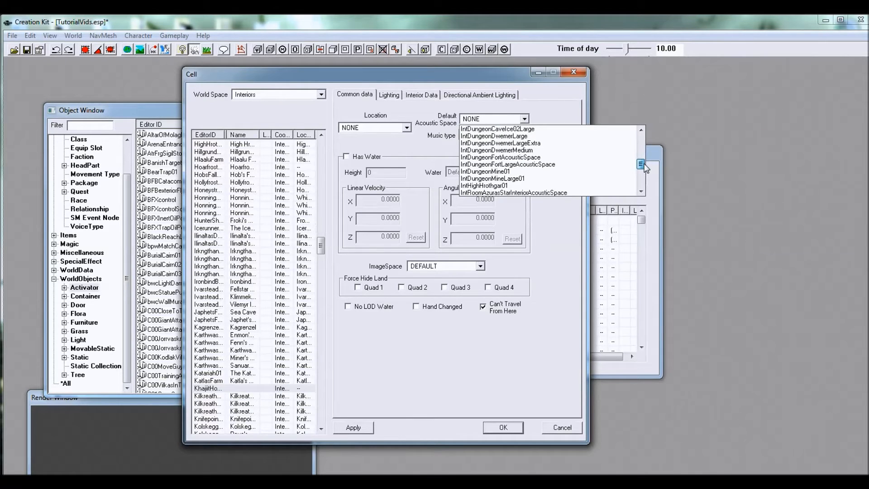
left_click_drag(644, 164, 644, 169)
left_click(443, 141)
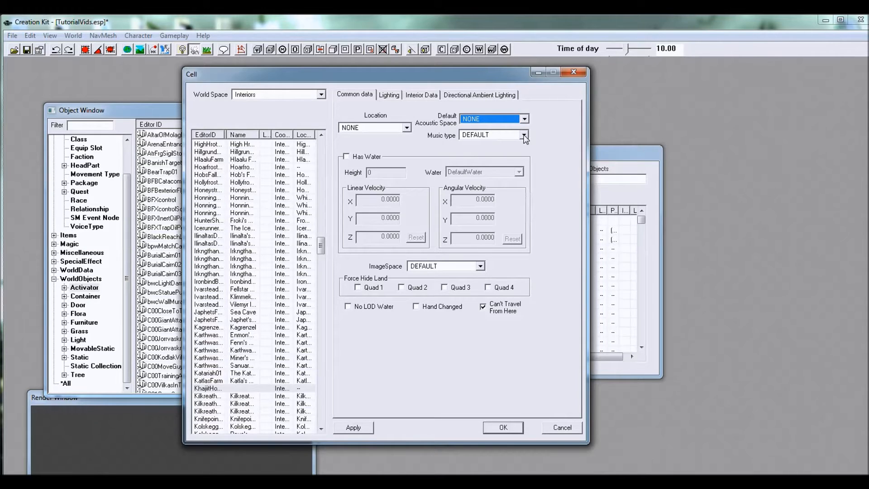
Step: Set the new cell's music type to MUSTownTest
left_click(524, 135)
left_click_drag(584, 152, 607, 195)
left_click(516, 204)
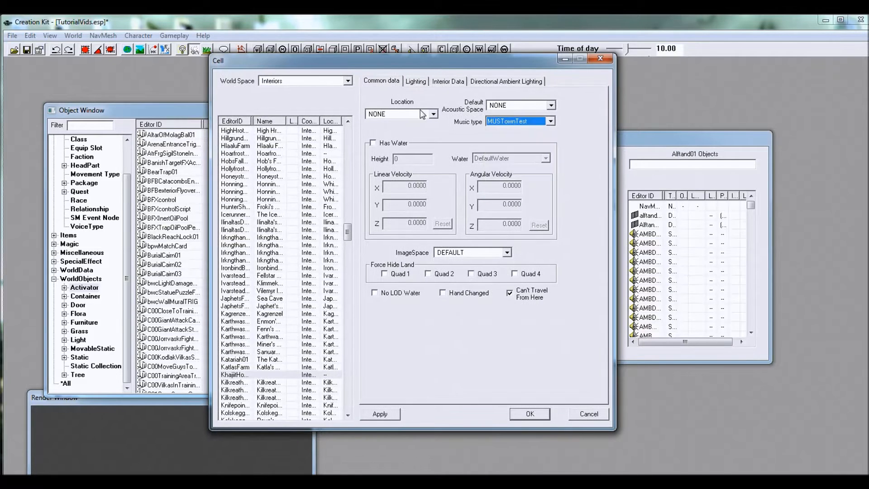
Step: Examine the new cell's water settings and the available ImageSpace options
left_click(389, 146)
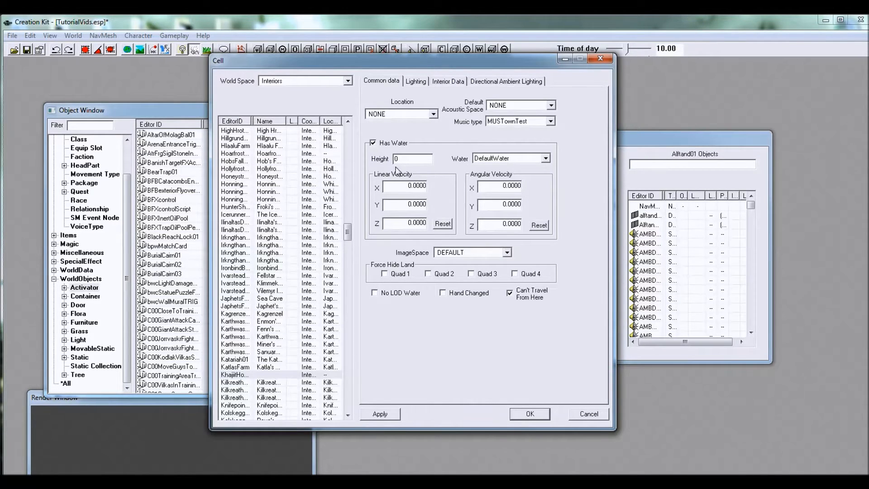
left_click(408, 144)
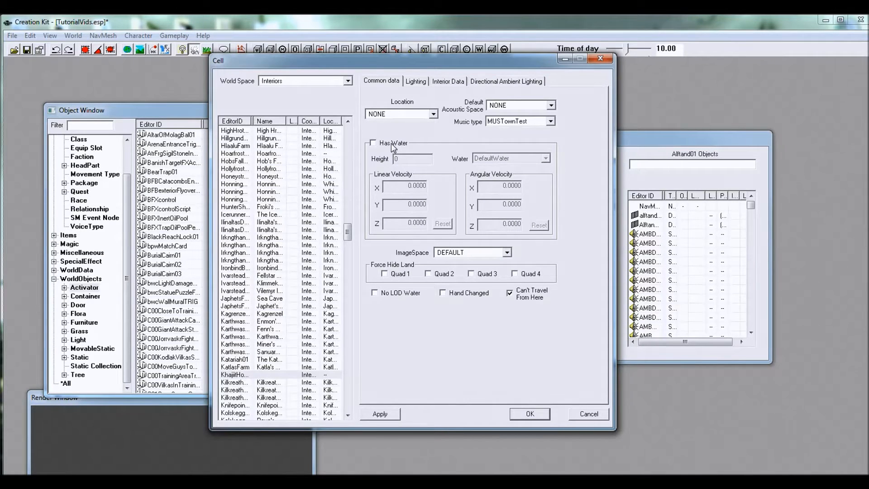
left_click(492, 251)
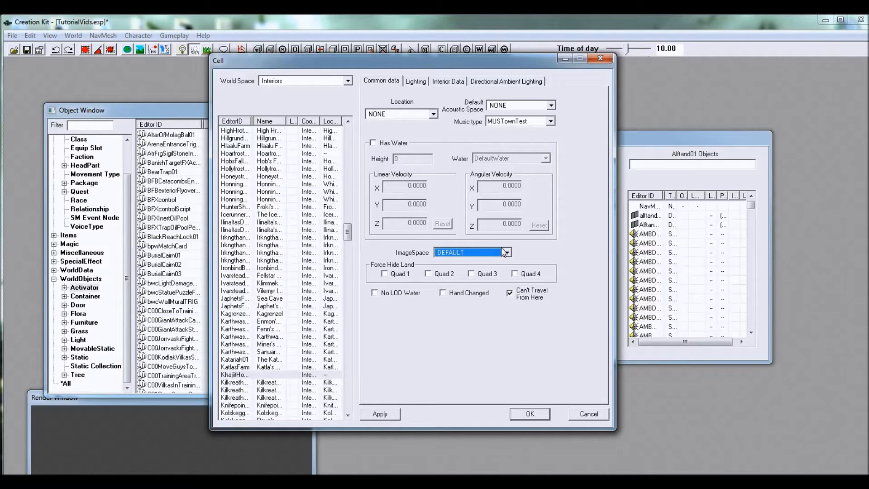
left_click(507, 253)
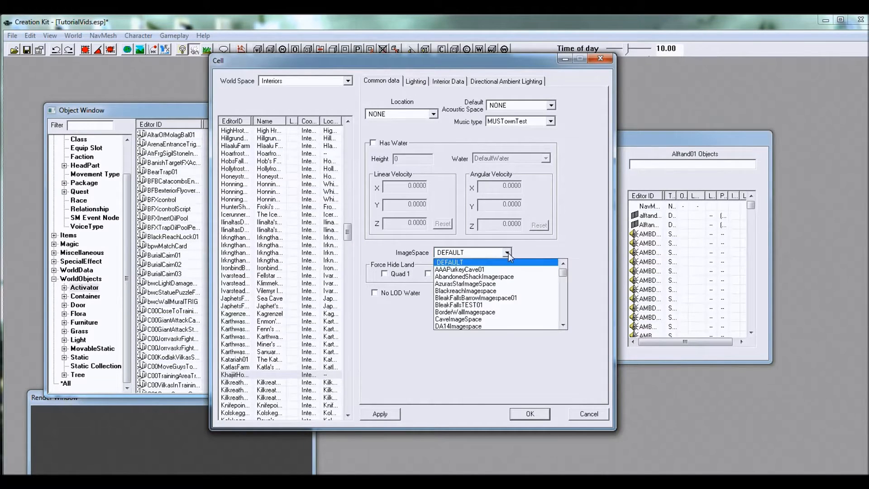
left_click(574, 232)
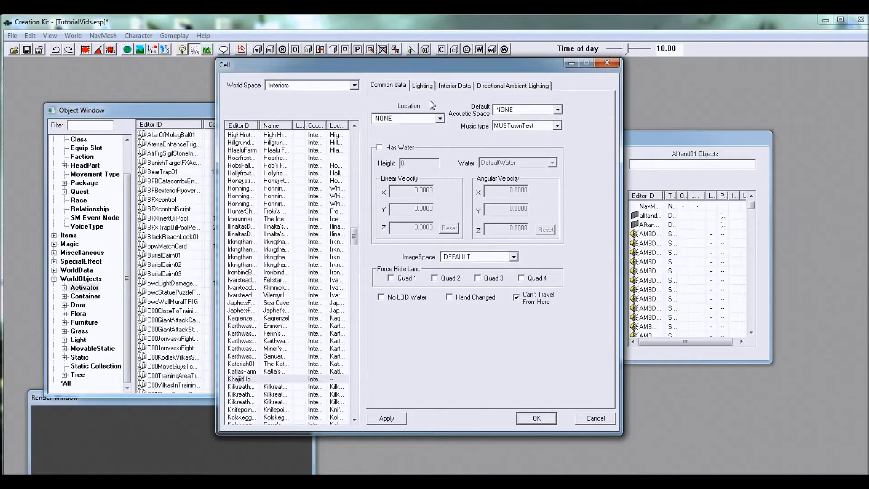
Step: Assign FarmLightingTemplate as the new cell's lighting template
left_click(424, 86)
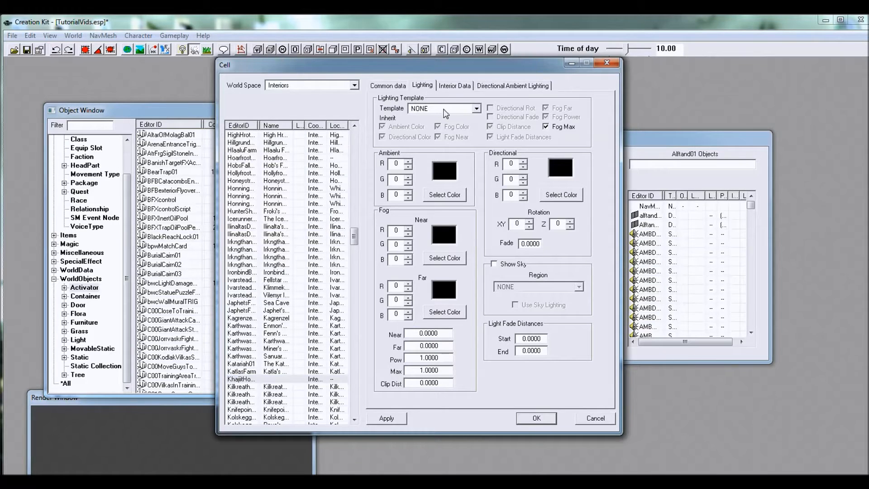
left_click(460, 109)
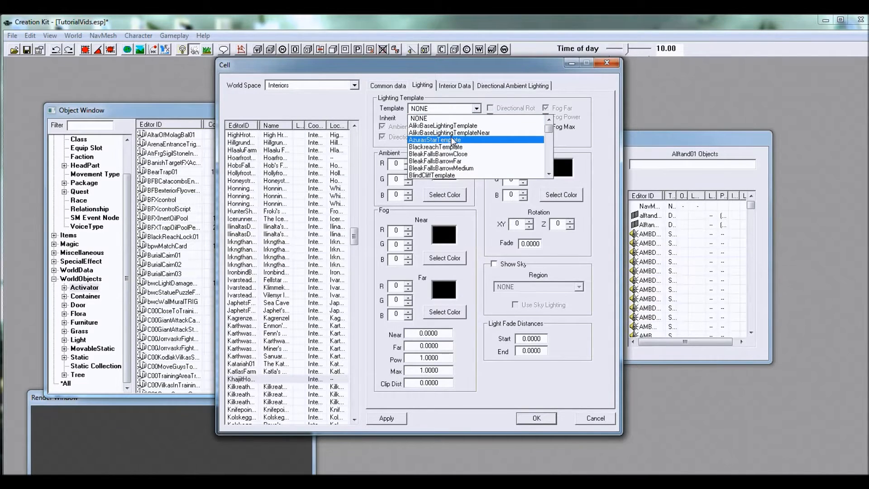
type("farm")
key("Return")
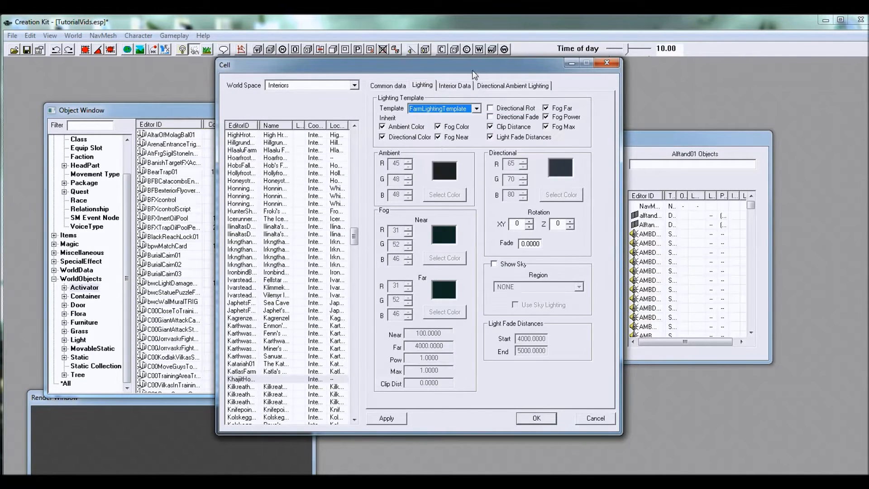
left_click_drag(472, 71, 470, 57)
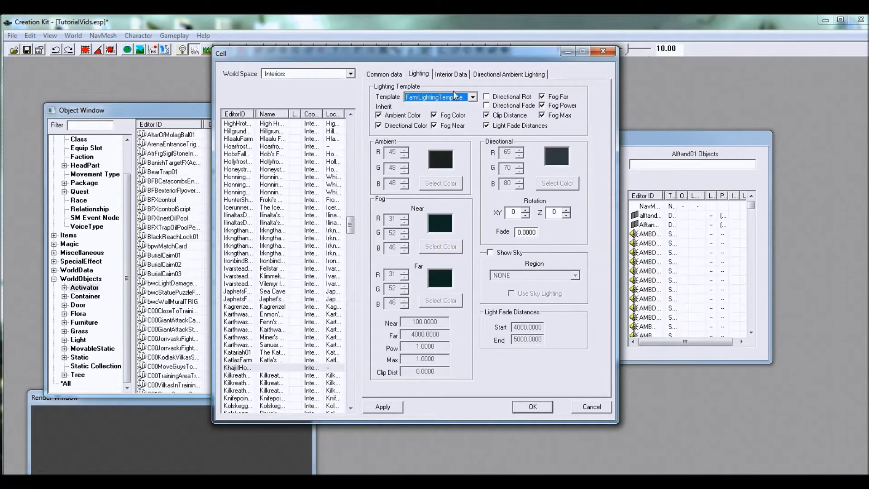
Step: Name the cell "Dro'Zhir's Home" in its interior data
left_click(456, 75)
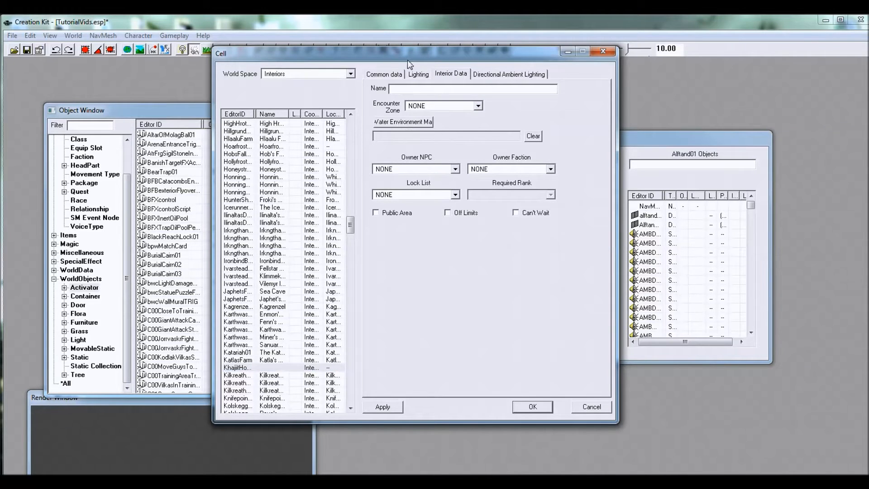
left_click(441, 89)
type("DroZhirr's Home")
key("Tab")
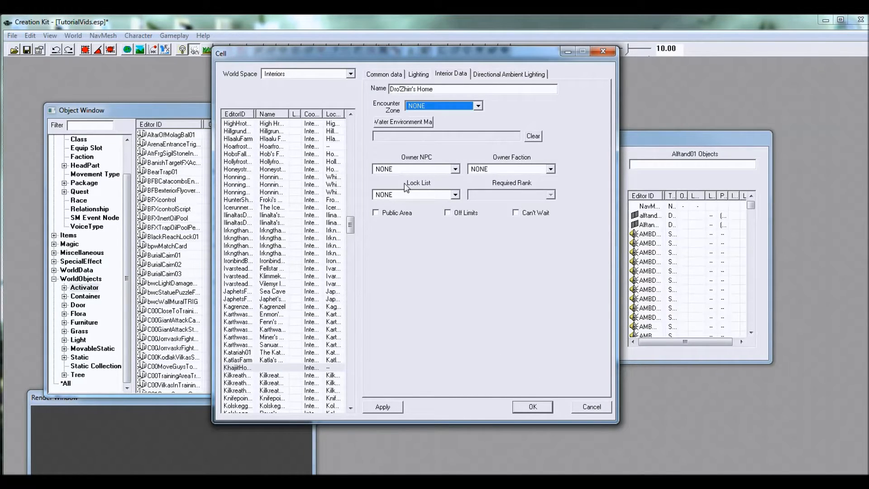
Step: Set the cell's owner NPC to TutorialKhajit and accept the cell settings
left_click(457, 169)
type("tutor")
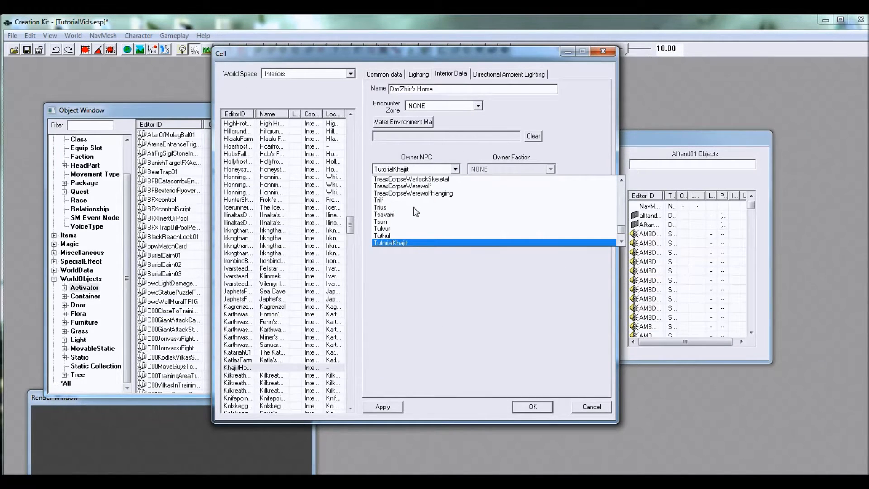
left_click(400, 243)
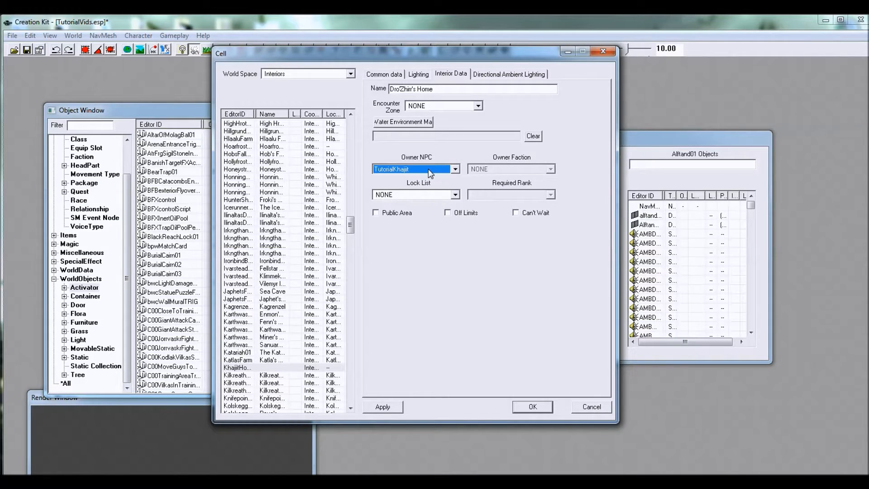
key("Tab")
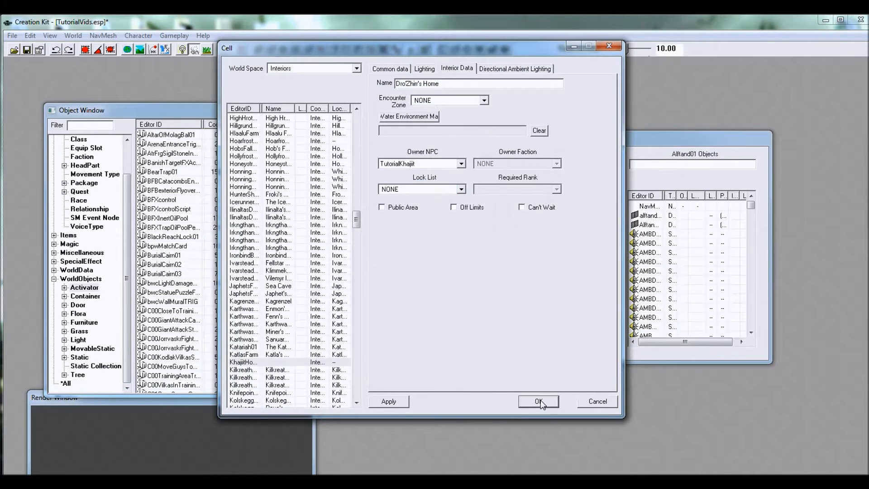
left_click(540, 402)
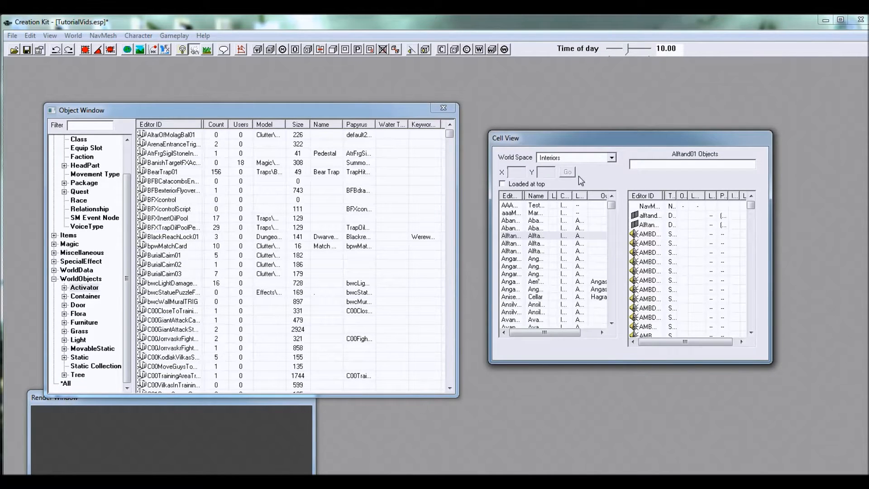
Step: Find the KhajitHomeTUT cell among the interiors and load it for viewing
left_click_drag(611, 205, 612, 218)
left_click(510, 244)
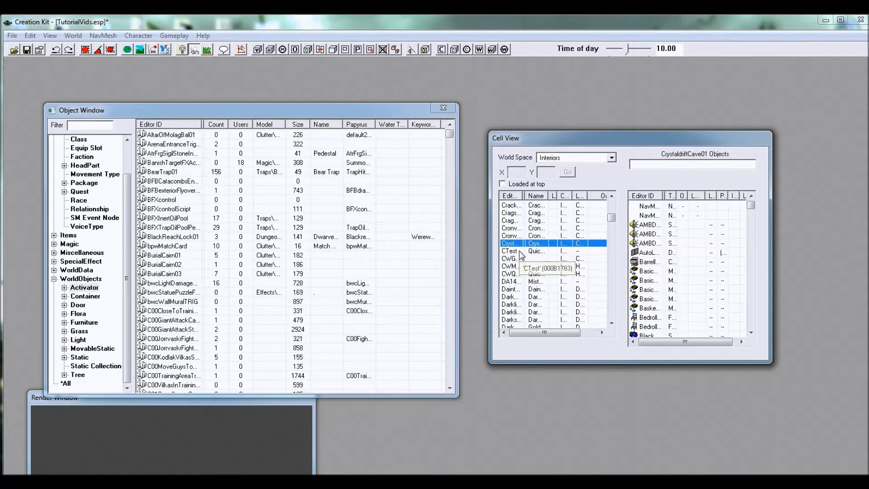
left_click(520, 252)
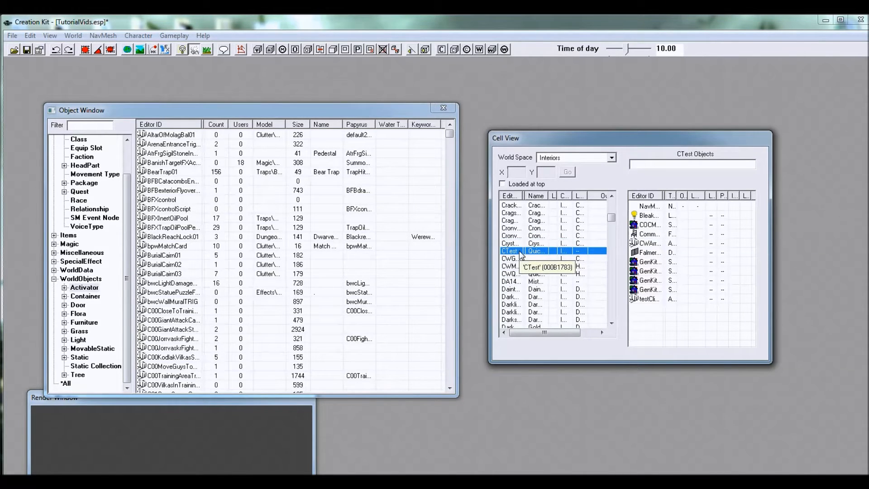
type("kh")
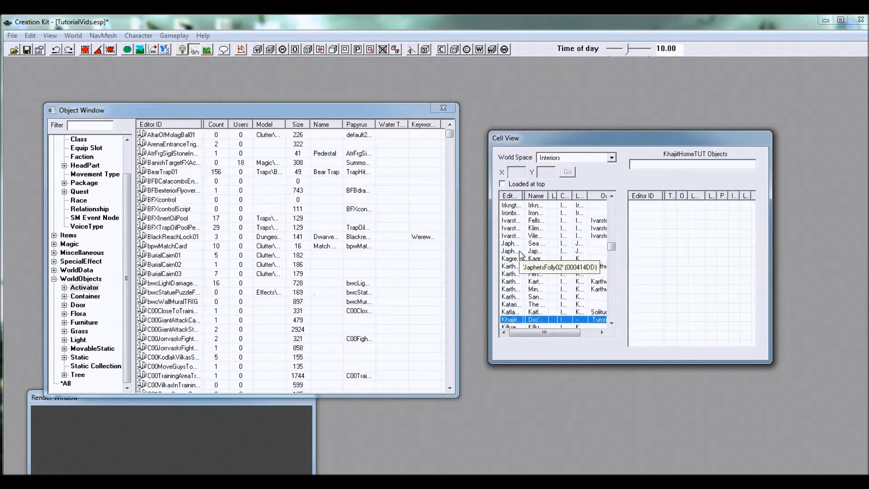
double_click(515, 319)
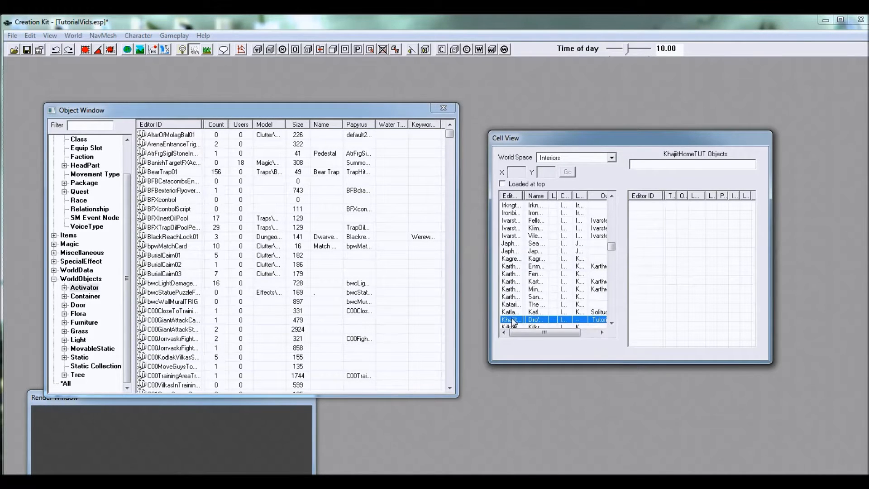
Step: Enlarge the render window to fill most of the workspace and arrange the Object Window so that it overlaps only its edge
left_click_drag(177, 400, 181, 57)
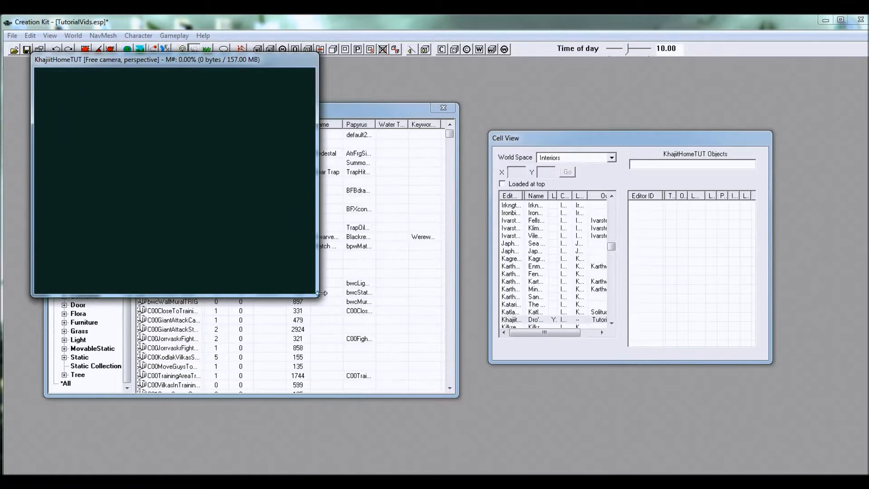
left_click_drag(317, 292, 832, 461)
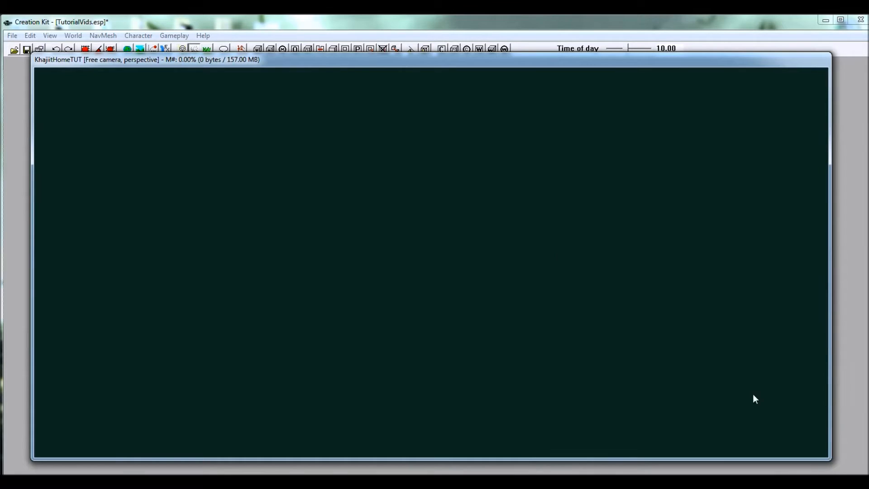
left_click_drag(31, 138, 193, 142)
left_click(149, 111)
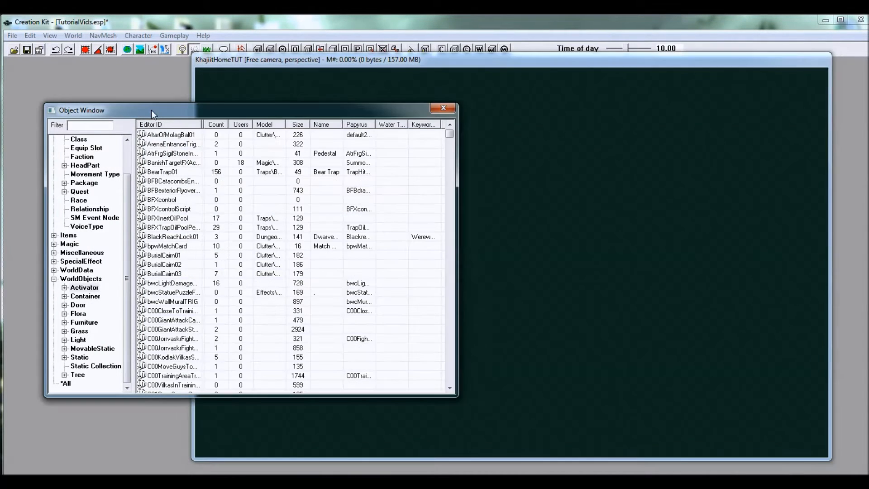
left_click_drag(266, 116, 230, 104)
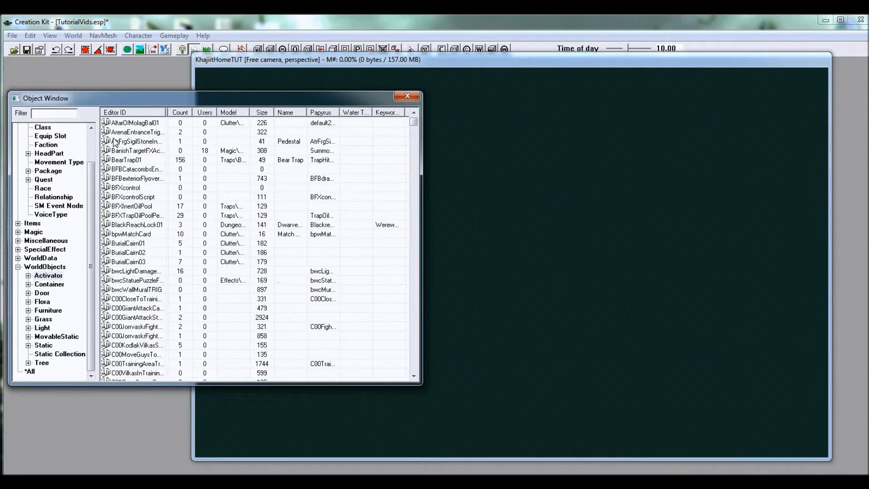
scroll(91, 174, "up", 2)
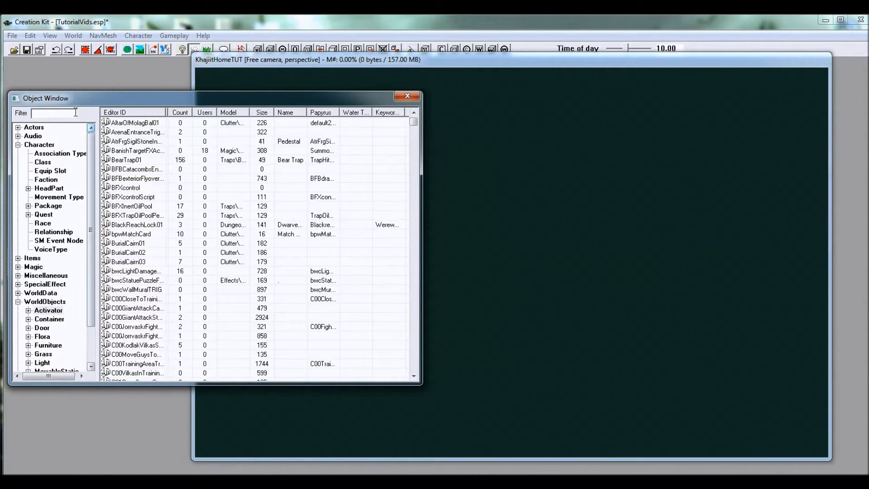
left_click(525, 68)
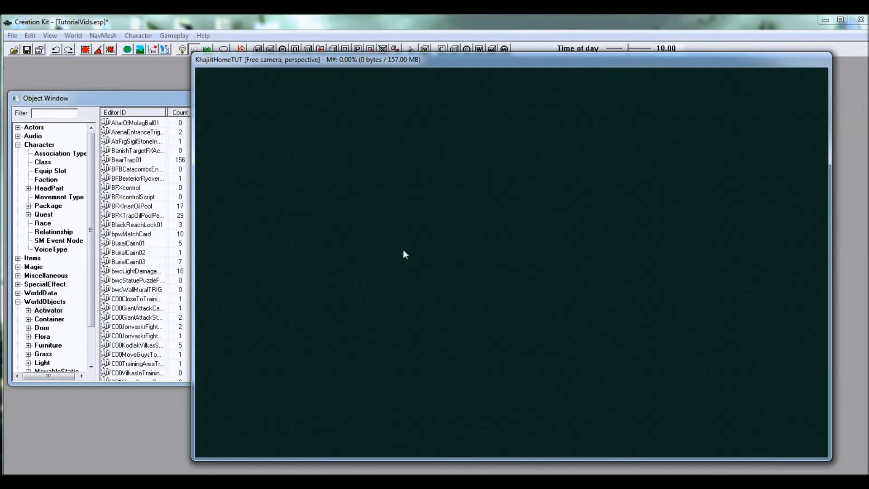
Step: List the Static world objects in the Object Window and expand their subcategories
left_click_drag(93, 165, 91, 241)
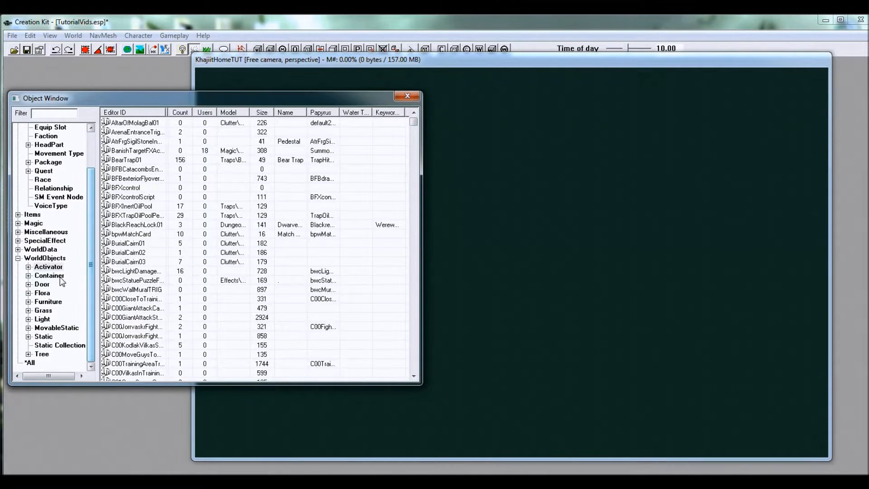
left_click(47, 340)
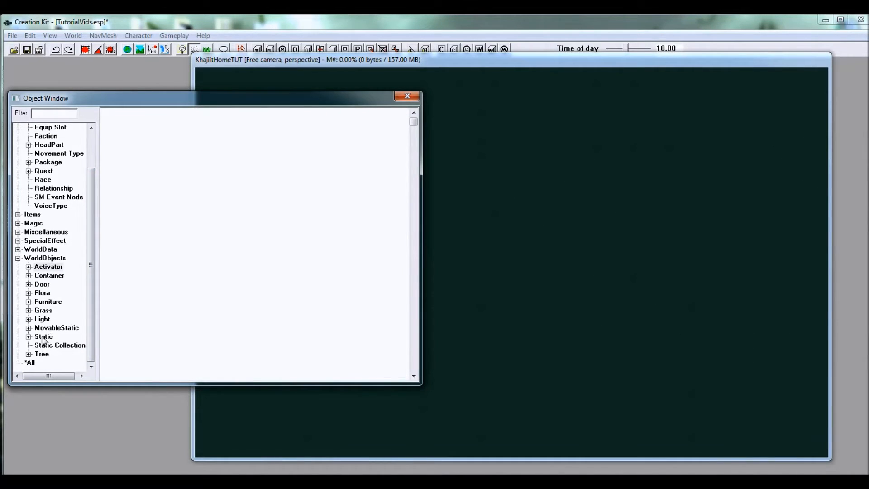
left_click(46, 339)
mouse_move(414, 121)
left_mouse_down()
mouse_move(396, 281)
mouse_move(403, 341)
mouse_move(412, 114)
left_mouse_up()
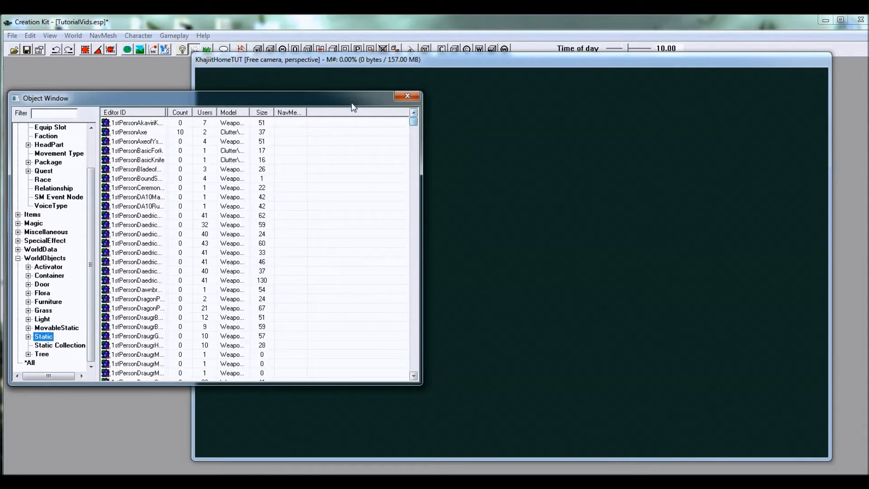
left_click_drag(347, 99, 357, 97)
left_click(38, 336)
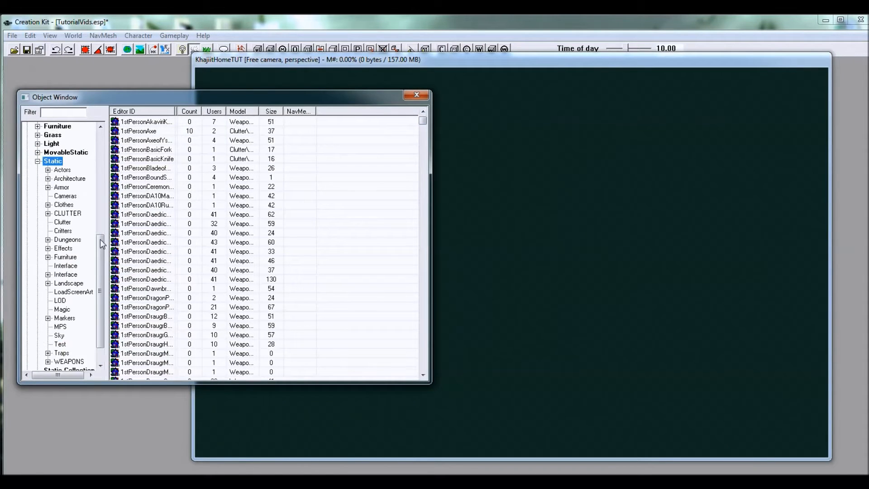
Step: Open the Architecture > Farmhouse > Interior category of statics, widen the category tree and expand Interior
left_click_drag(101, 253, 100, 261)
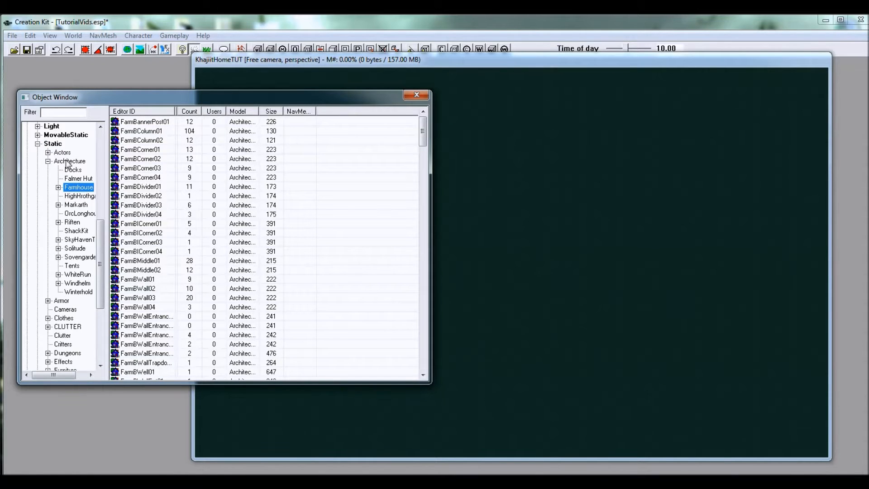
left_click(58, 187)
left_click(83, 195)
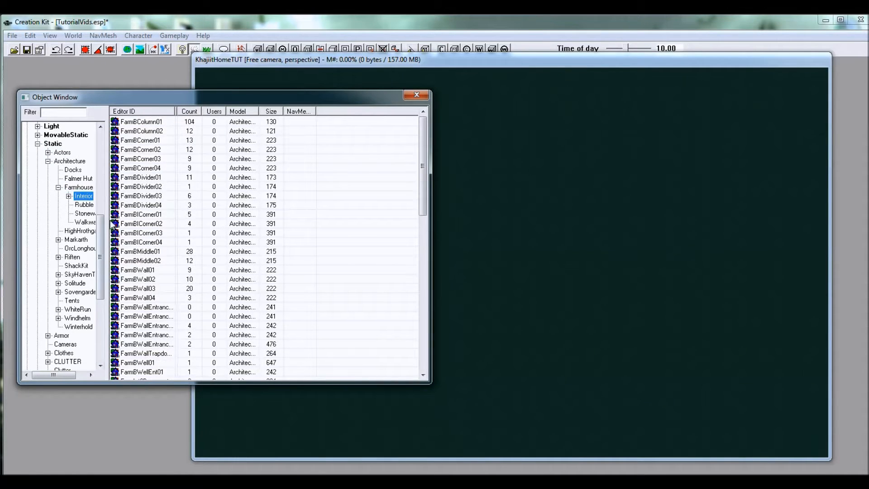
left_click_drag(108, 226, 132, 226)
left_click(69, 197)
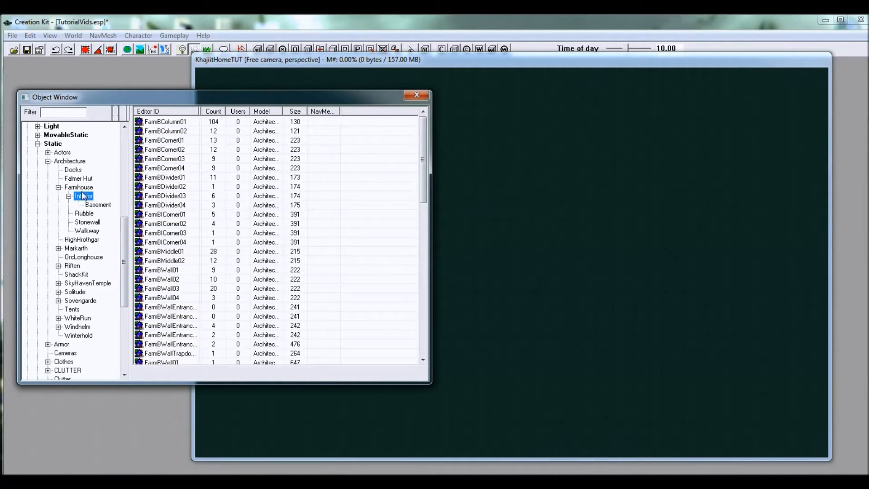
Step: Compare the pieces in the farmhouse Interior category with those in its Basement subcategory
left_click(189, 177)
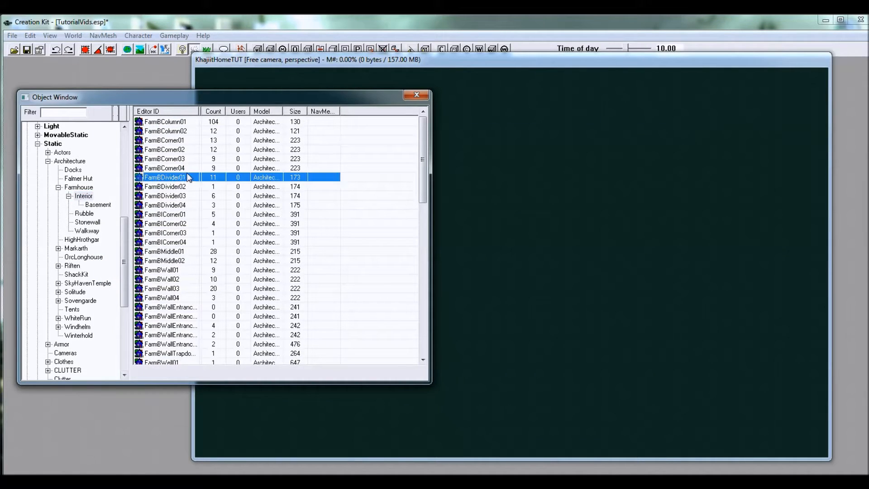
left_click(88, 197)
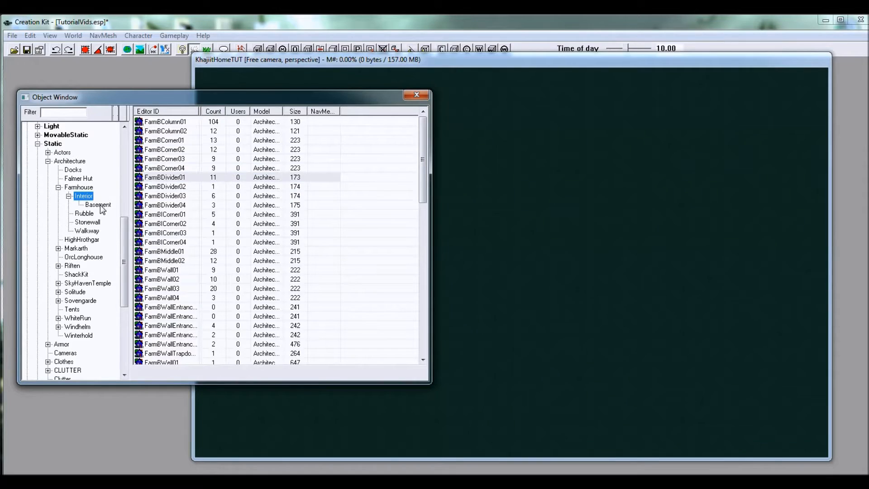
left_click(101, 206)
left_click(160, 140)
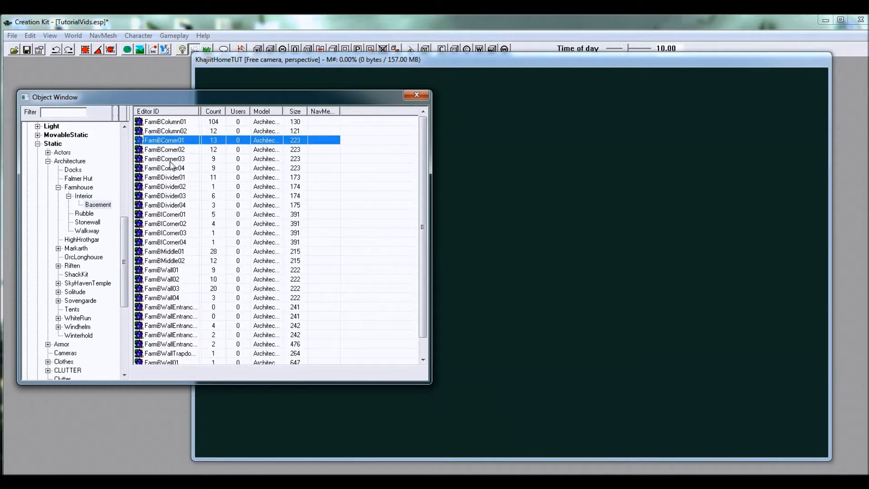
left_click(173, 168)
left_click(84, 196)
left_click(172, 177)
scroll(172, 177, "down", 5)
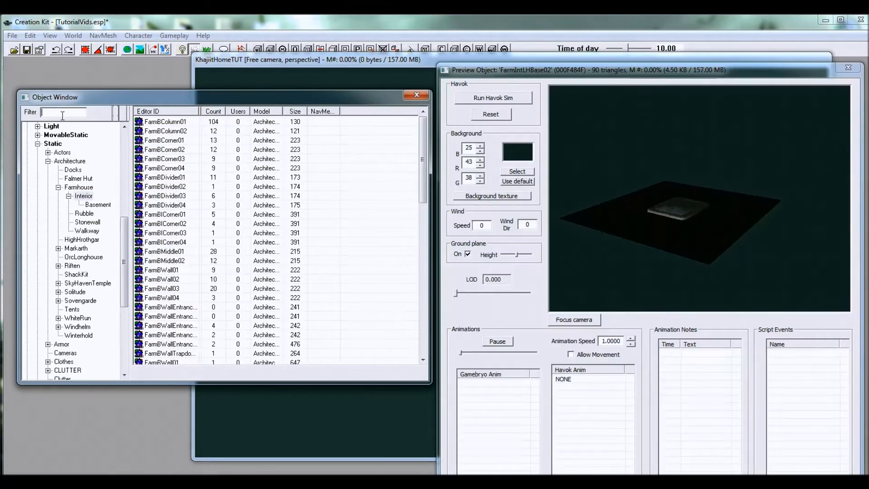
Step: Filter the farmhouse interior statics by "farmint2" and preview FarmInt2End01 and FarmInt2End02
type("farmint2")
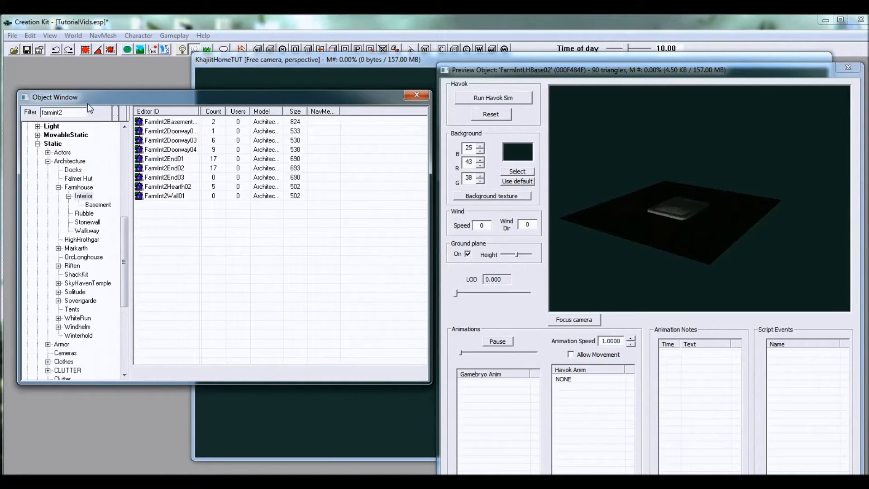
left_click(172, 159)
left_click_drag(626, 164, 650, 172)
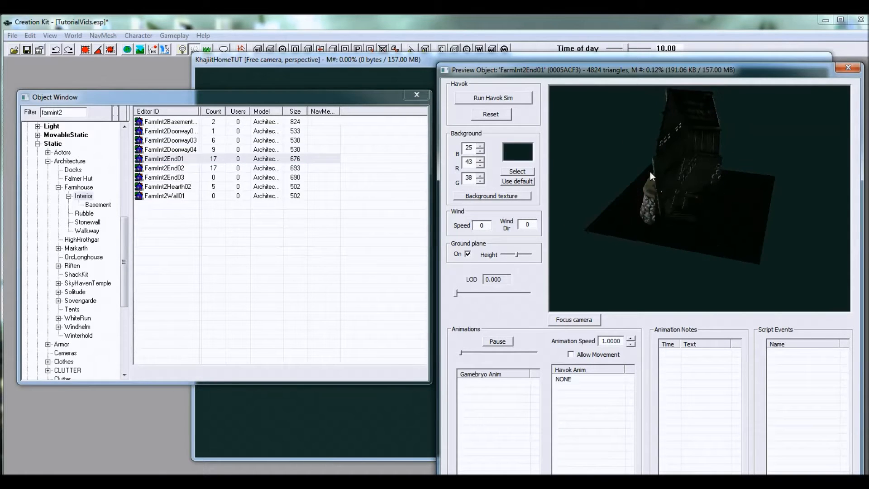
left_click(167, 169)
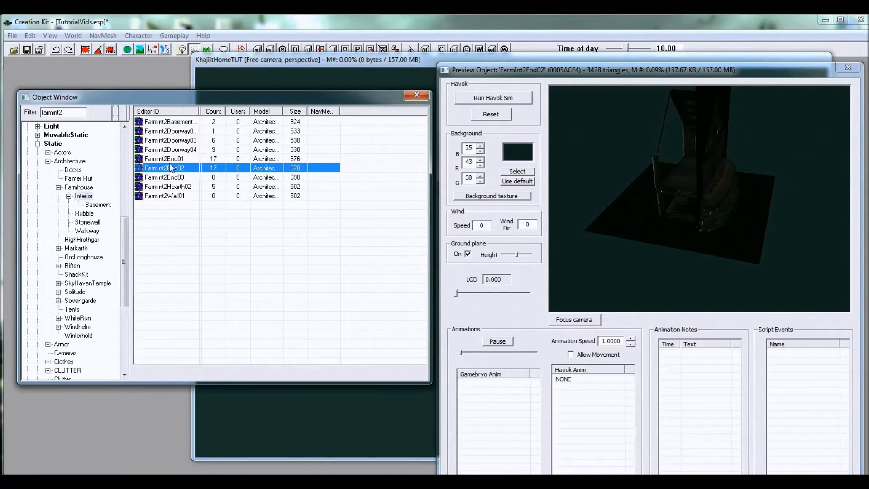
Step: Place FarmInt2End01 in the cell and accept its reference data with position and rotation at 0
left_click(176, 159)
left_click_drag(160, 162, 508, 256)
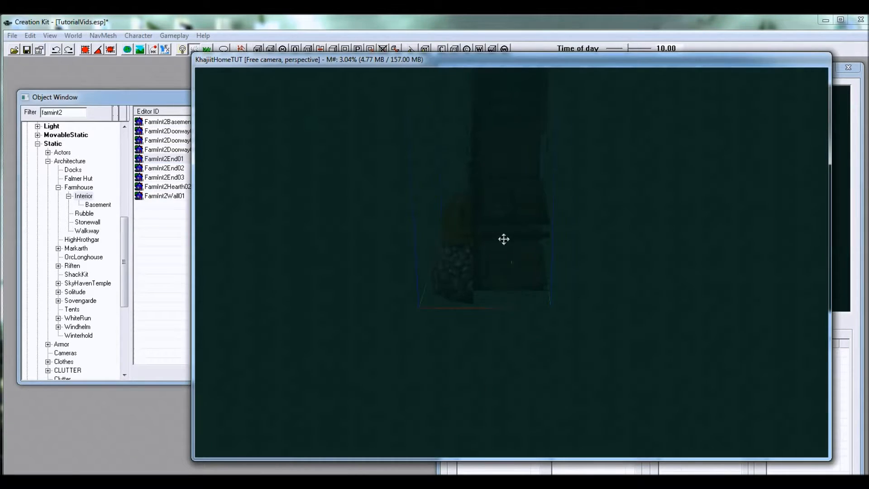
mouse_move(547, 264)
middle_mouse_down("shift")
mouse_move(446, 246)
mouse_move(577, 263)
mouse_move(512, 241)
mouse_move(547, 289)
mouse_move(518, 285)
mouse_move(538, 276)
middle_mouse_up("shift")
double_click(437, 246)
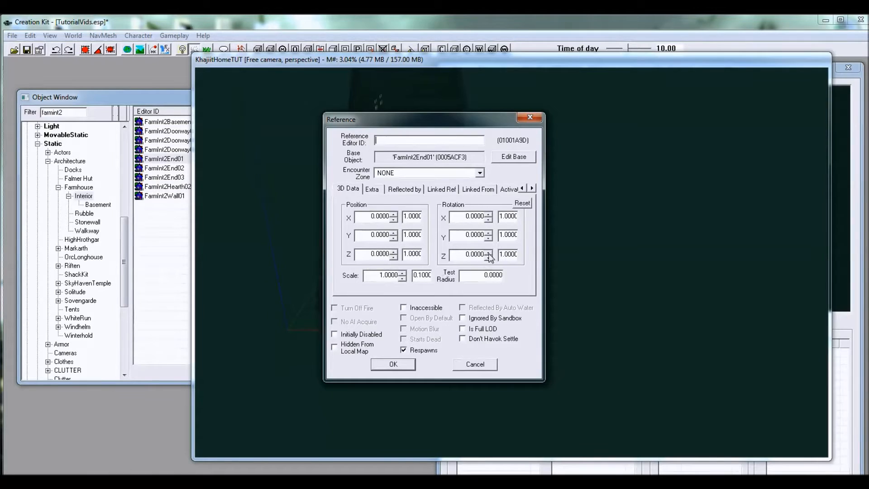
left_click(394, 367)
middle_click_drag(441, 241, 419, 268, "shift")
Step: Enable Snap To Grid in the render window's movement preferences and enter a new grid size
right_click(423, 273)
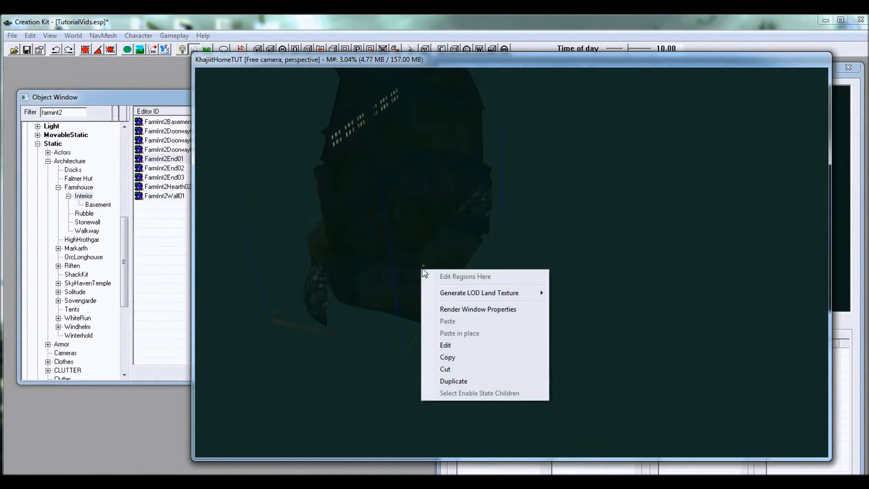
left_click(474, 313)
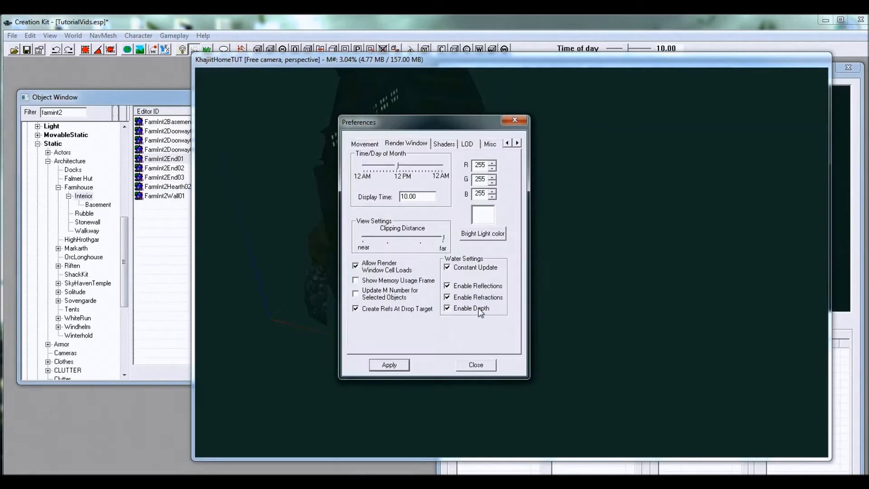
left_click(367, 146)
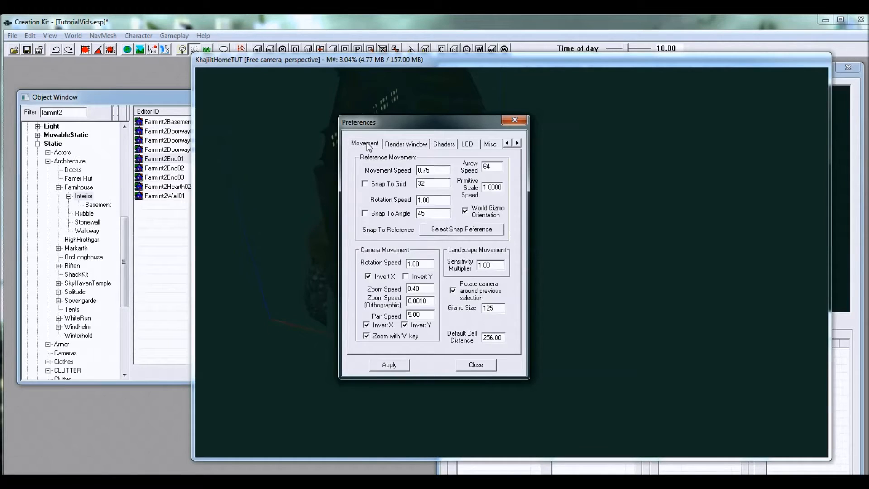
left_click(386, 184)
left_click_drag(438, 183, 398, 187)
type("64")
left_click(482, 364)
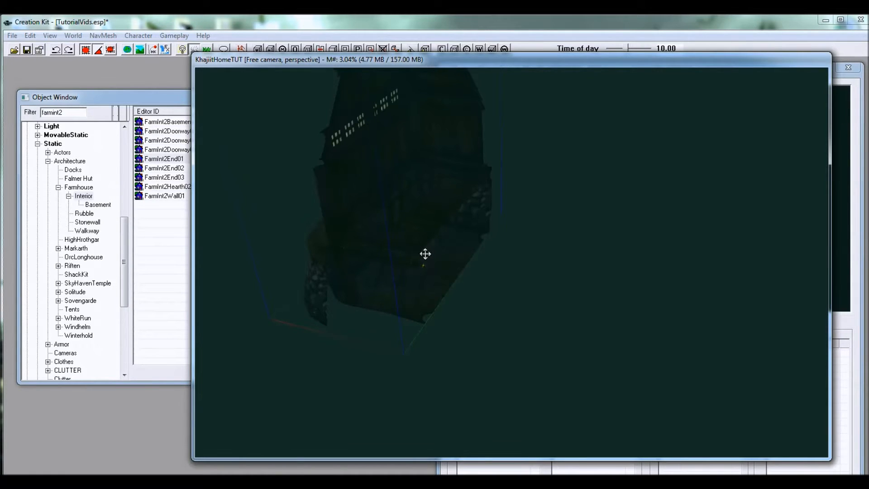
Step: Try out grid snapping on the placed FarmInt2End01 piece and examine it from different sides
middle_click_drag(413, 246, 240, 282)
middle_click_drag(407, 283, 226, 283, "shift")
middle_click_drag(462, 301, 353, 301, "shift")
middle_click_drag(462, 301, 290, 301, "shift")
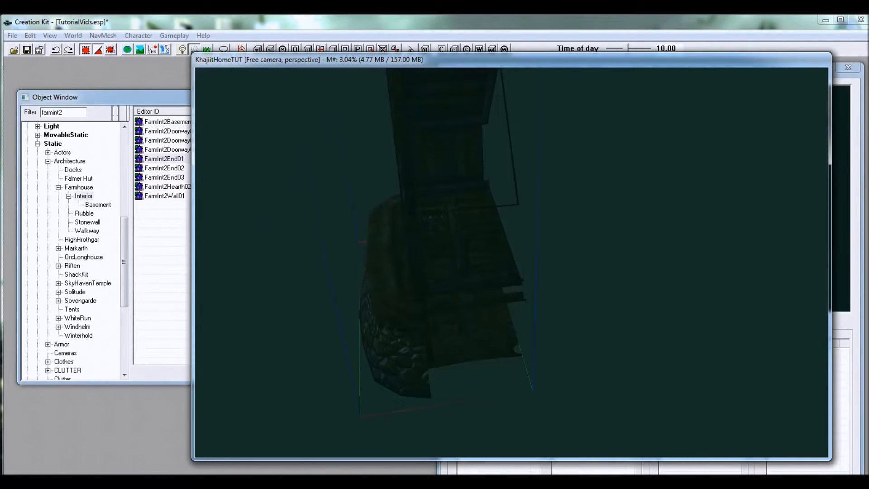
middle_click_drag(525, 275, 470, 276, "shift")
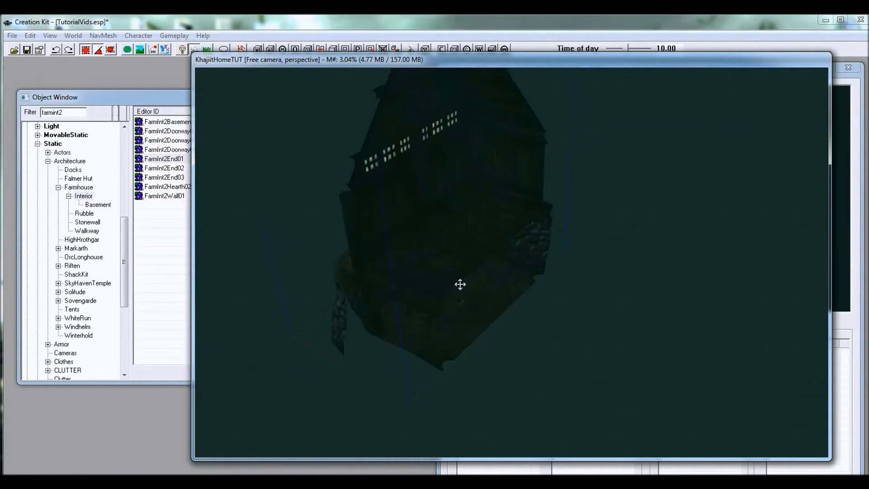
middle_click_drag(491, 304, 466, 297, "shift")
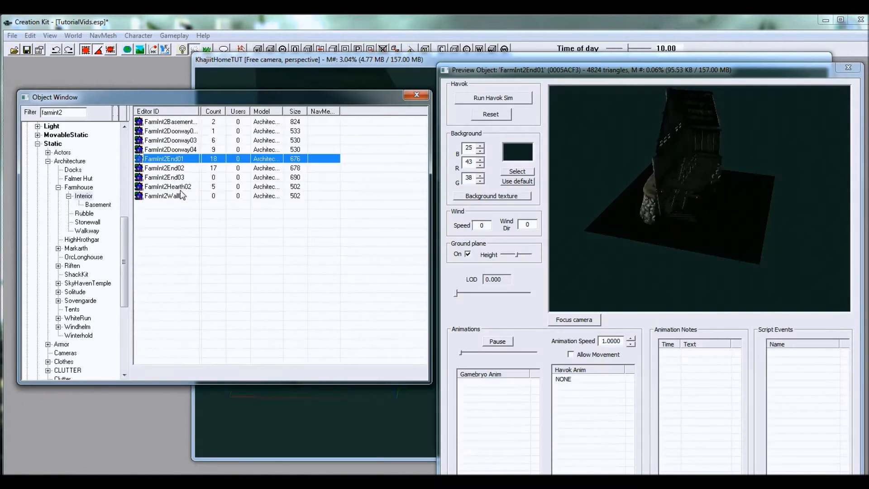
Step: Preview FarmInt2Wall01 and place it in the cell near the end piece
left_click(183, 197)
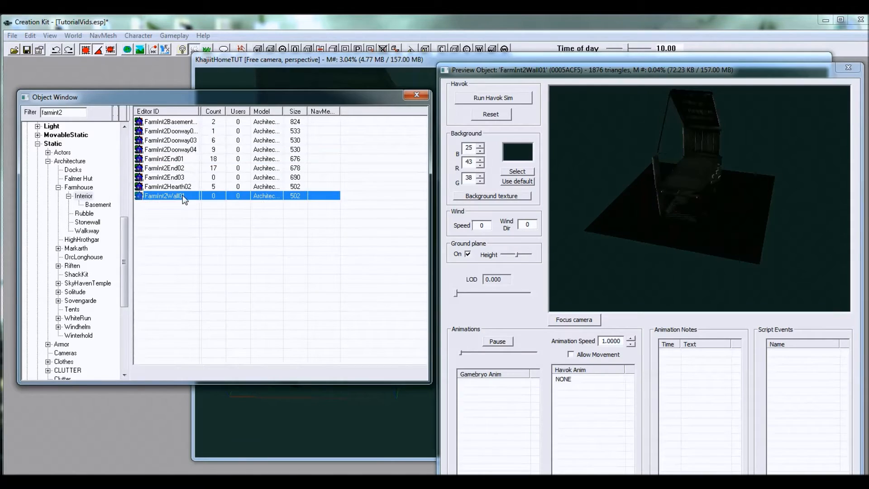
left_click_drag(667, 196, 740, 157)
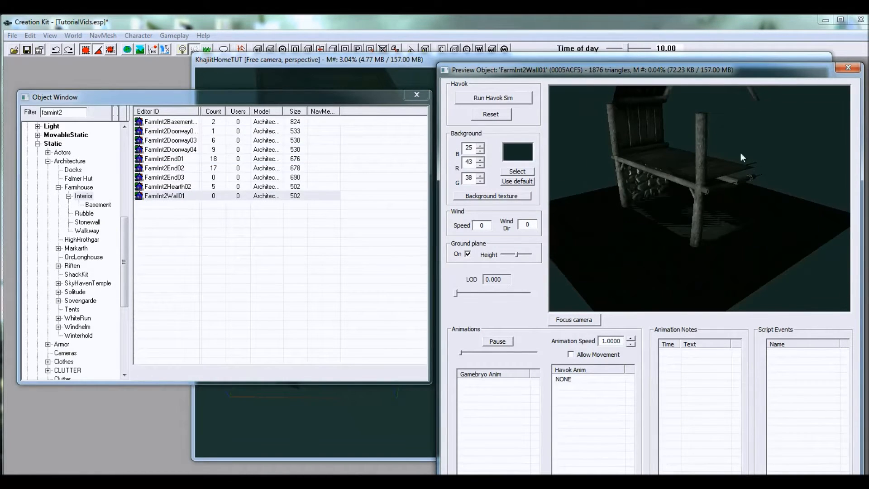
left_click_drag(742, 66, 765, 90)
left_click_drag(183, 196, 449, 334)
middle_click_drag(456, 318, 465, 273, "shift")
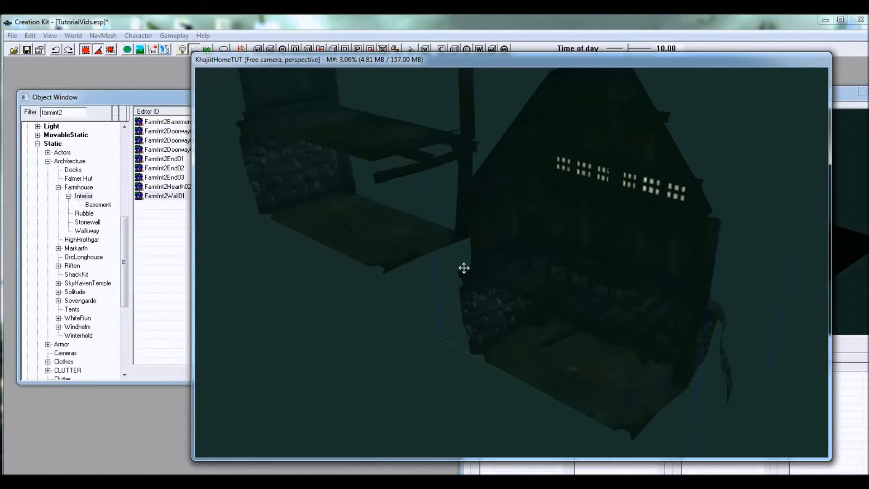
Step: Move the FarmInt2Wall01 piece beside the open side of the end piece, facing the same way
left_click(373, 226)
left_click_drag(365, 215, 379, 386)
middle_click_drag(371, 379, 481, 287, "shift")
left_click_drag(481, 287, 479, 257)
middle_click_drag(479, 256, 506, 320, "shift")
left_click_drag(507, 320, 445, 147)
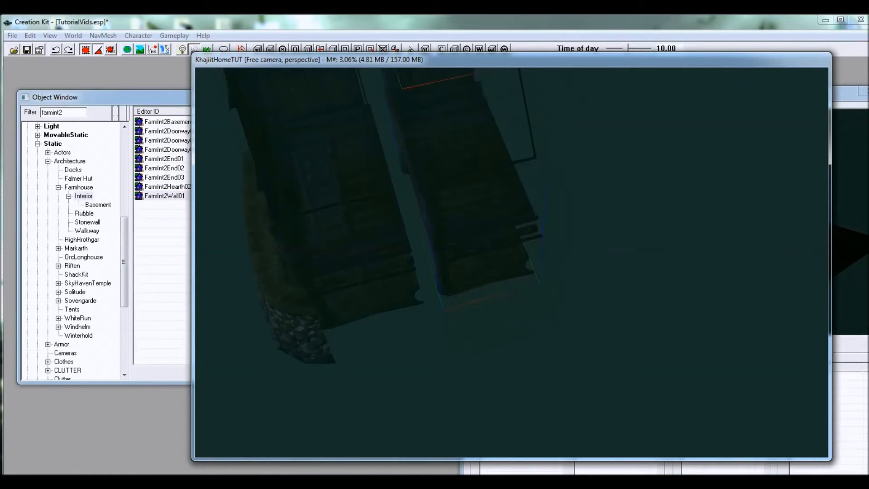
Step: Close the gap between the wall piece and the end piece so that their floors and walls line up
middle_click_drag(475, 214, 459, 247, "shift")
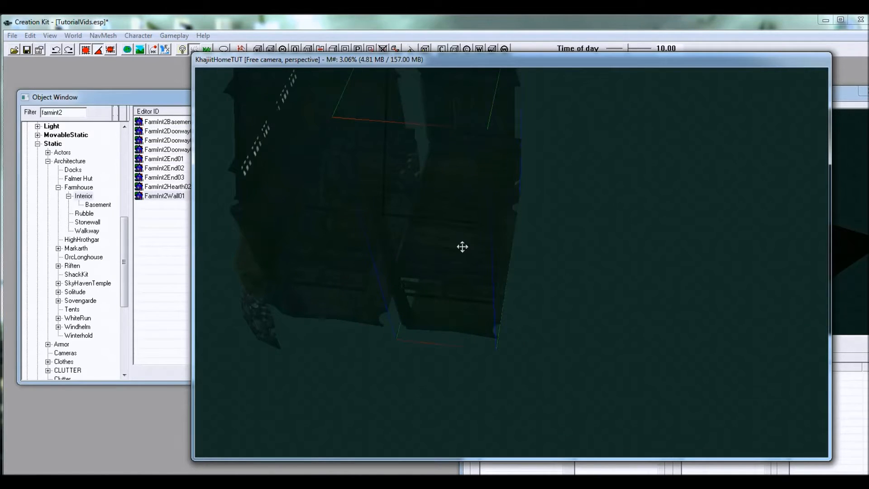
left_click_drag(459, 247, 430, 243)
middle_click_drag(479, 267, 528, 251, "shift")
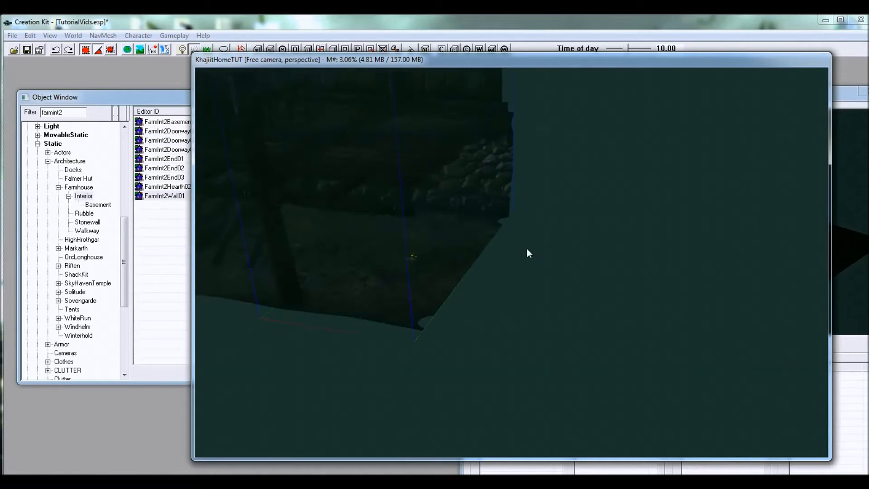
middle_click_drag(401, 254, 373, 316, "shift")
middle_click_drag(497, 245, 500, 300, "shift")
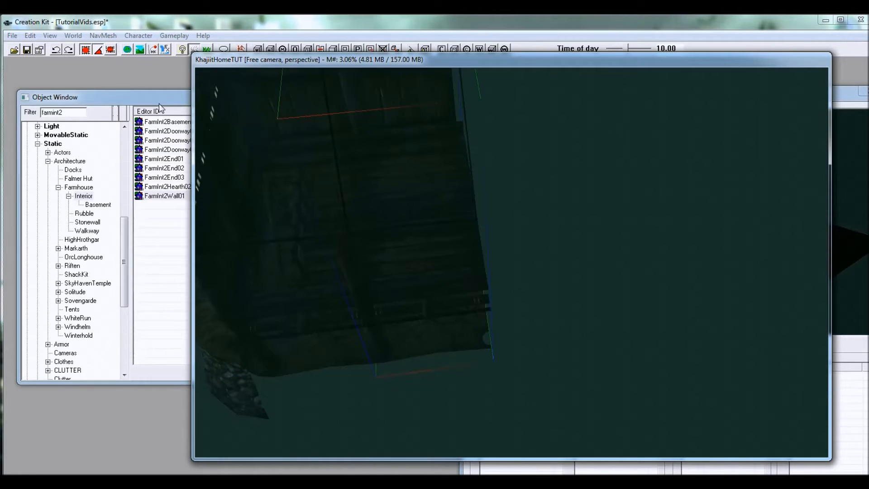
Step: Preview FarmInt2Doorway03 and place it in the cell near the FarmInt2Wall01 piece
left_click(164, 196)
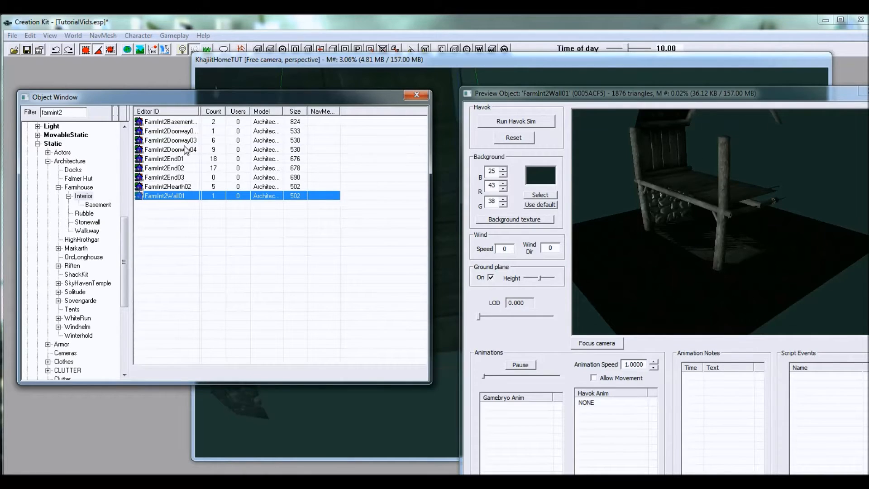
left_click(183, 141)
left_click_drag(688, 212, 722, 181)
left_click(240, 97)
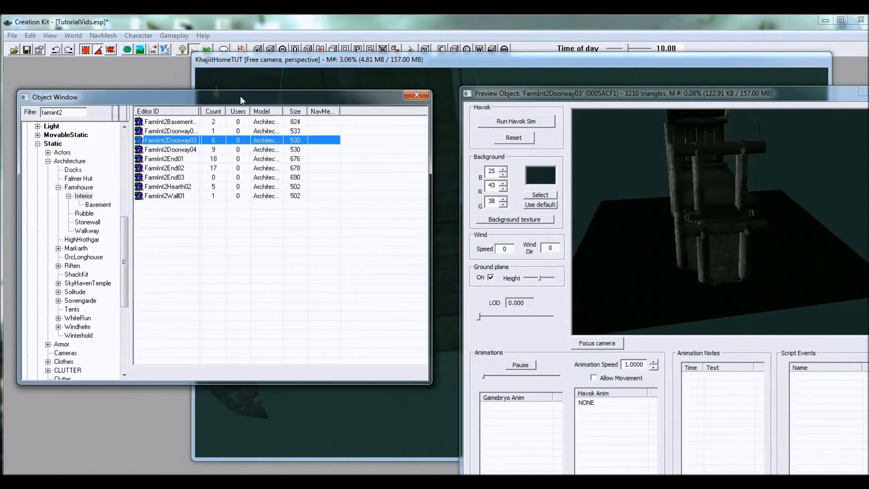
left_click_drag(174, 143, 239, 155)
left_click_drag(435, 397, 434, 397)
scroll(432, 380, "down", 5)
Step: Move the FarmInt2Doorway03 piece against the open side of the wall piece so that floors and walls line up
middle_click_drag(433, 379, 306, 268, "shift")
left_click_drag(255, 243, 493, 248)
middle_click_drag(498, 251, 549, 280, "shift")
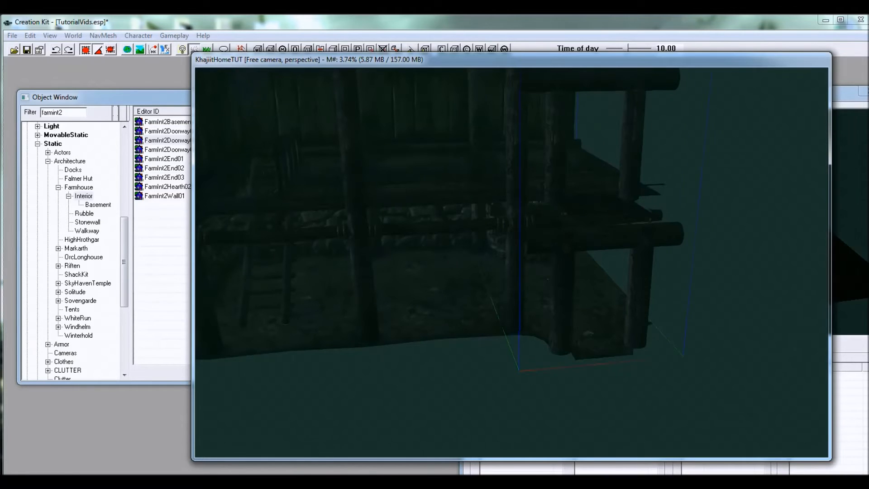
middle_click_drag(584, 304, 500, 245, "shift")
Step: Compare FarmInt2End01 and FarmInt2End02 in the preview and place FarmInt2End02 in the cell
left_click(153, 101)
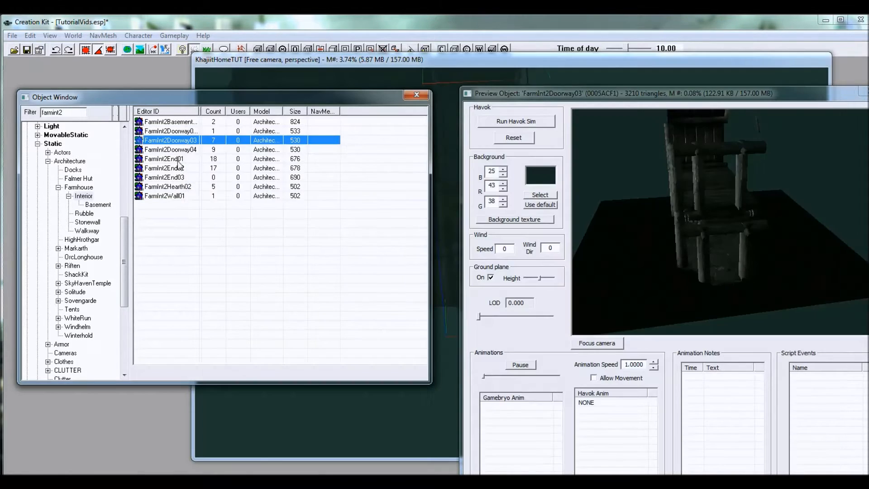
left_click(178, 169)
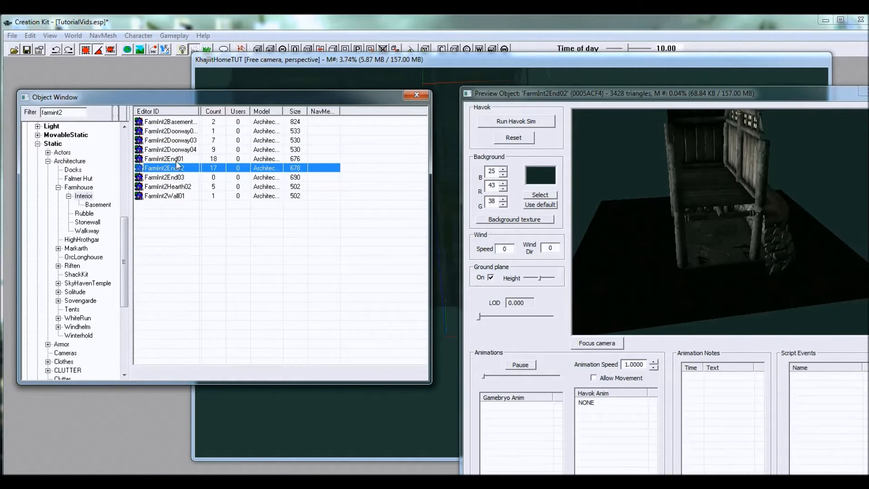
left_click_drag(643, 164, 642, 195)
left_click(183, 162)
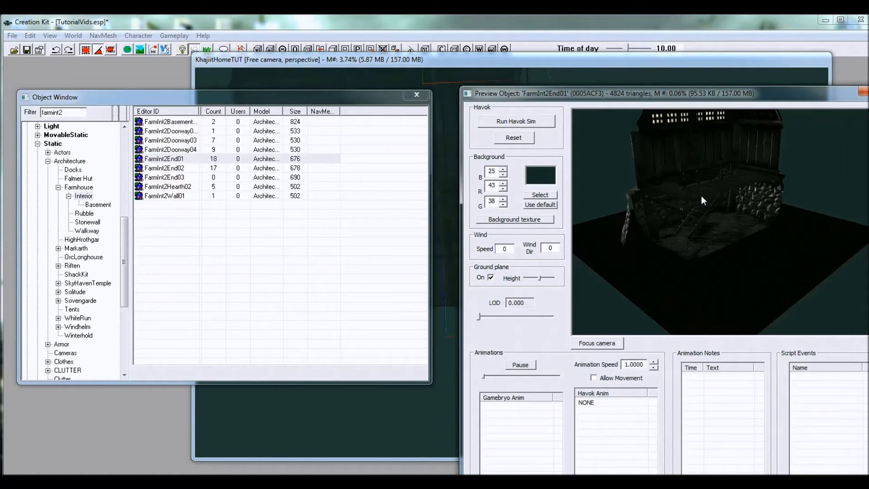
left_click_drag(702, 199, 696, 214)
left_click(184, 168)
left_click_drag(614, 198, 694, 181)
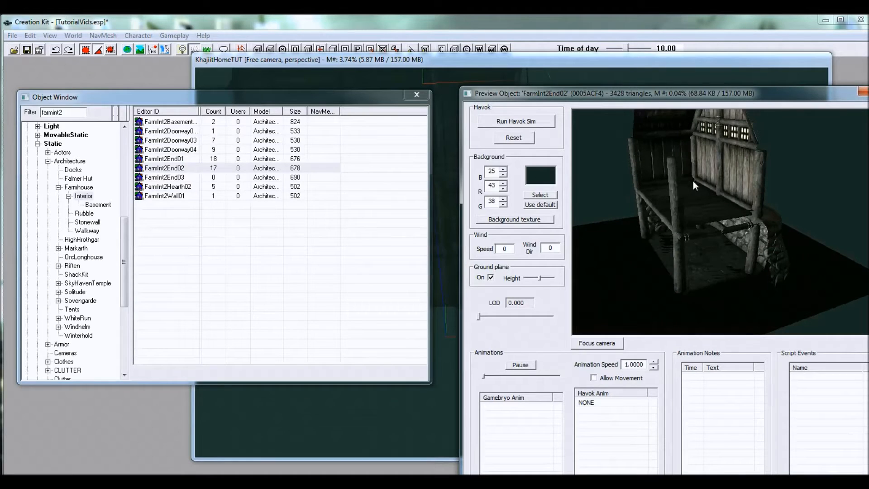
left_click(231, 105)
Step: Move the FarmInt2End02 piece against the open side of the doorway piece to close off the house
left_click_drag(446, 355, 571, 254)
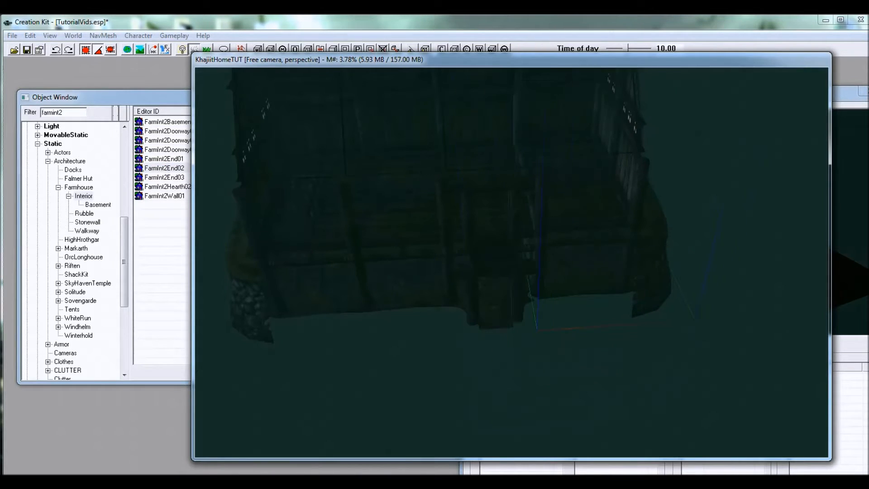
middle_click_drag(594, 256, 600, 298, "shift")
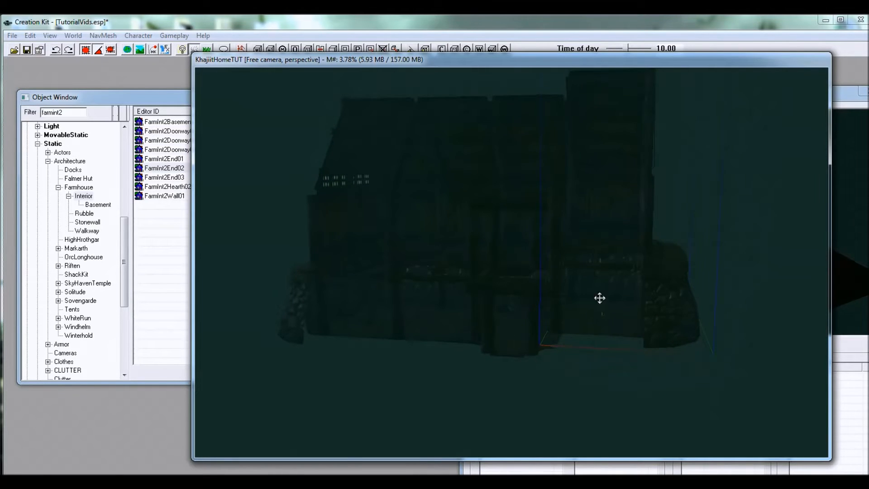
left_click_drag(607, 312, 617, 336)
middle_click_drag(617, 336, 623, 364, "shift")
Step: Examine the ground floor of the assembled house from the inside, including the hearth and the doorway
middle_click_drag(585, 265, 493, 286, "shift")
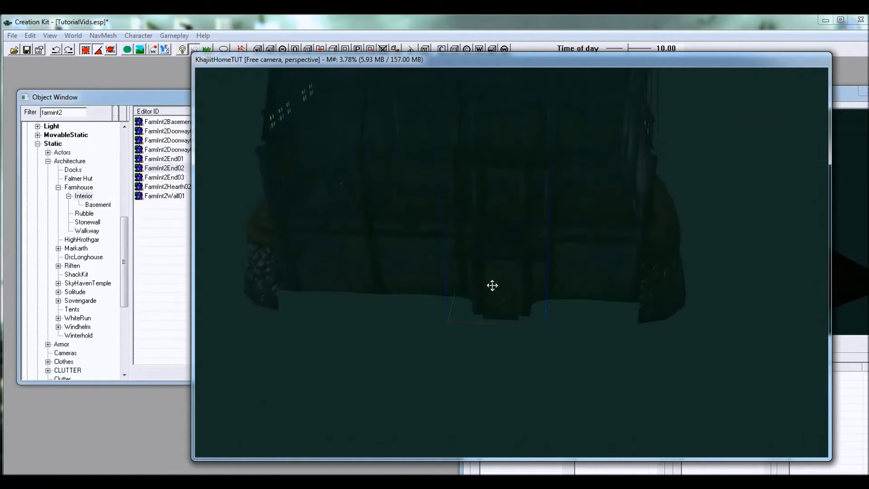
scroll(509, 302, "up", 10)
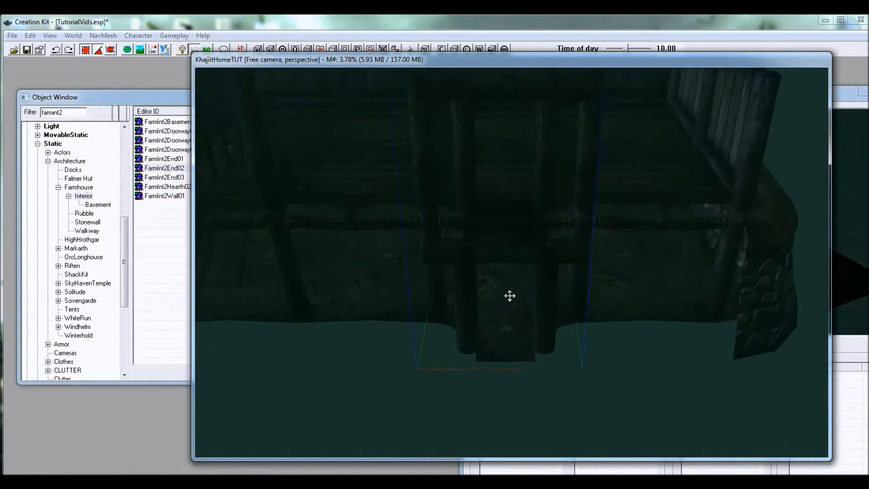
scroll(496, 277, "up", 4)
mouse_move(489, 271)
middle_mouse_down("shift")
mouse_move(490, 291)
mouse_move(493, 275)
middle_mouse_up("shift")
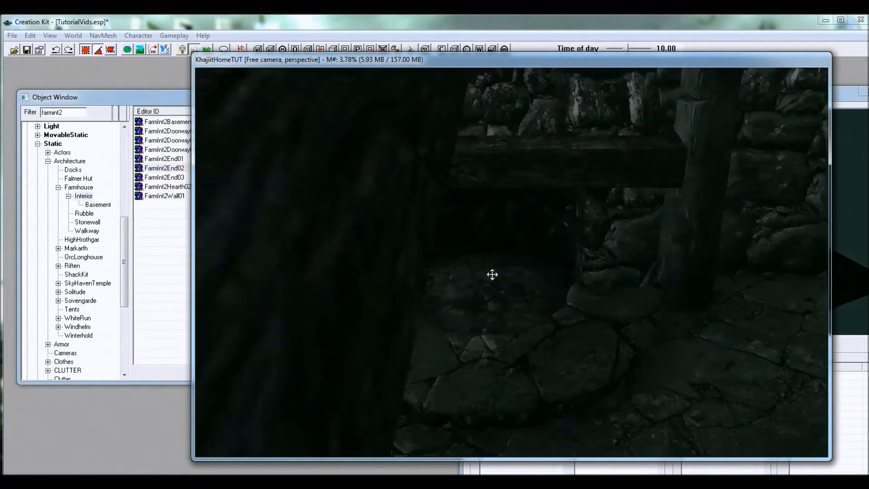
scroll(493, 275, "up", 3)
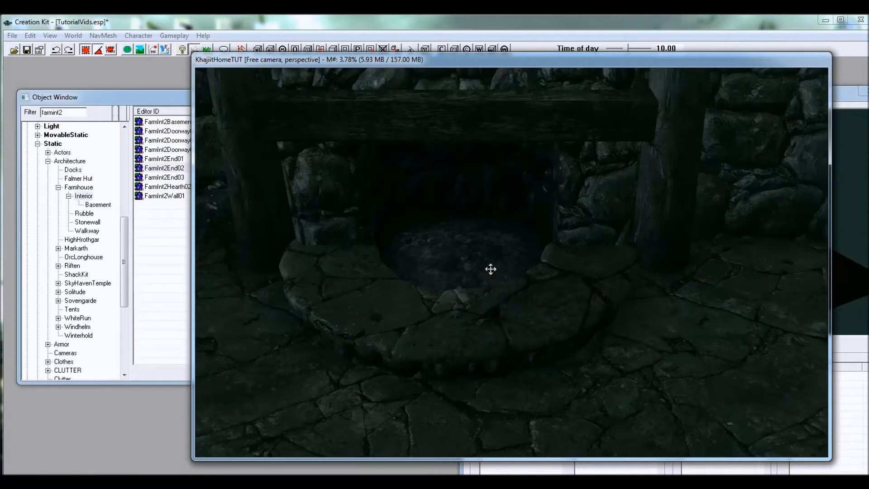
middle_click_drag(491, 270, 472, 267, "shift")
middle_click_drag(532, 269, 576, 291, "shift")
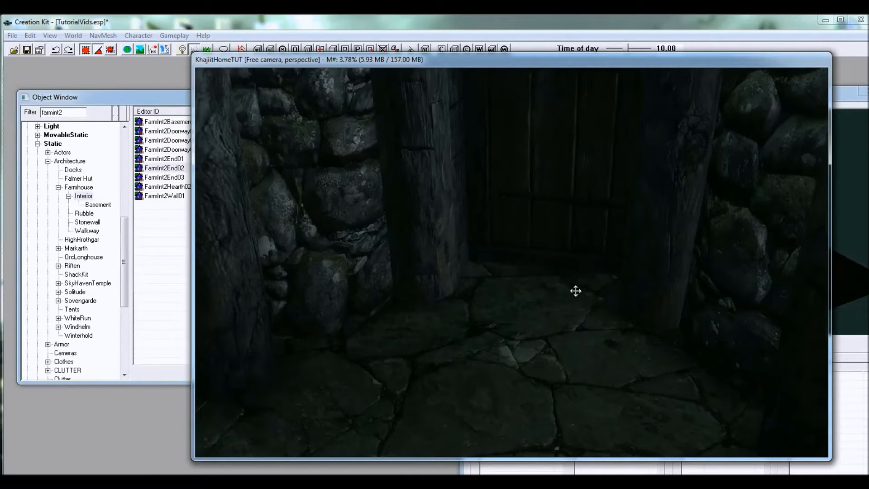
middle_click_drag(575, 291, 555, 276, "shift")
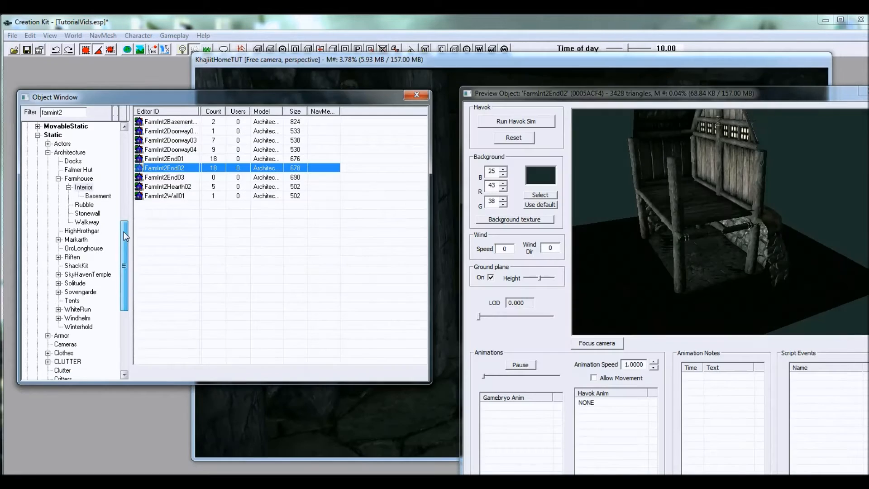
Step: Switch the object list to the Door category, filter it by "farm" and preview FarmBTrapdoor01
scroll(124, 231, "up", 4)
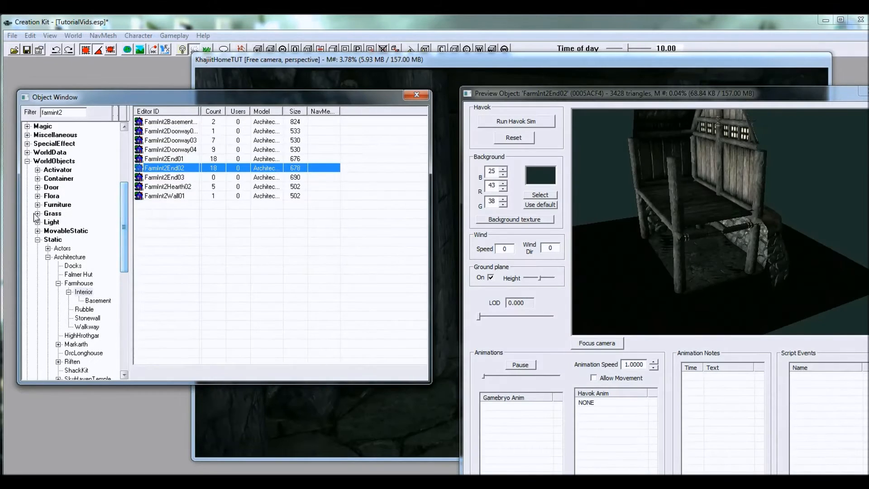
left_click(38, 240)
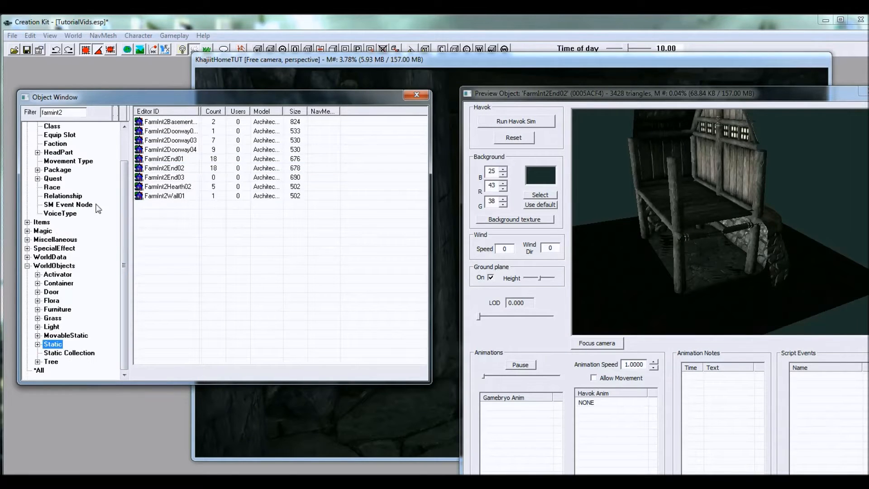
left_click(37, 292)
left_click(50, 179)
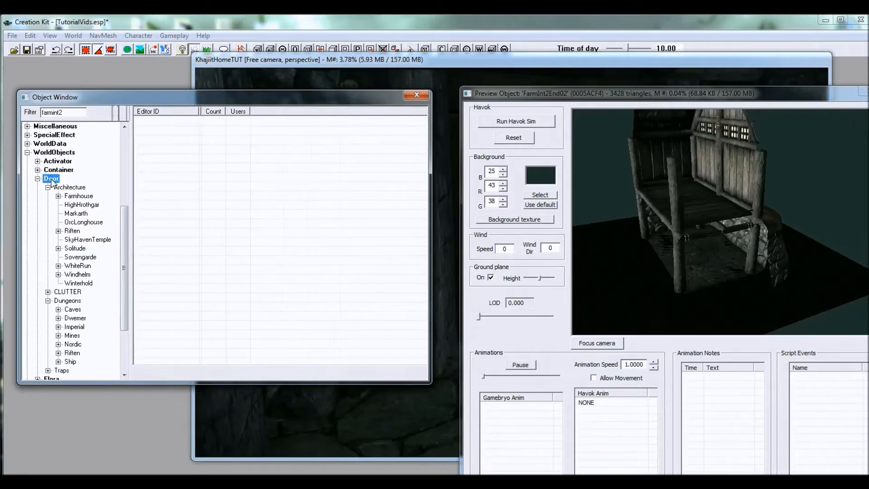
type("fa")
left_click(172, 123)
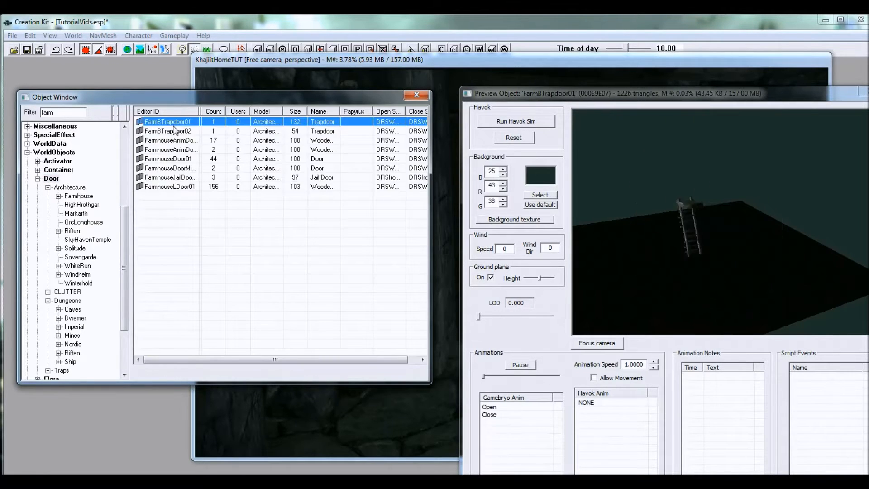
Step: Preview FarmhouseLDoor01 and examine it up close from different sides
left_click(188, 188)
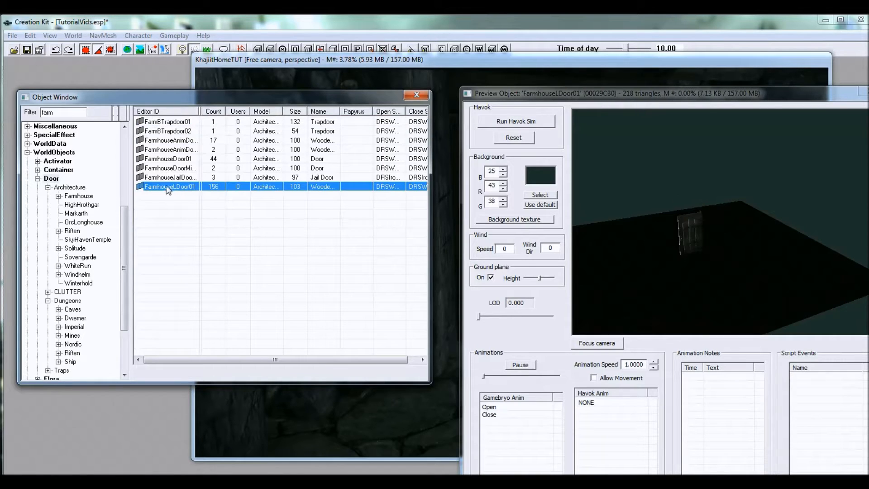
left_click(721, 210)
mouse_move(721, 209)
left_mouse_down()
mouse_move(699, 208)
mouse_move(713, 213)
left_mouse_up()
scroll(713, 213, "up", 5)
middle_click_drag(702, 257, 729, 220)
left_click_drag(729, 219, 747, 227)
scroll(703, 224, "down", 4)
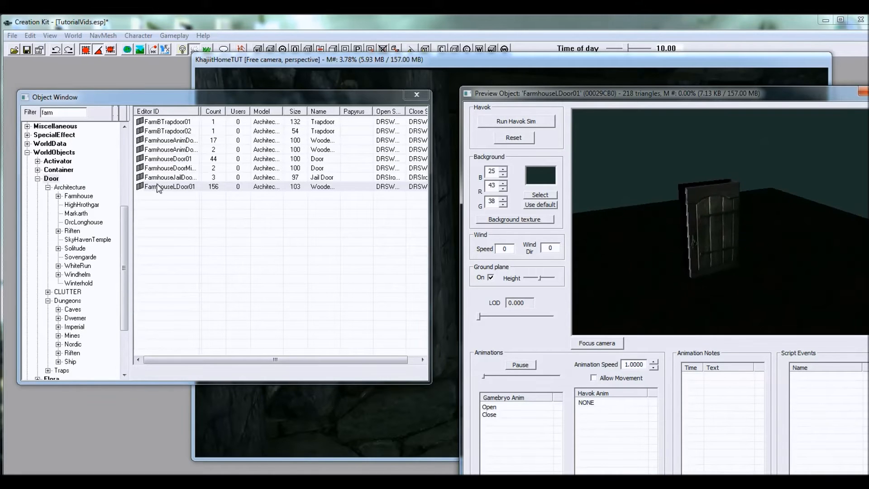
Step: Place FarmhouseLDoor01 in the cell's doorway and lower it to the floor between the door posts
left_click_drag(162, 188, 313, 271)
left_click_drag(423, 412, 543, 317)
right_click_drag(544, 317, 521, 310)
middle_click_drag(520, 310, 536, 267, "shift")
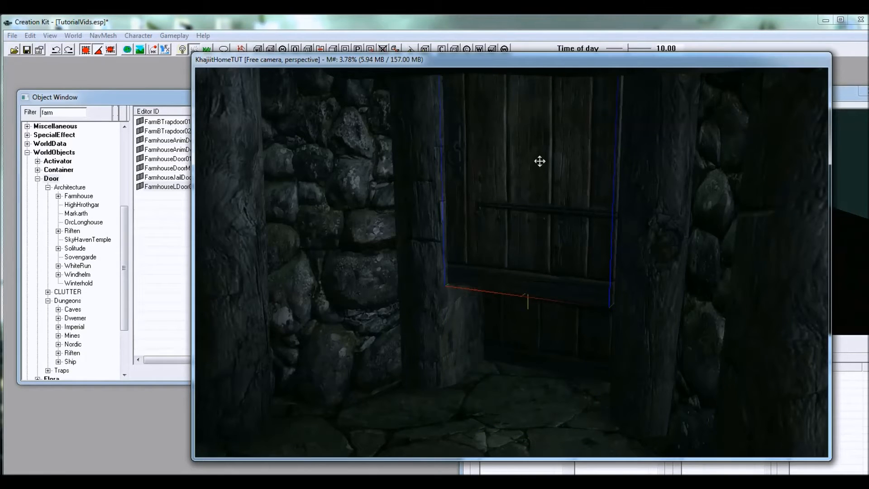
middle_click_drag(536, 163, 534, 174, "shift")
middle_click_drag(533, 223, 502, 225, "shift")
scroll(537, 204, "up", 4)
scroll(518, 243, "down", 5)
scroll(503, 225, "up", 4)
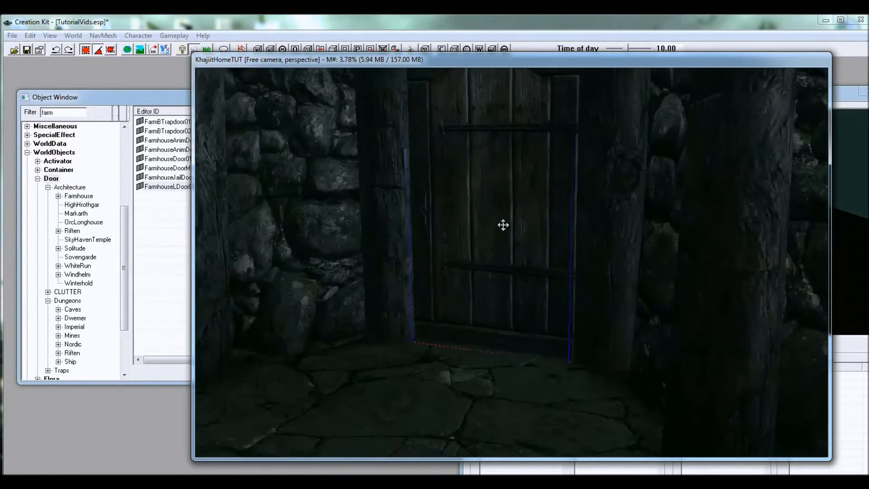
Step: Apply the reference movement preferences with Snap To Grid turned off
middle_click_drag(501, 258, 537, 231, "shift")
scroll(507, 246, "up", 2)
scroll(507, 246, "down", 4)
scroll(519, 246, "up", 3)
scroll(540, 259, "down", 3)
scroll(607, 281, "down", 3)
scroll(577, 241, "up", 3)
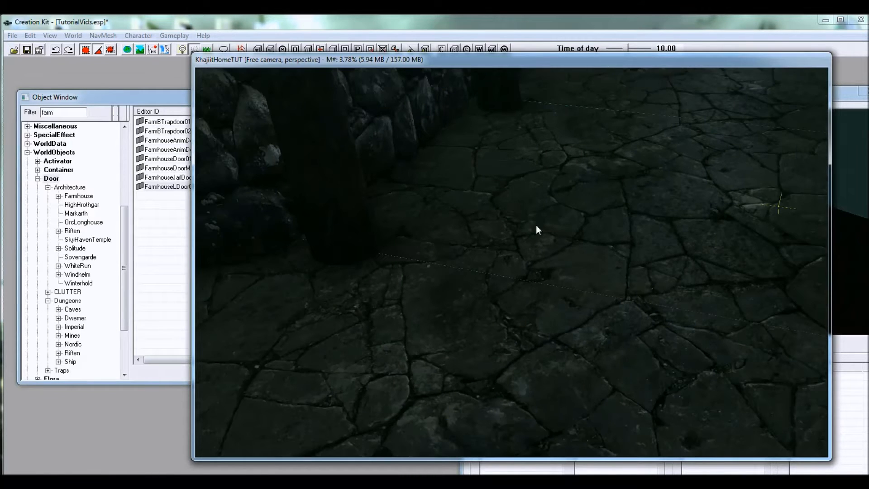
right_click(537, 228)
left_click(579, 267)
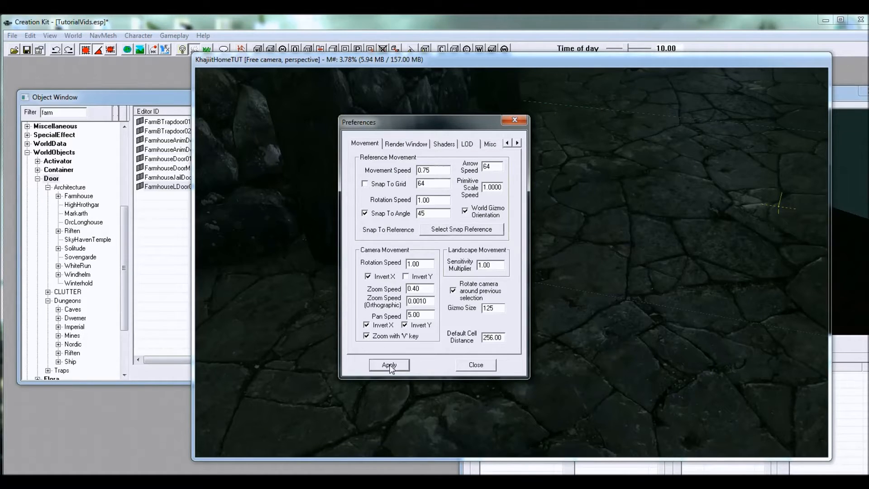
left_click(479, 365)
Step: Push the FarmhouseLDoor01 door back into its frame until it sits close to the doorway's outer edge
middle_click_drag(483, 313, 378, 275, "shift")
middle_click_drag(436, 284, 425, 268, "shift")
scroll(416, 271, "up", 2)
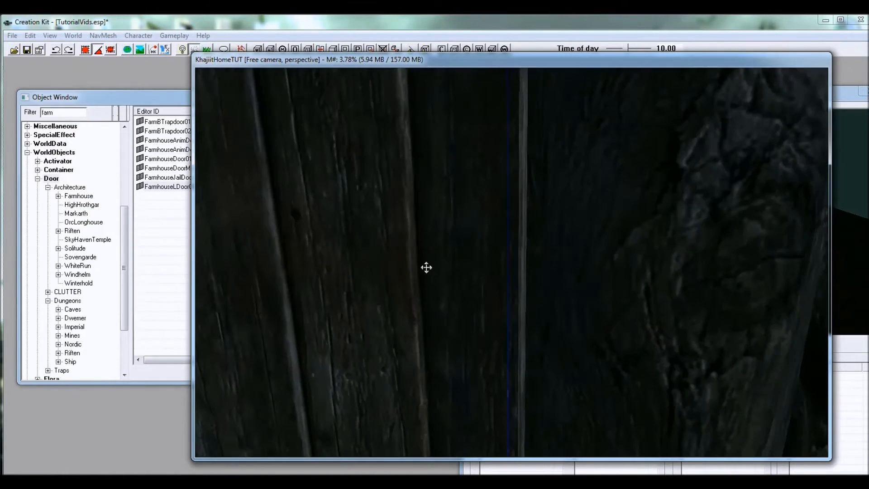
scroll(445, 283, "down", 7)
middle_click_drag(482, 281, 507, 314, "shift")
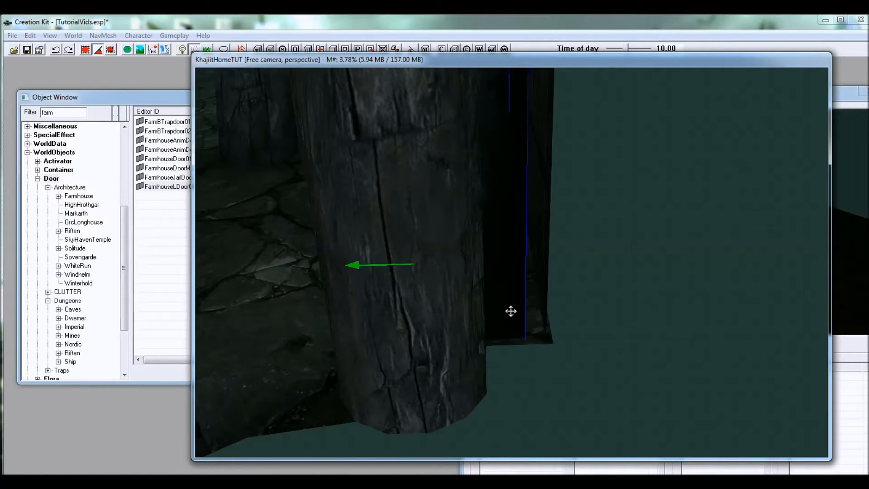
left_click_drag(508, 307, 524, 307)
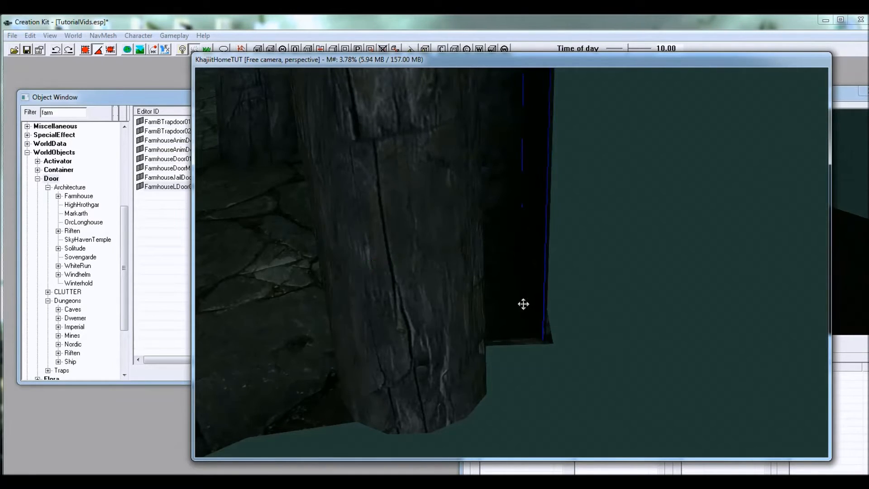
middle_click_drag(521, 311, 564, 282, "shift")
Step: Examine the assembled house from the outside and look over its wooden upper floor
middle_click_drag(587, 286, 496, 252, "shift")
middle_click_drag(569, 290, 614, 307, "shift")
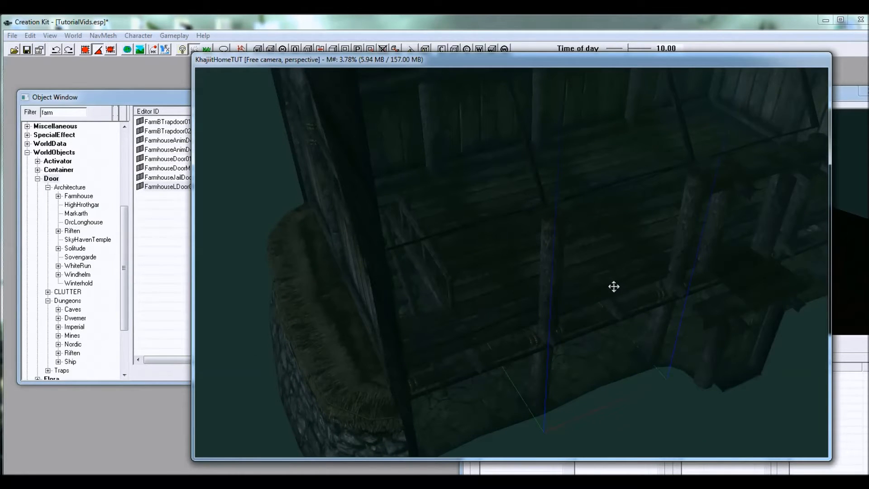
scroll(606, 267, "up", 5)
middle_click_drag(601, 254, 547, 278)
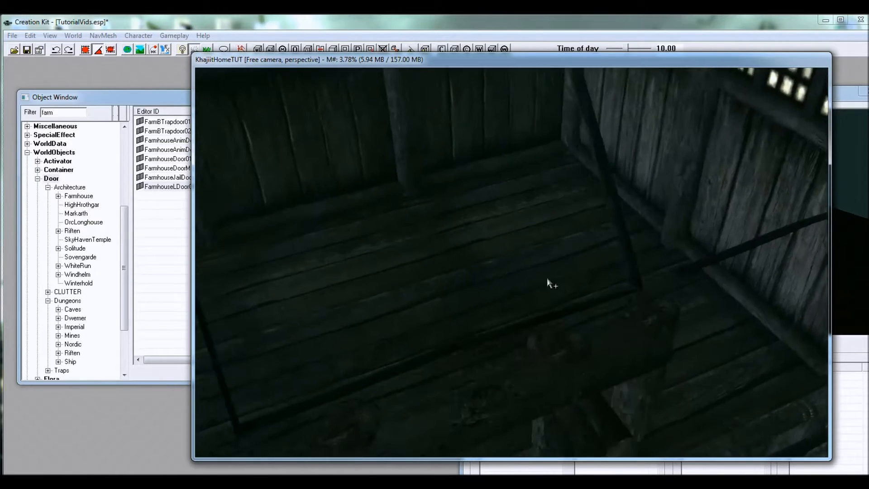
scroll(549, 258, "up", 5)
left_click(514, 230)
scroll(581, 244, "down", 4)
middle_click_drag(581, 244, 625, 249, "shift")
Step: Switch the object list to the Furniture category, filter it by "bed" and preview Bedroll01L
left_click(38, 180)
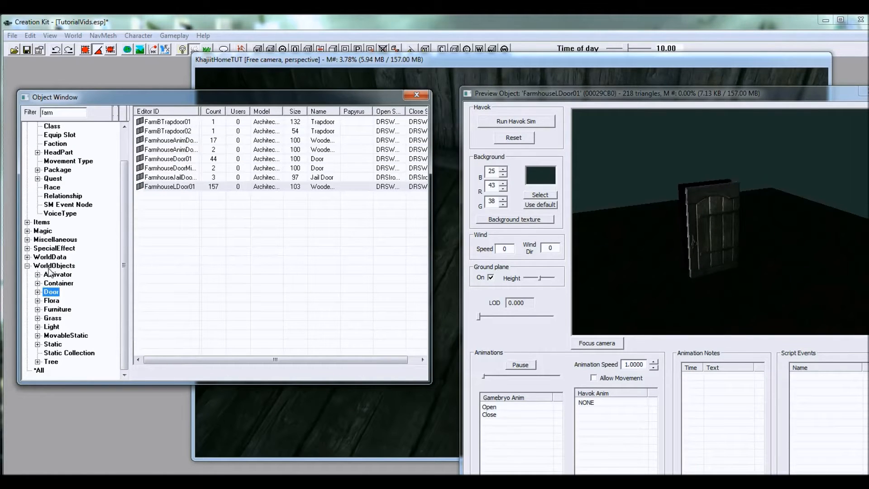
left_click(38, 310)
scroll(118, 277, "down", 2)
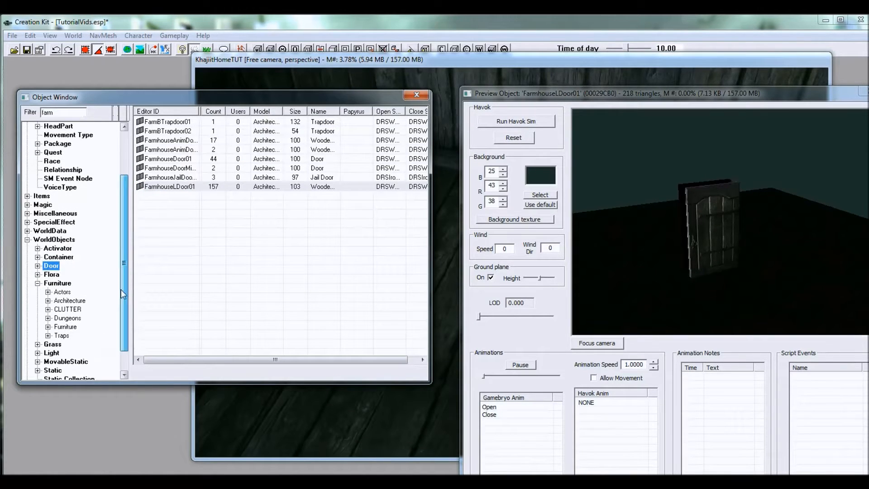
left_click(58, 257)
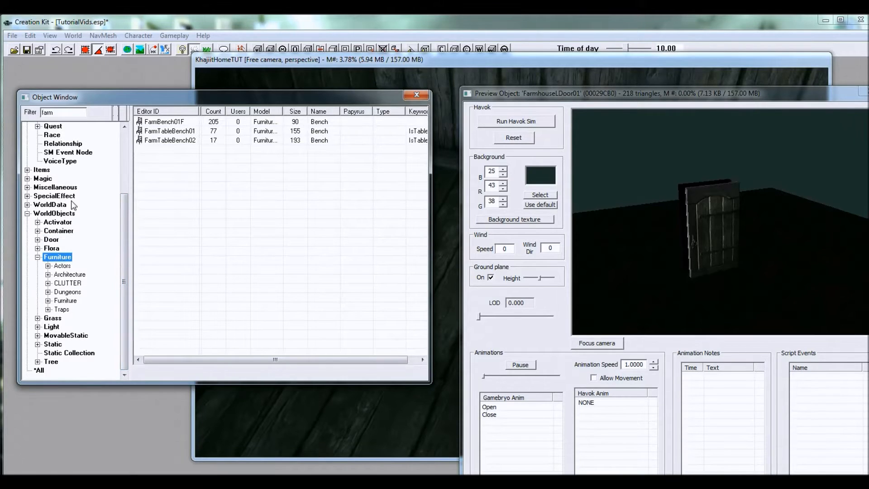
left_click_drag(62, 113, 11, 111)
type("bed")
left_click(174, 158)
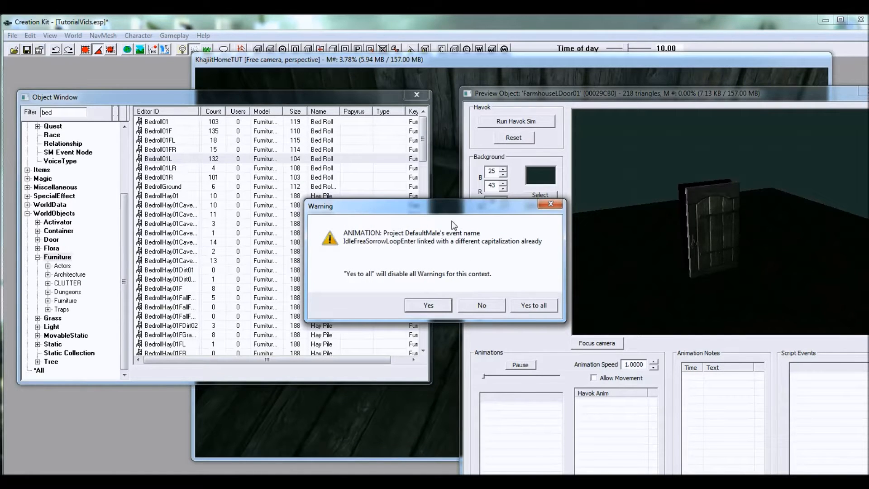
left_click(429, 305)
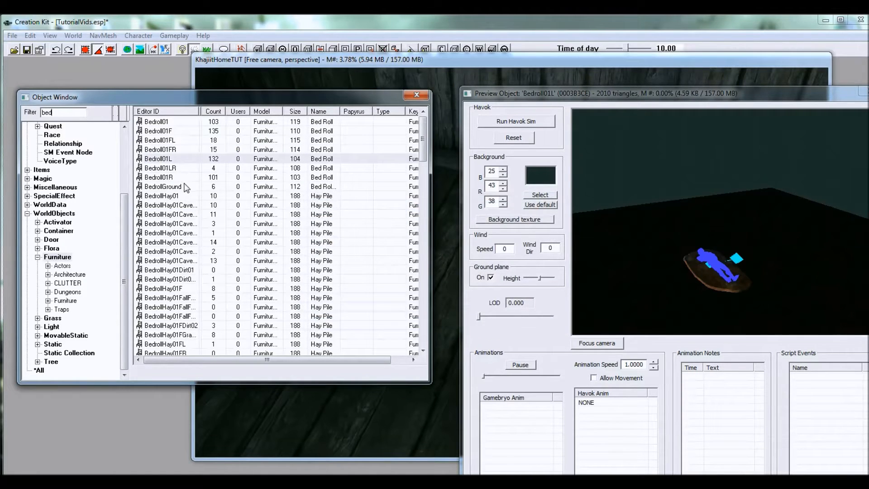
Step: Look through the previews of the Bedroll01 variants and the hay pile bedrolls in the filtered furniture list
left_click(174, 169)
left_click(178, 177)
scroll(183, 186, "down", 10)
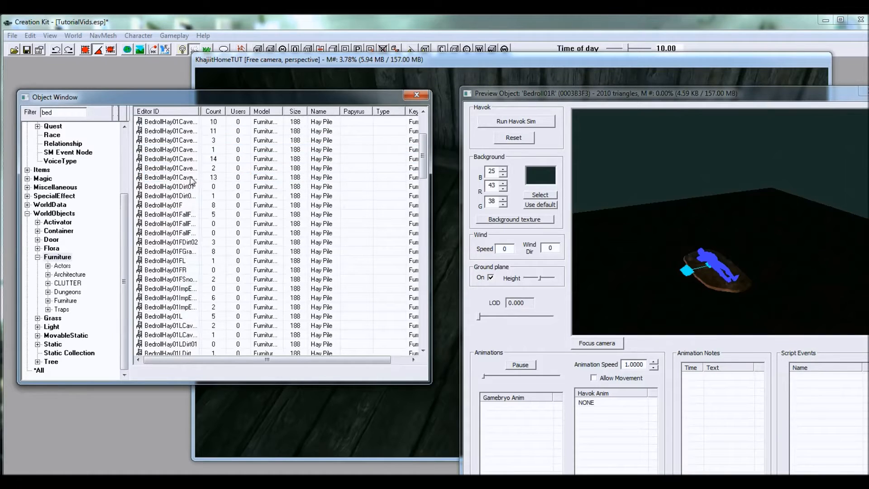
scroll(194, 175, "down", 6)
left_click(190, 176)
left_click(189, 150)
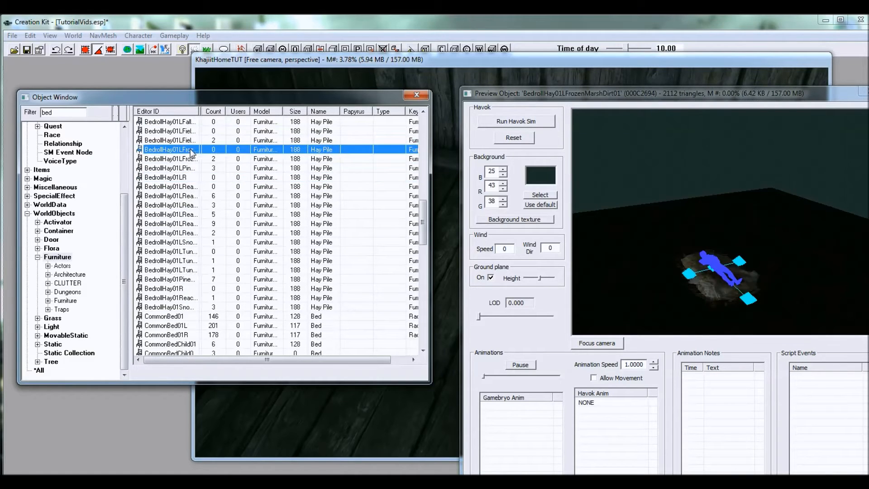
scroll(198, 166, "down", 2)
scroll(201, 169, "down", 3)
left_click(182, 150)
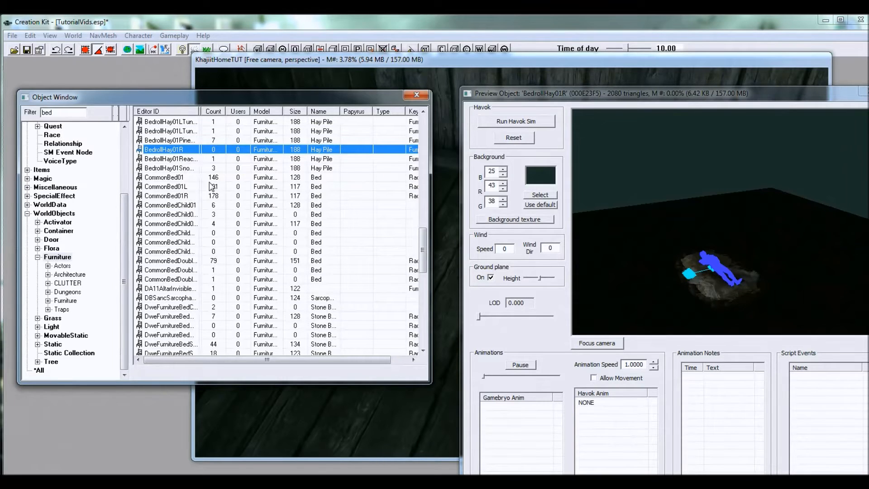
Step: Preview CommonBed01 and examine the bed and the entry markers on its sides from several angles
left_click(181, 177)
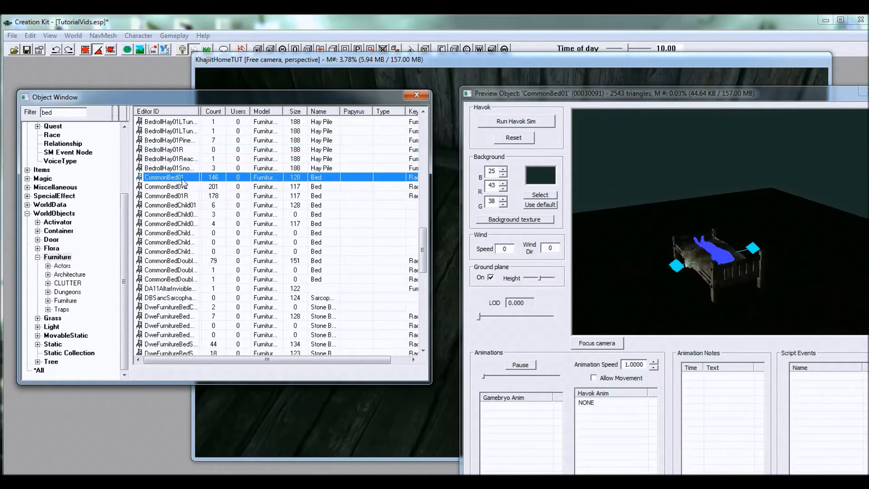
left_click(794, 288)
left_click_drag(793, 287, 677, 248)
scroll(759, 230, "up", 8)
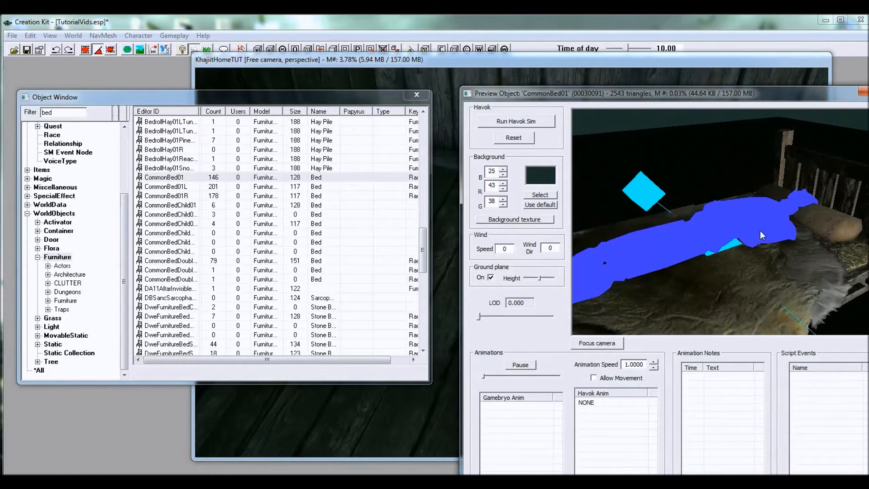
left_click_drag(762, 246, 713, 216)
scroll(724, 226, "down", 3)
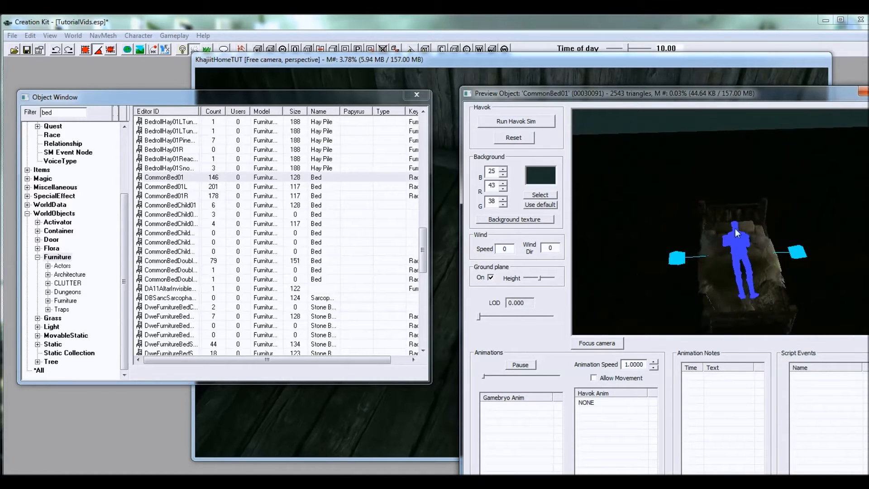
left_click(274, 98)
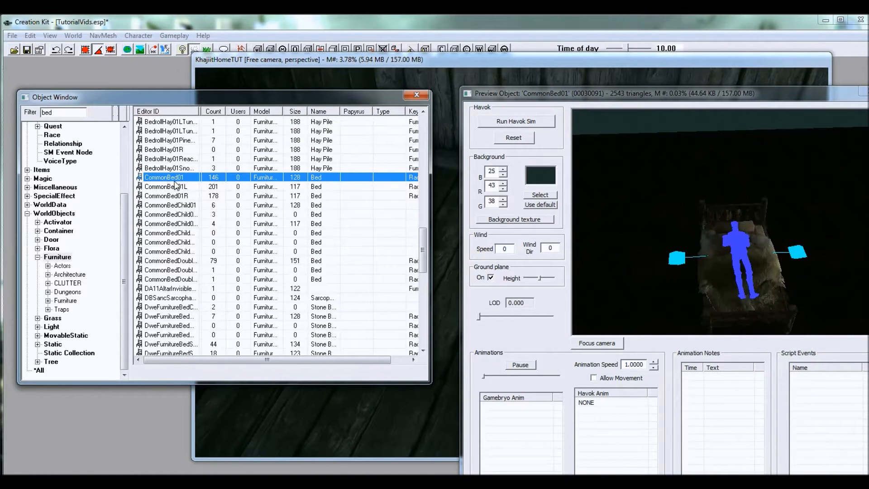
left_click(607, 244)
scroll(690, 246, "down", 2)
left_click_drag(691, 245, 744, 260)
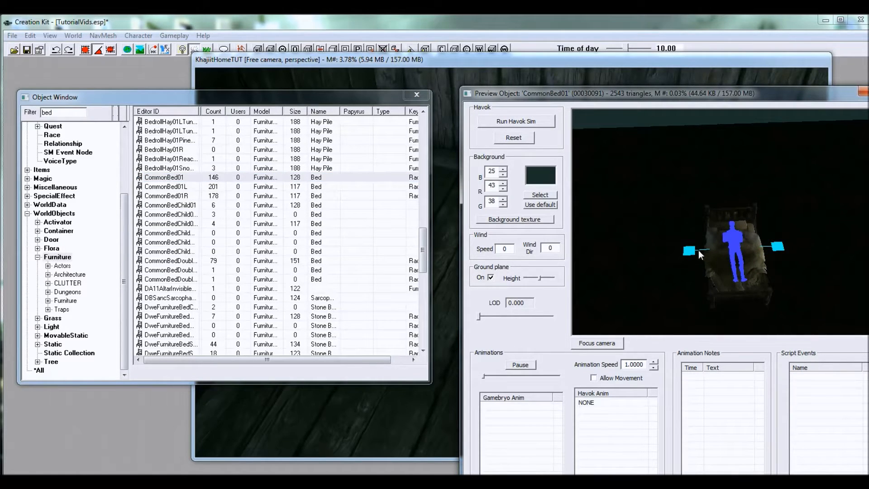
left_click(343, 92)
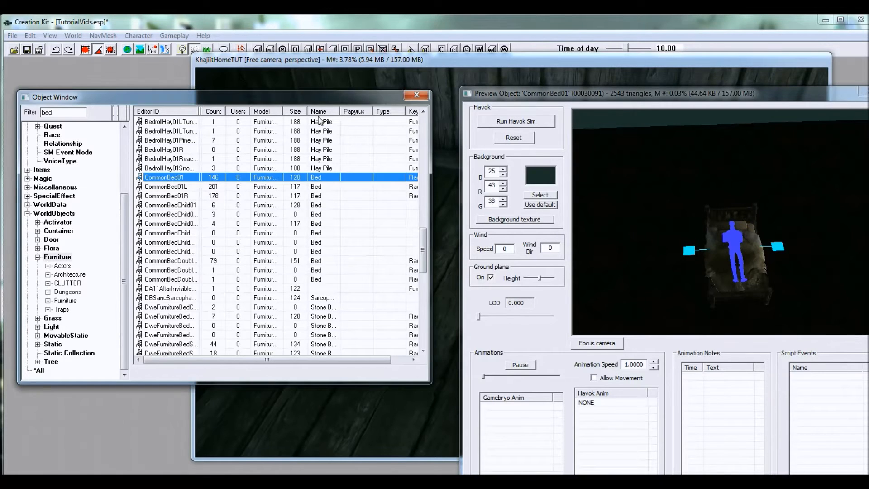
Step: Compare the entry marker sides of CommonBed01L and CommonBed01R in the preview
left_click(176, 187)
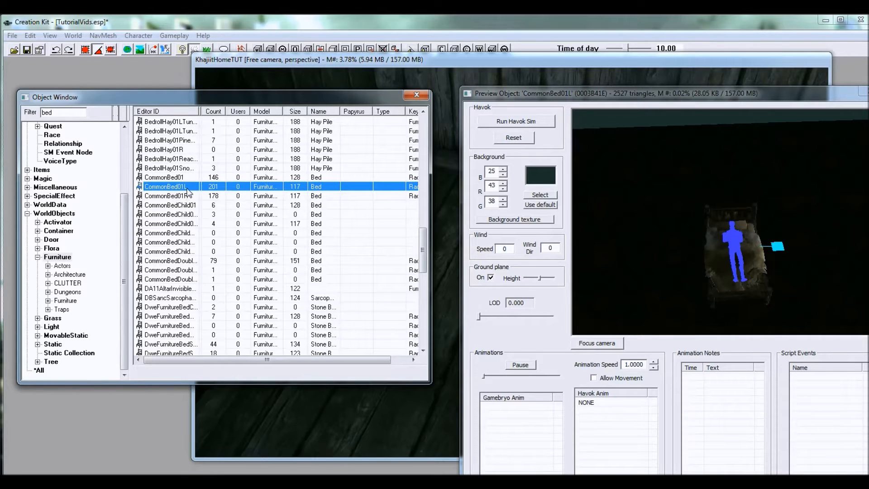
left_click(751, 243)
middle_click_drag(755, 243, 759, 211)
left_click(221, 96)
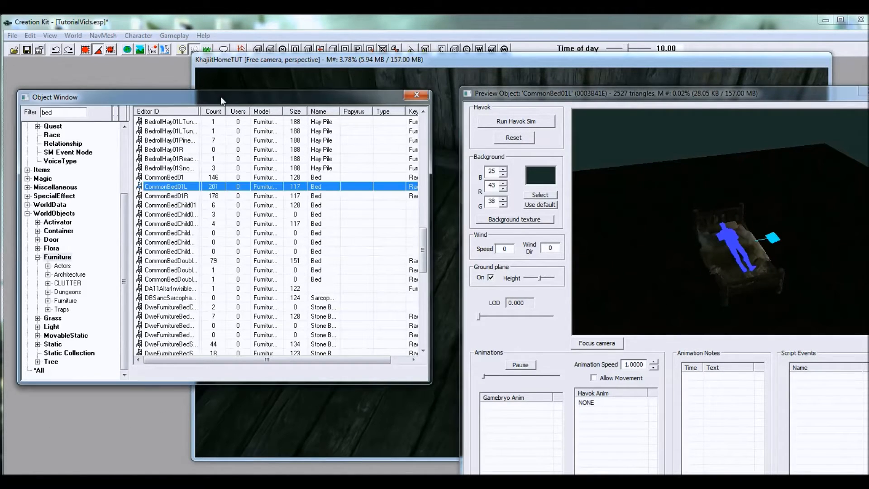
left_click(190, 196)
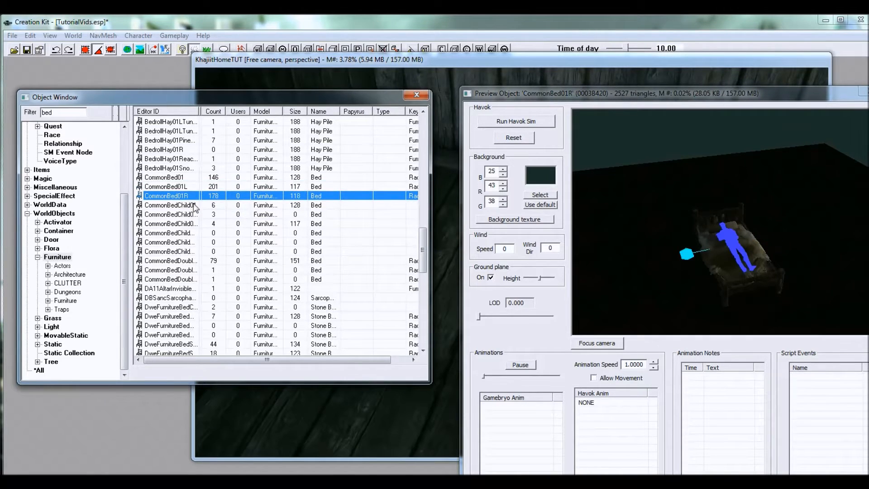
Step: Place CommonBed01L in the corner of the room with its headboard against the wall and check its fit
left_click(187, 188)
left_click_drag(175, 187, 436, 248)
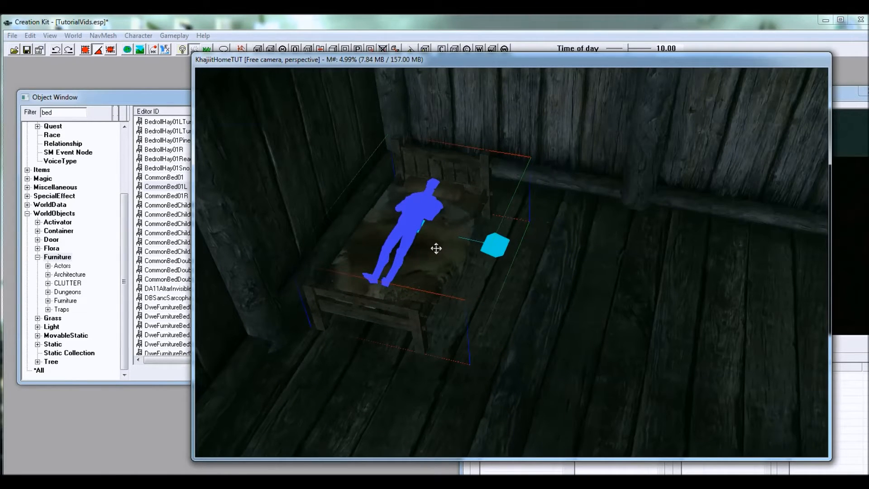
middle_click_drag(443, 273, 484, 329, "shift")
scroll(467, 300, "up", 4)
left_click_drag(506, 365, 501, 299)
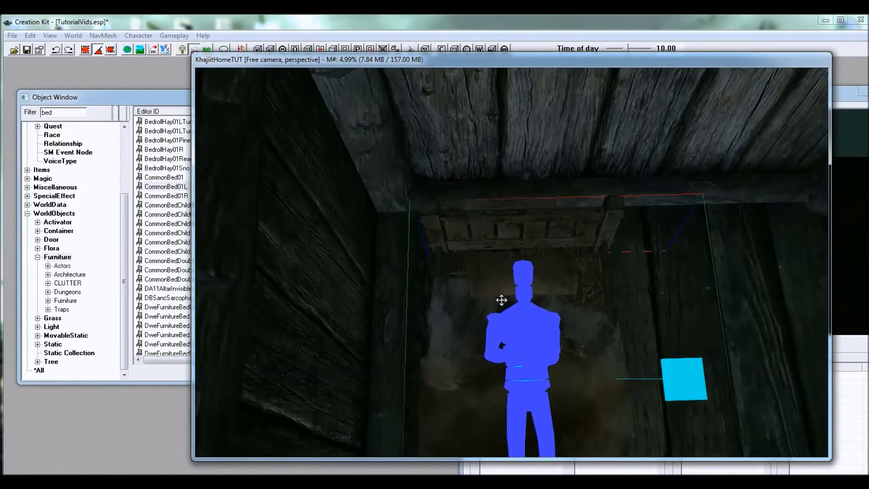
middle_click_drag(501, 301, 426, 271, "shift")
middle_click_drag(479, 306, 447, 291, "shift")
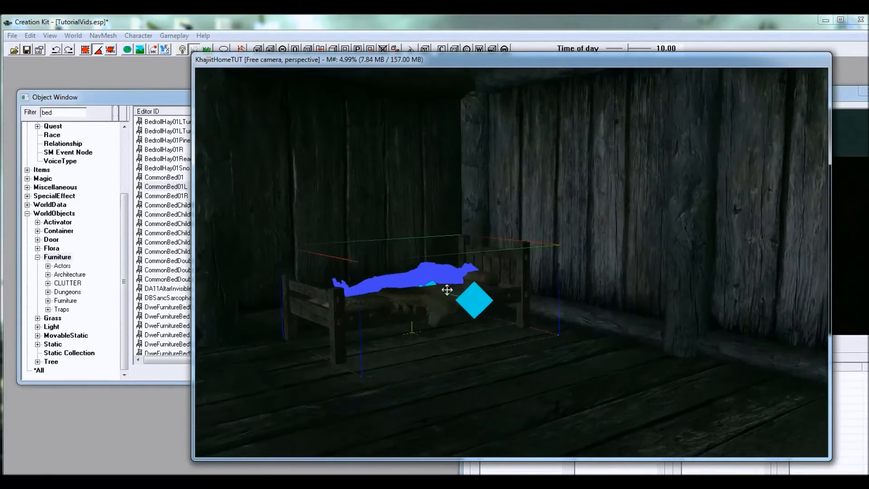
scroll(450, 291, "up", 8)
scroll(454, 289, "down", 5)
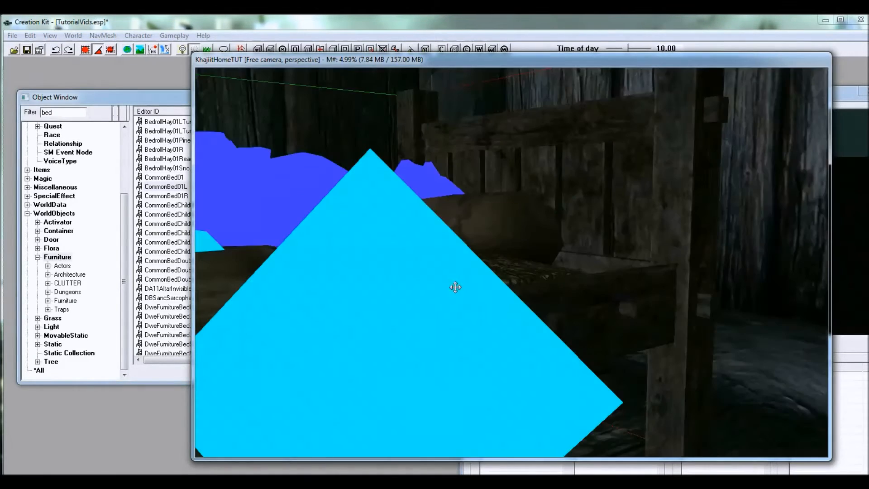
mouse_move(504, 299)
middle_mouse_down("shift")
mouse_move(497, 324)
mouse_move(524, 342)
mouse_move(548, 301)
middle_mouse_up("shift")
scroll(512, 349, "down", 6)
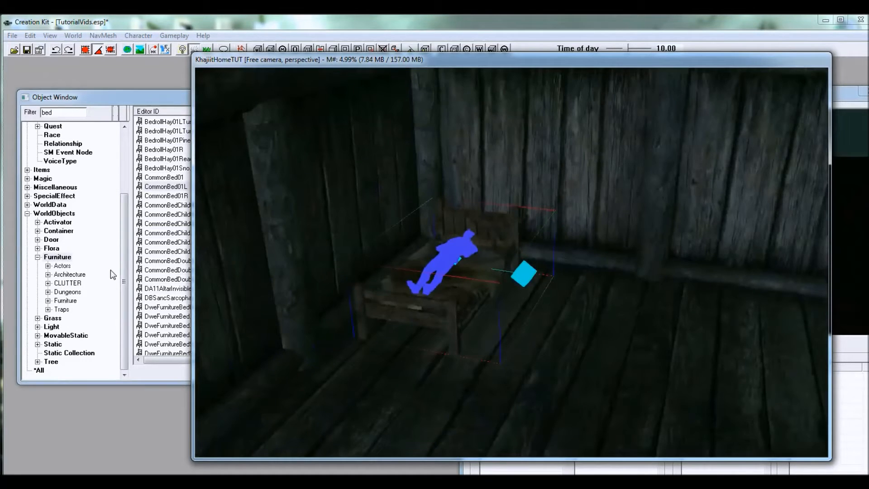
Step: Switch the object list to the Static category and filter it by "hay"
left_click(124, 269)
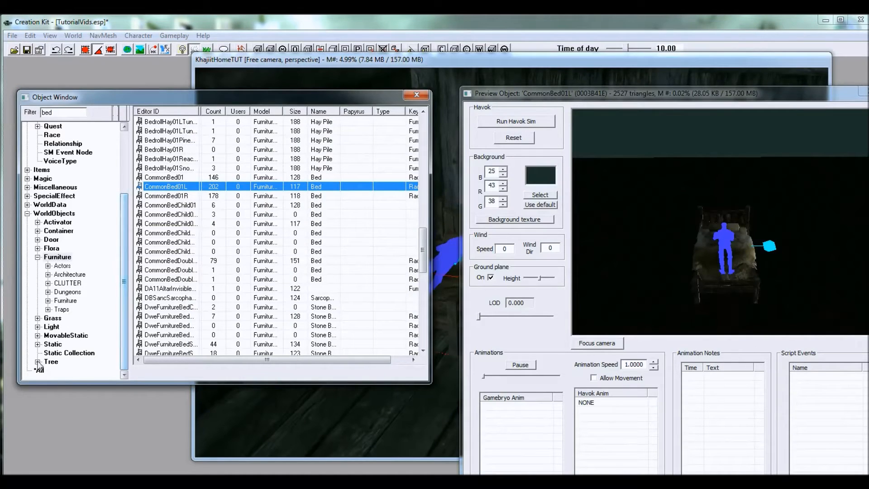
left_click(49, 339)
left_click(51, 343)
left_click_drag(61, 113, 15, 106)
type("hay")
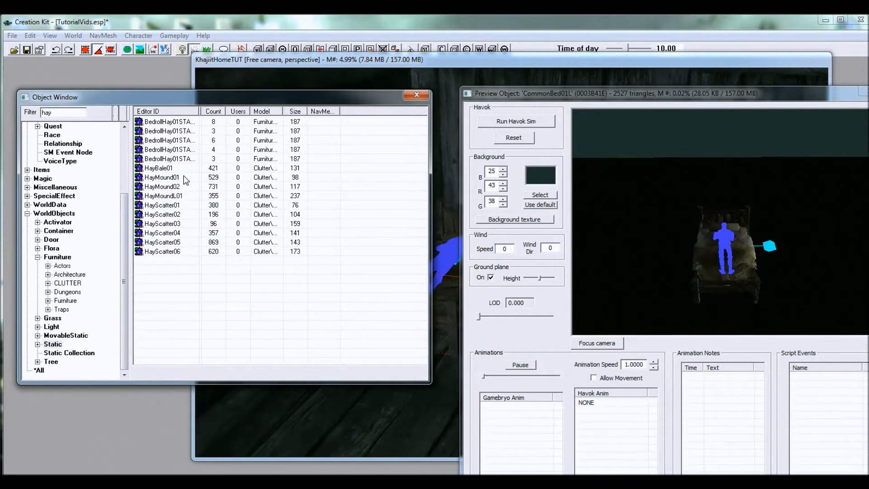
Step: Preview the HayMound, HayBale01 and HayScatter pieces in the filtered list
left_click(183, 177)
left_click(175, 186)
left_click(176, 195)
left_click(178, 215)
left_click(171, 196)
left_click(167, 186)
left_click(166, 180)
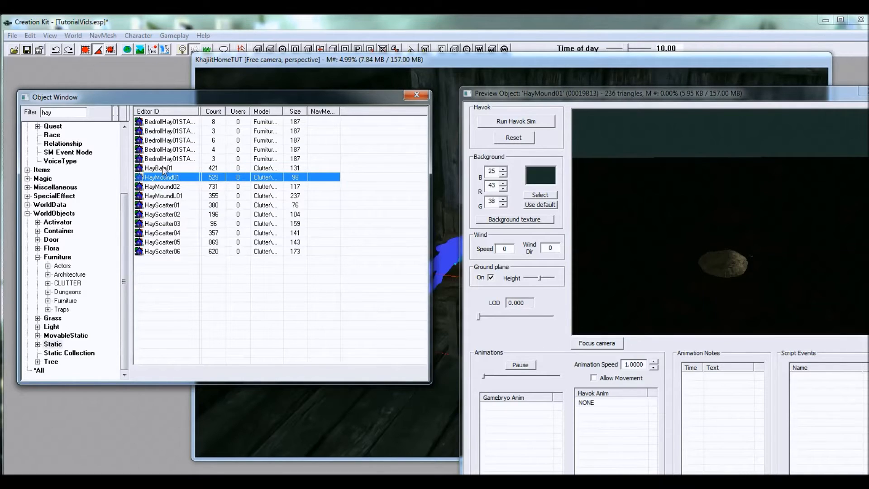
left_click(173, 168)
left_click(175, 216)
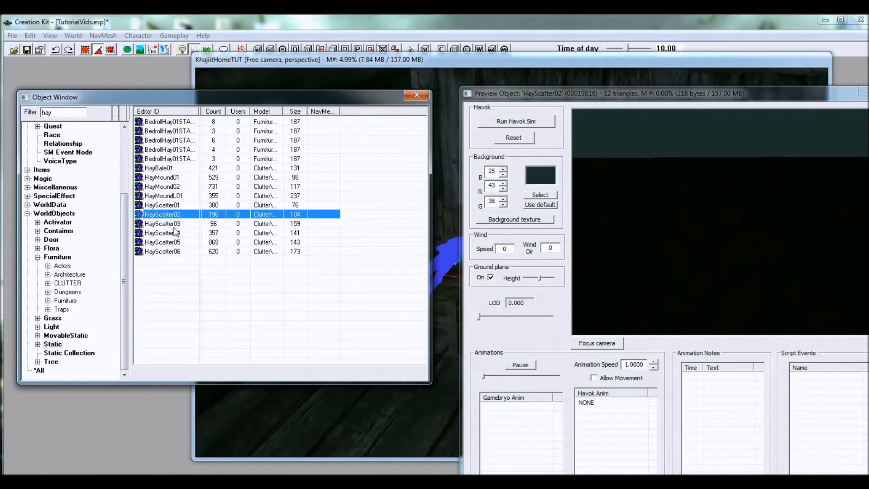
left_click(176, 224)
left_click(174, 234)
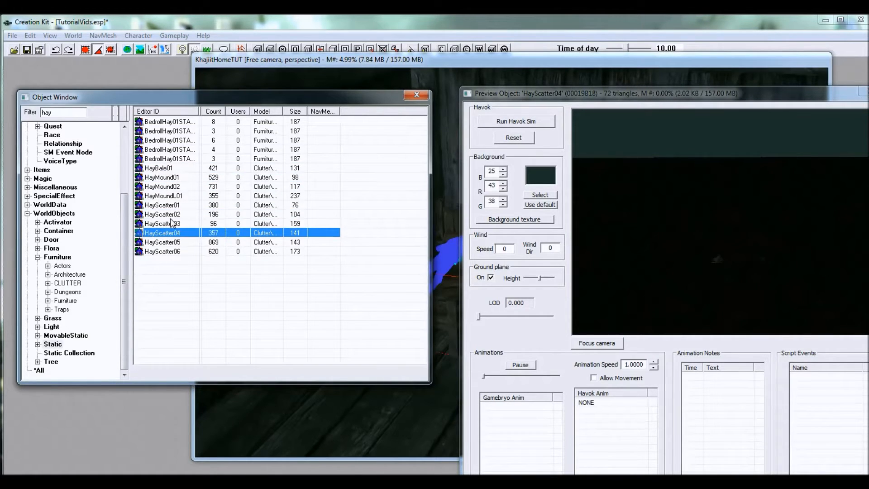
Step: Compare HayMound01 with HayScatter04 in the preview, turning the view to see the scattered straw
left_click(165, 178)
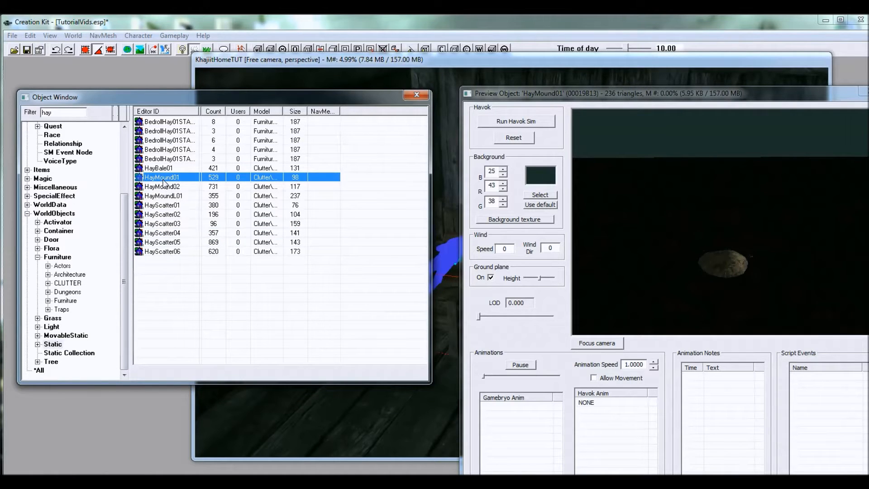
left_click_drag(848, 259, 628, 228)
left_click(181, 233)
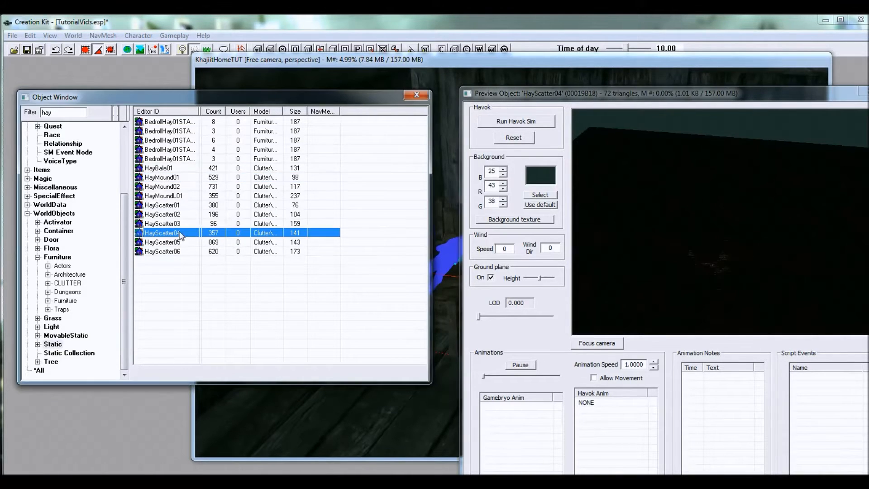
left_click_drag(652, 245, 693, 217)
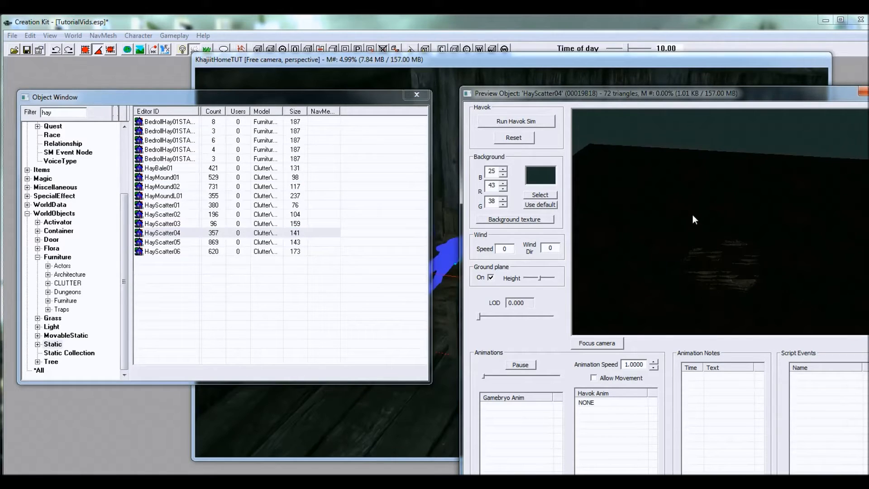
Step: Place HayScatter04 on the floor at the foot of the bed
left_click(168, 232)
left_click_drag(168, 237, 441, 318)
left_click_drag(443, 391, 444, 392)
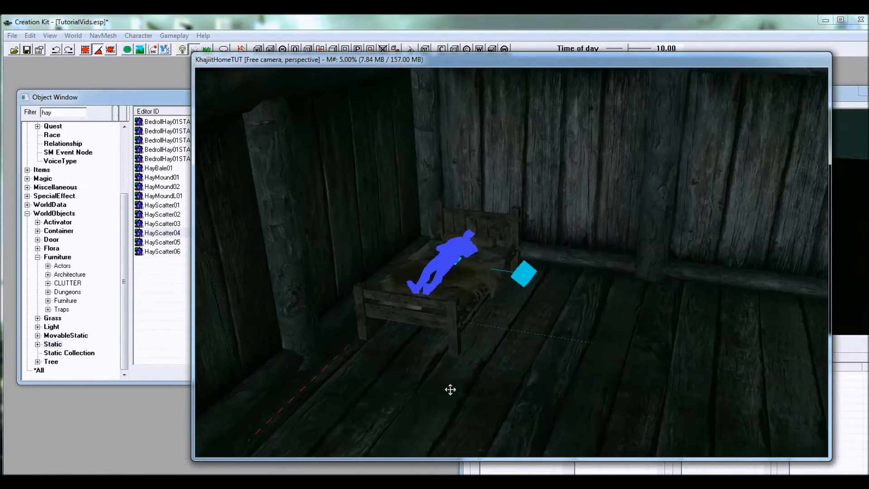
left_click_drag(445, 392, 445, 380)
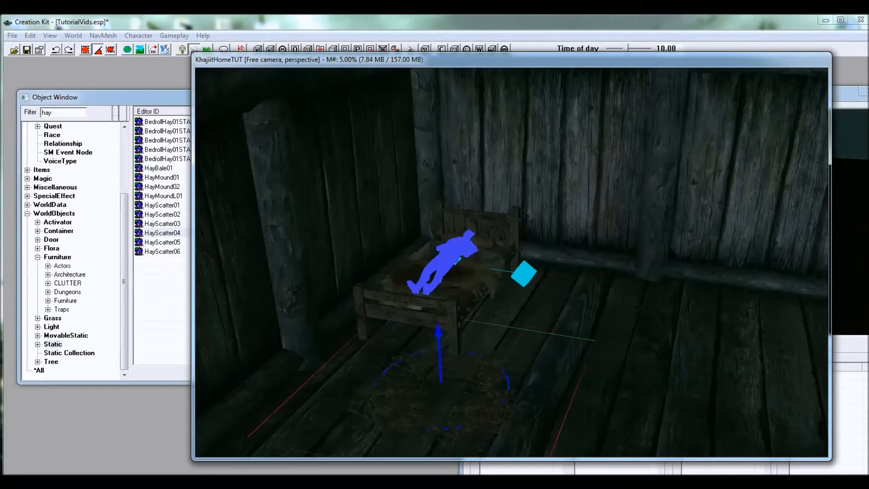
middle_click_drag(443, 376, 418, 360, "shift")
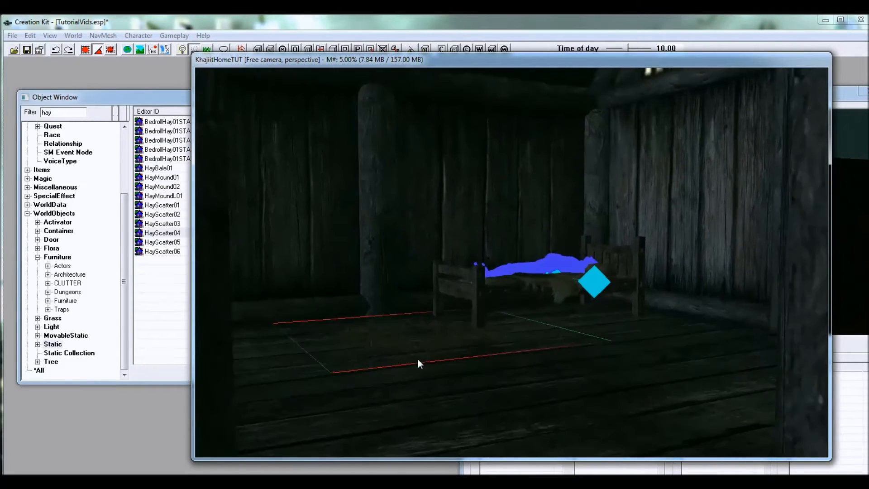
Step: Adjust the hay's height until its straw shows on the floorboards around the bed's front leg
scroll(418, 361, "up", 4)
left_click_drag(403, 403, 471, 401)
left_click_drag(546, 391, 519, 385)
middle_click_drag(518, 385, 525, 398, "shift")
key("z")
left_click_drag(507, 336, 535, 340)
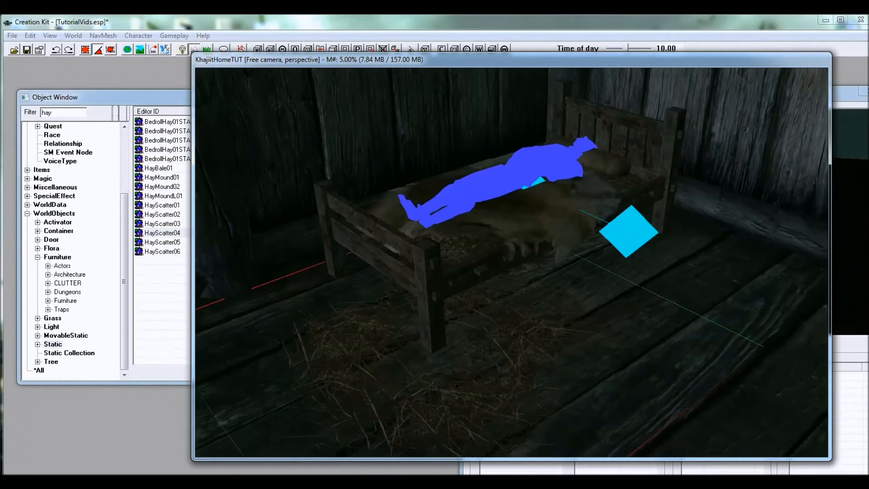
Step: Fine-tune the hay's vertical position up close so it sits flush with the wooden floor
scroll(525, 330, "up", 5)
scroll(611, 307, "up", 2)
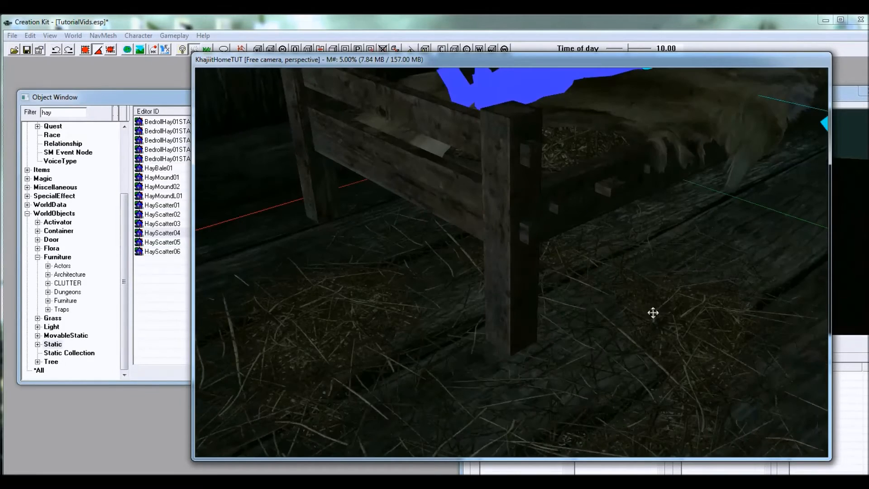
middle_click_drag(569, 243, 664, 303, "shift")
key("z")
mouse_move(664, 304)
left_mouse_down()
mouse_move(664, 319)
mouse_move(665, 312)
left_mouse_up()
mouse_move(667, 312)
middle_mouse_down("shift")
mouse_move(691, 299)
mouse_move(683, 290)
mouse_move(669, 310)
middle_mouse_up("shift")
scroll(656, 309, "down", 3)
scroll(543, 337, "down", 3)
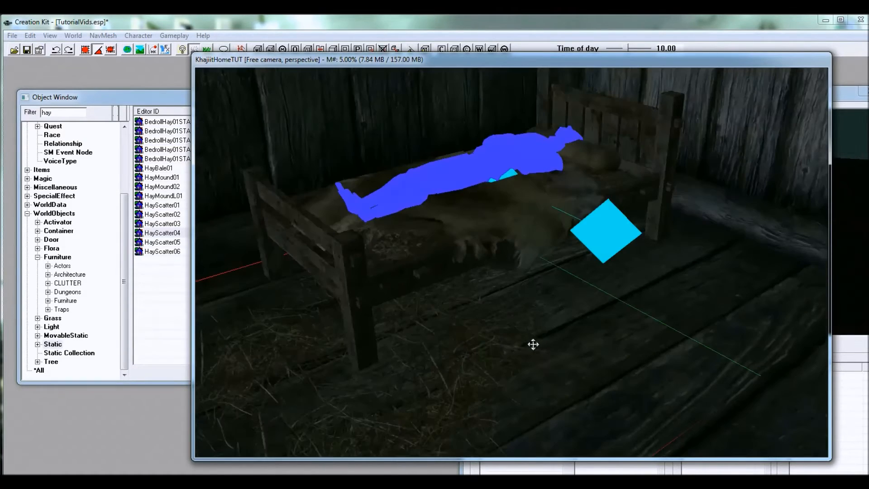
Step: Duplicate the HayScatter04 hay and position the copy on the floor along the bed's open side near the headboard
key("ctrl+d")
left_click_drag(471, 354, 627, 297)
right_click_drag(568, 310, 597, 310)
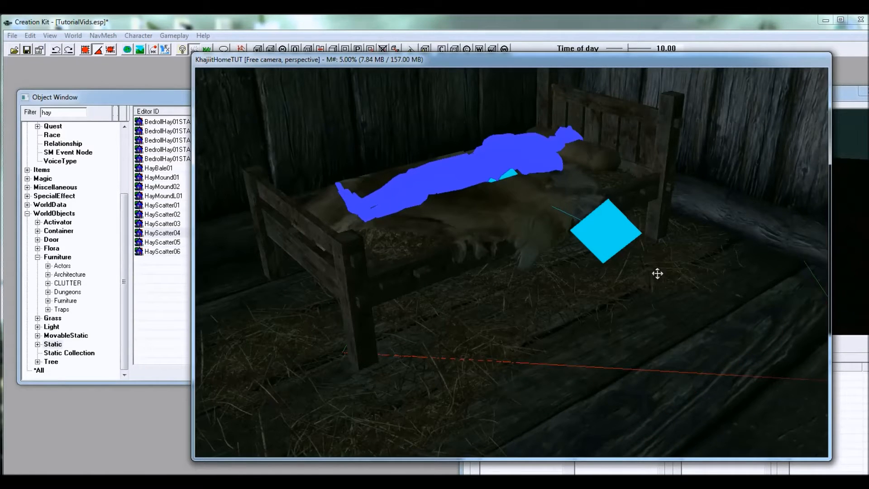
middle_click_drag(643, 278, 607, 275, "shift")
scroll(607, 275, "up", 2)
left_click(388, 319)
middle_click_drag(388, 318, 494, 319, "shift")
scroll(493, 313, "down", 4)
scroll(493, 312, "up", 2)
middle_click_drag(416, 272, 449, 275, "shift")
scroll(507, 311, "up", 3)
scroll(402, 277, "up", 1)
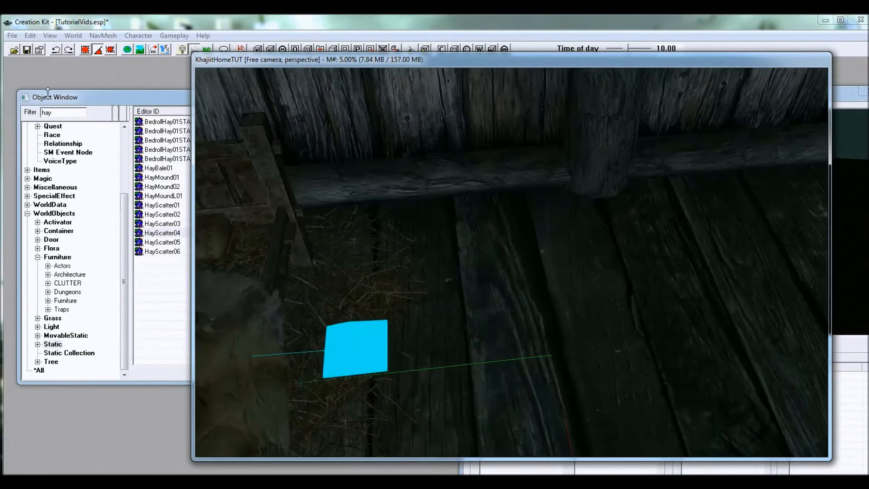
Step: Switch the object list to all categories and filter it by "endtable"
left_click(73, 99)
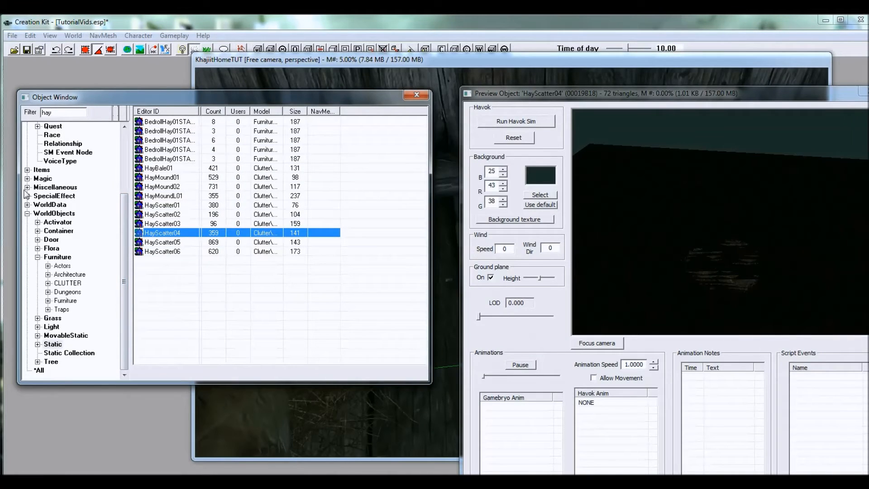
left_click(39, 371)
left_click_drag(61, 113, 26, 112)
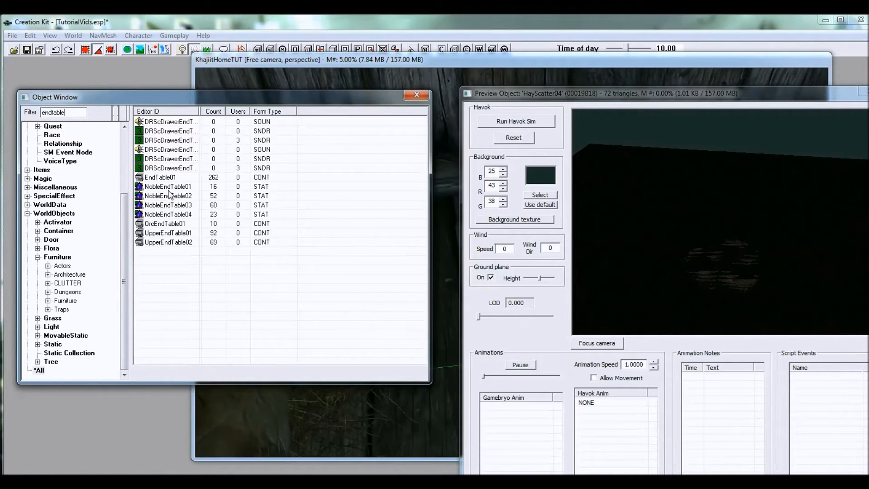
Step: Preview NobleEndTable02, EndTable01, UpperEndTable01 and UpperEndTable02 to compare the end table models
left_click(170, 196)
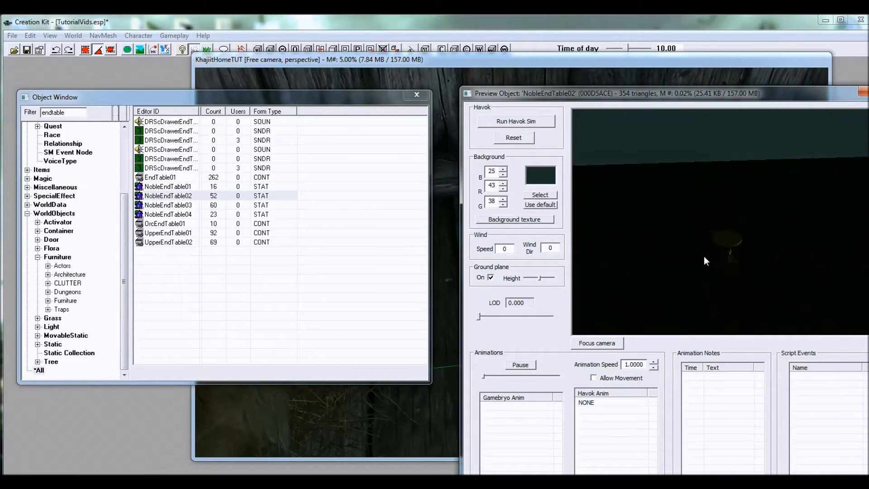
left_click(169, 178)
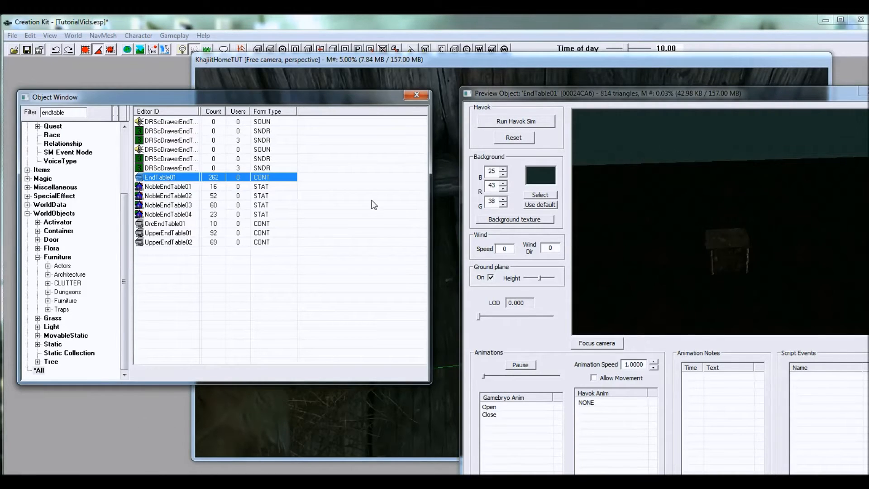
left_click_drag(771, 259, 520, 212)
scroll(736, 254, "up", 3)
left_click_drag(735, 254, 727, 272)
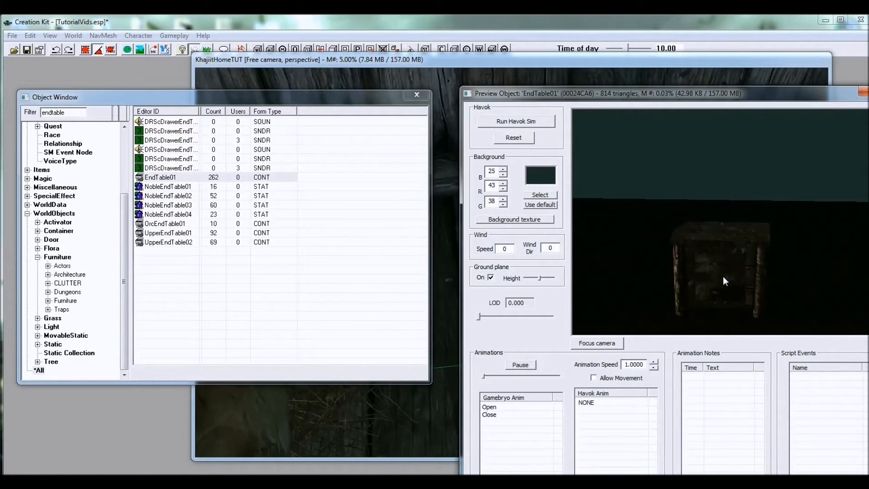
left_click(193, 234)
left_click(190, 245)
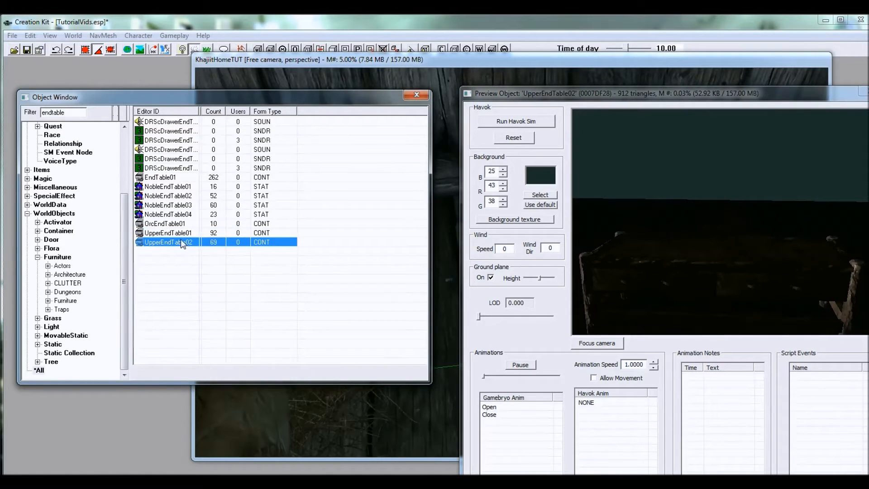
left_click(181, 236)
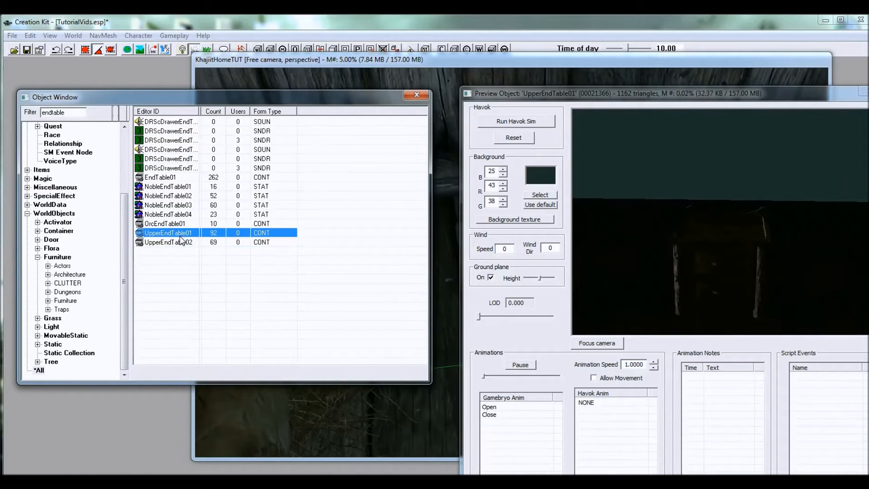
Step: Place EndTable01 on the floor against the wall beside the bed's headboard
left_click(171, 177)
left_click_drag(163, 180, 446, 427)
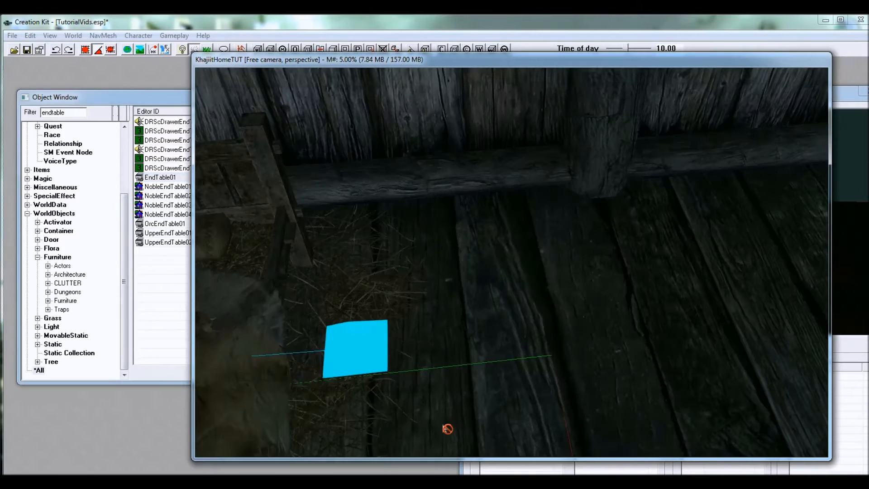
right_click_drag(412, 210, 448, 210)
left_click_drag(448, 210, 396, 125)
key("z")
key("f")
middle_click_drag(397, 172, 516, 242, "shift")
scroll(429, 199, "up", 2)
Step: Filter the full object list by "candle"
left_click(126, 275)
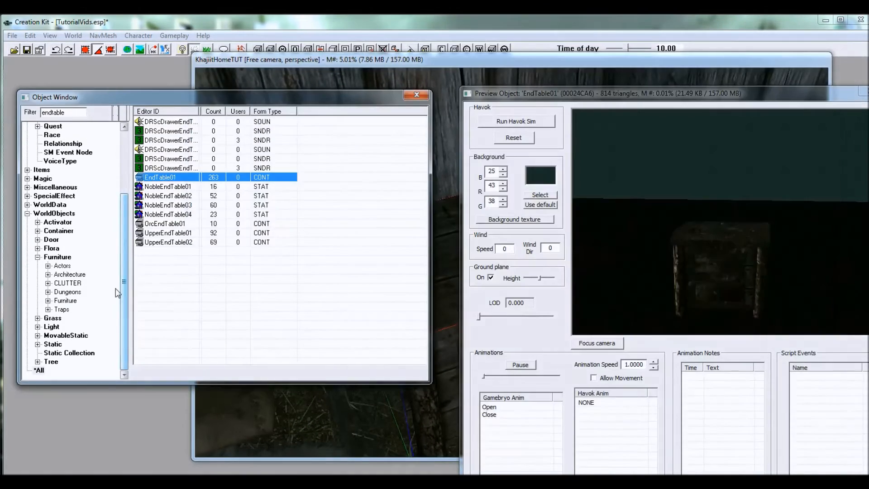
left_click(41, 369)
double_click(62, 114)
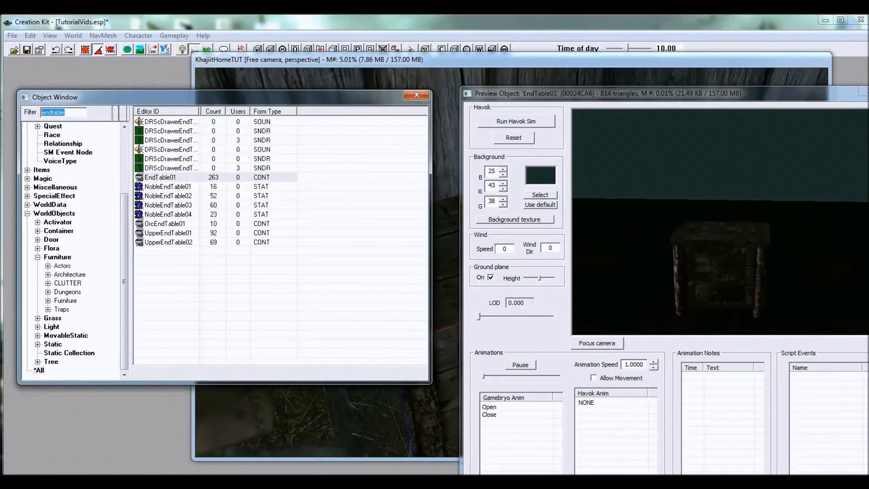
type("candle")
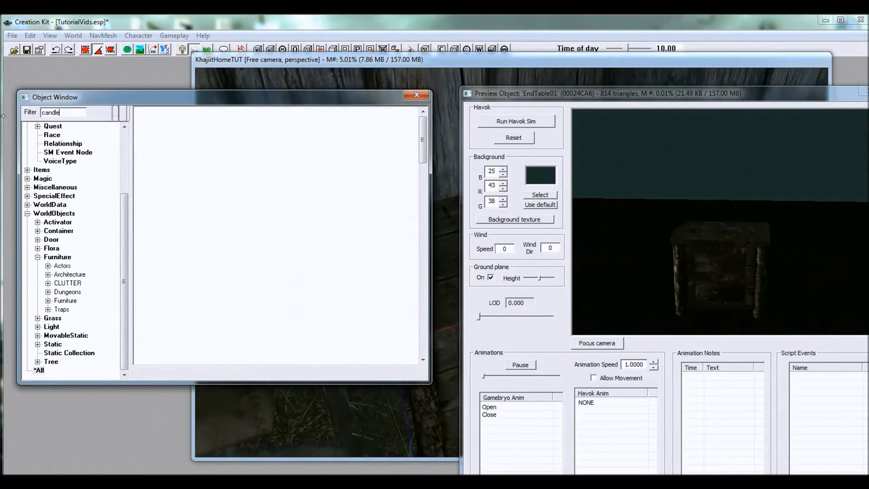
Step: Preview the candle chandelier, lantern, wall, floor and table models, ending on CandleHornTable01
left_click(172, 242)
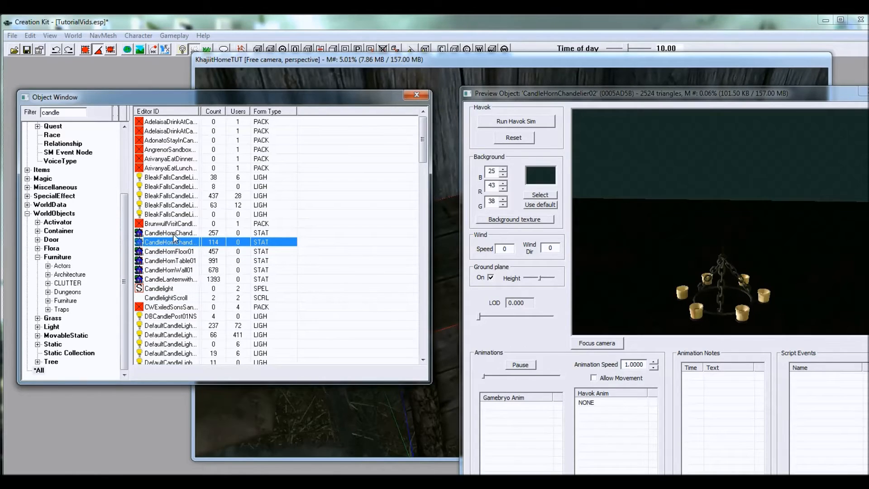
left_click(174, 234)
left_click(180, 279)
left_click(180, 272)
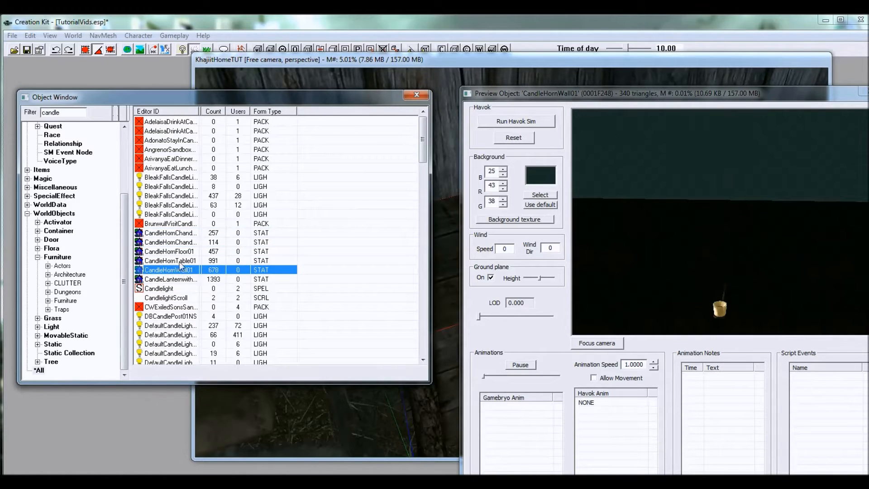
left_click(180, 251)
left_click(186, 270)
left_click(186, 262)
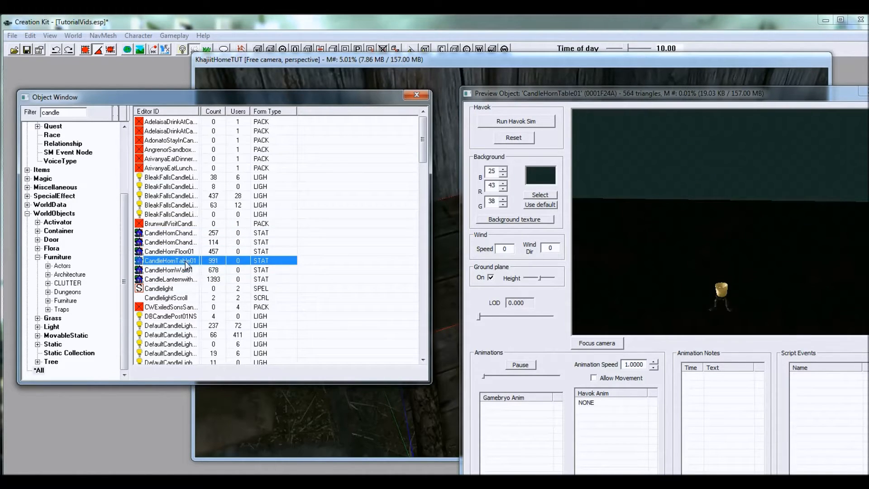
Step: Place CandleHornTable01 on the end table and settle it on the tabletop toward the rear corner away from the bed
left_click_drag(186, 260, 445, 230)
key("z")
right_click_drag(445, 231, 516, 230)
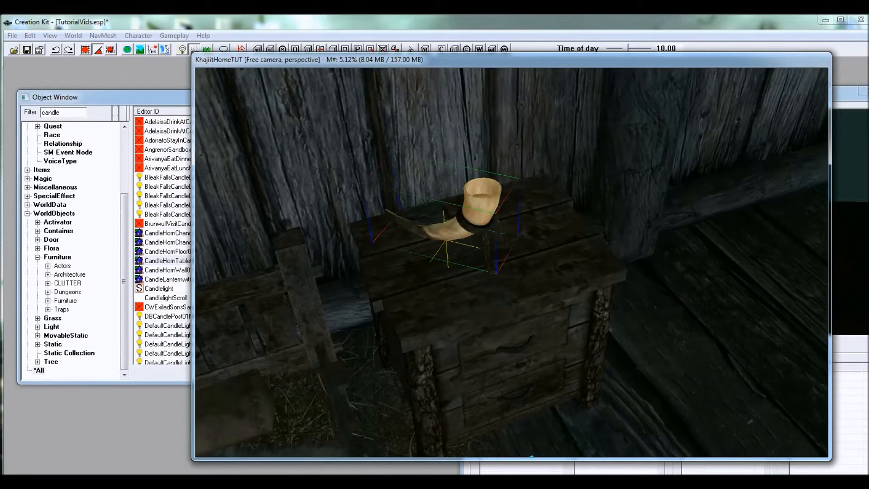
left_click_drag(488, 216, 554, 150)
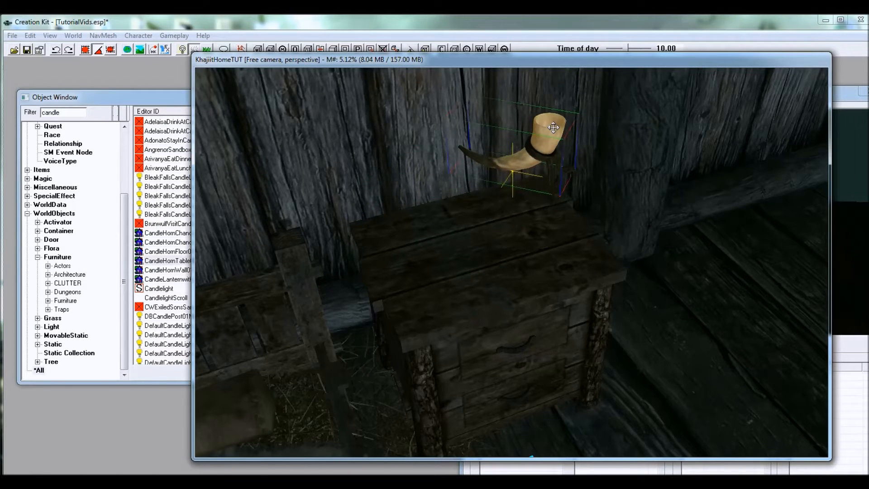
key("f")
left_click_drag(550, 177, 545, 160)
key("z")
key("f")
middle_click_drag(545, 160, 574, 184, "shift")
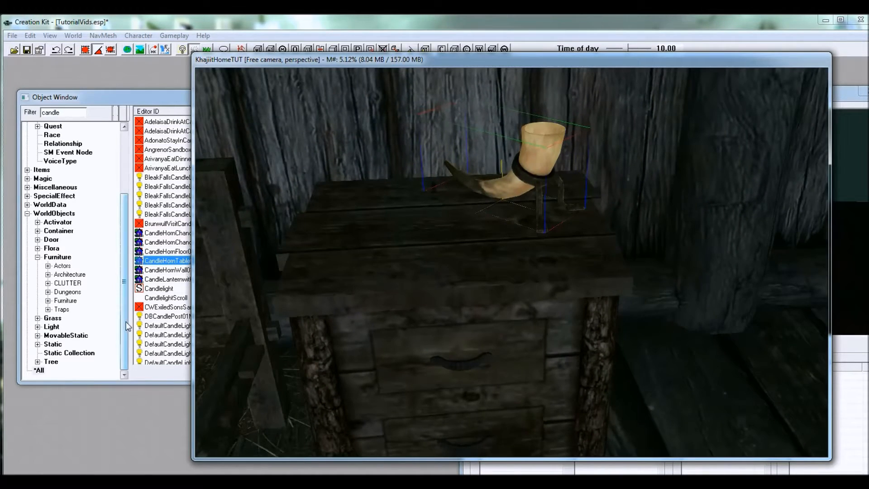
Step: Filter the Light category by "farm" and select FarmInteriorLight01
left_click(156, 260)
left_click(52, 327)
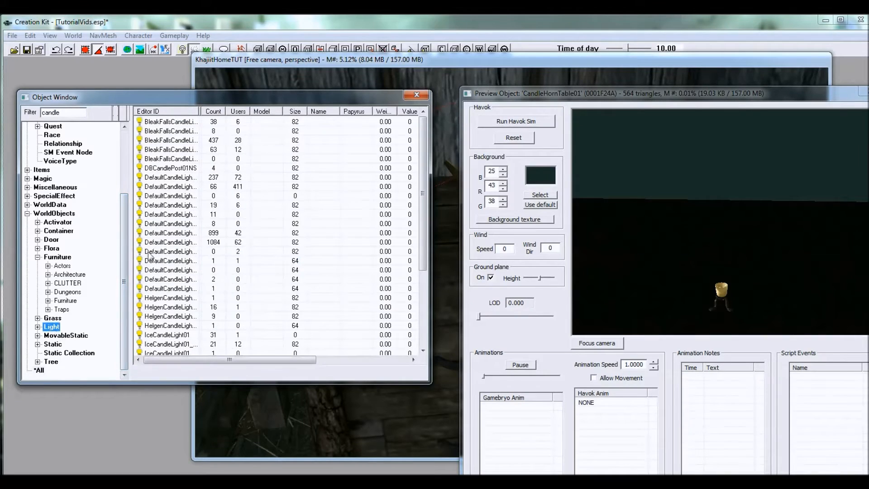
double_click(56, 112)
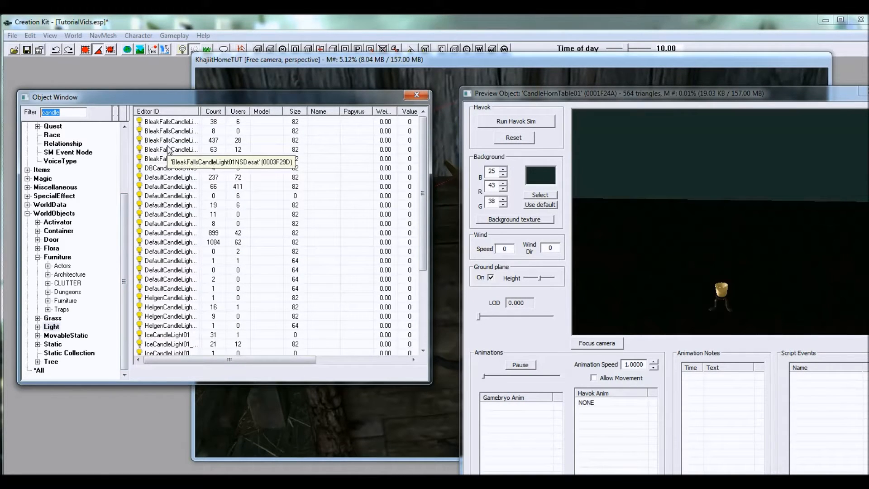
type("farm")
left_click(179, 150)
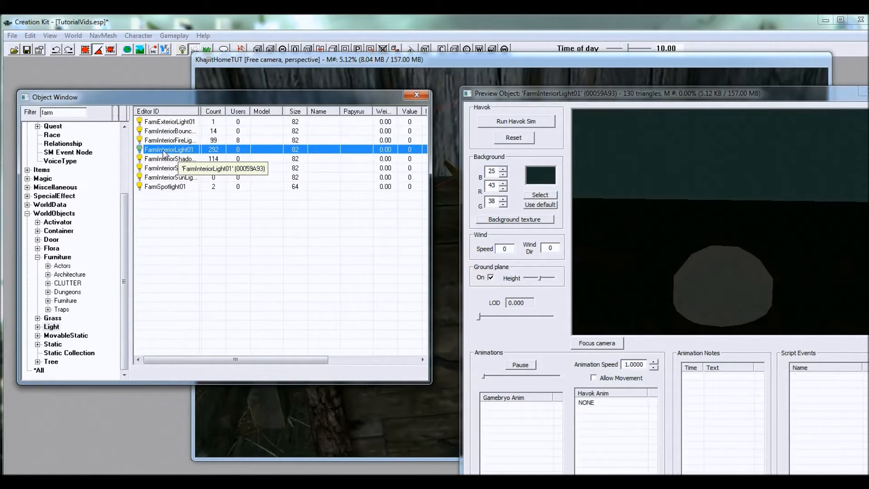
Step: Add FarmInteriorLight01 to the cell and position it above the end table near the candle
left_click_drag(163, 151, 380, 181)
left_click_drag(450, 213, 442, 145)
left_click_drag(439, 72, 582, 68)
left_click_drag(587, 110, 557, 85)
scroll(566, 106, "down", 6)
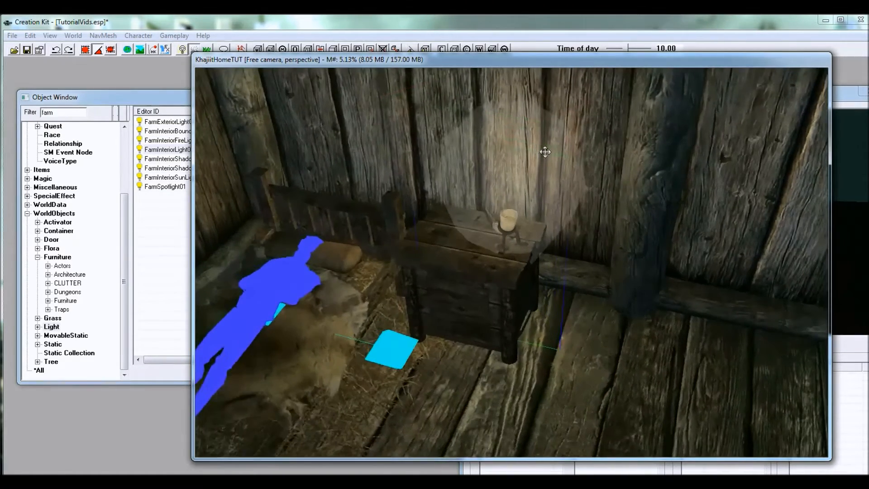
scroll(545, 152, "down", 1)
middle_click_drag(545, 153, 503, 168, "shift")
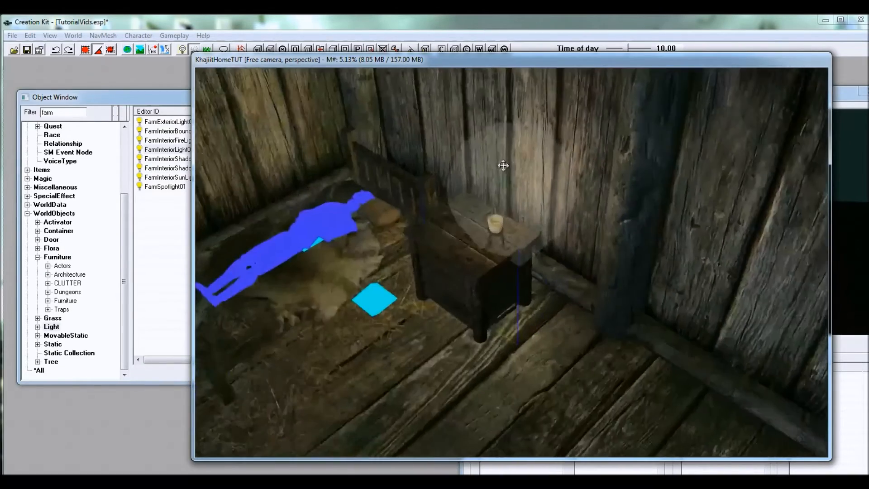
Step: Shift the light sideways past the candle toward the wooden post beside the end table
scroll(526, 177, "up", 3)
key("z")
left_click_drag(526, 176, 544, 149)
middle_click_drag(544, 148, 624, 150, "shift")
left_click_drag(541, 145, 622, 155)
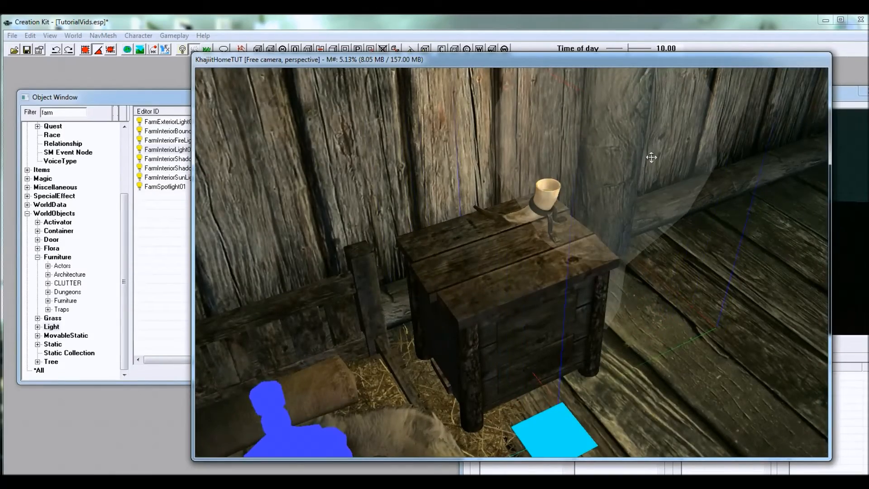
middle_click_drag(652, 157, 634, 134, "shift")
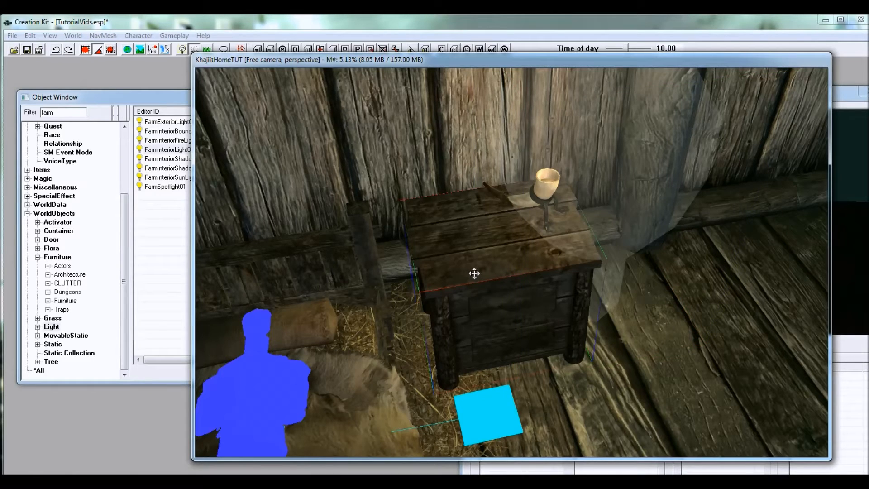
Step: Try scaling the end table larger and smaller, and undo the size changes
scroll(480, 277, "up", 10)
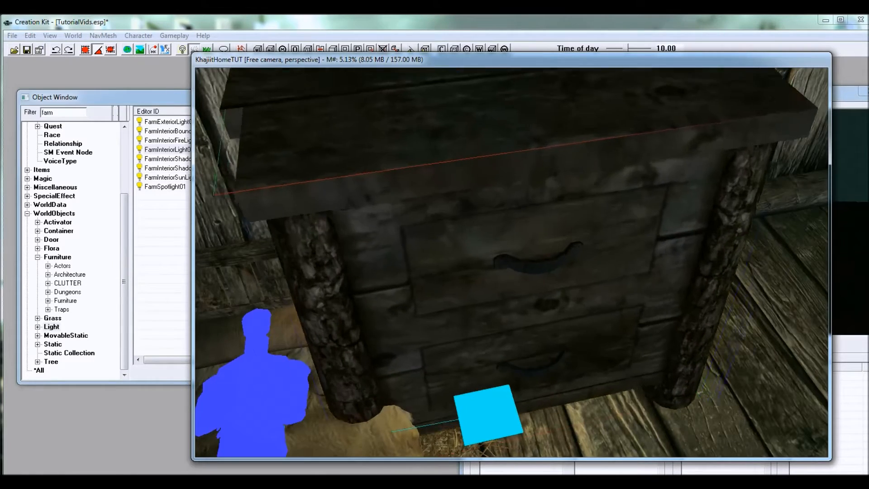
scroll(479, 274, "down", 10)
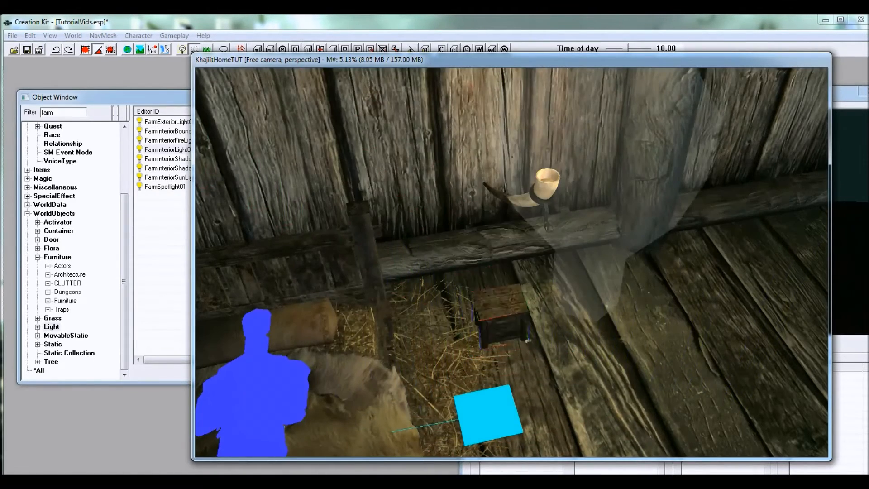
middle_click_drag(503, 322, 475, 296, "shift")
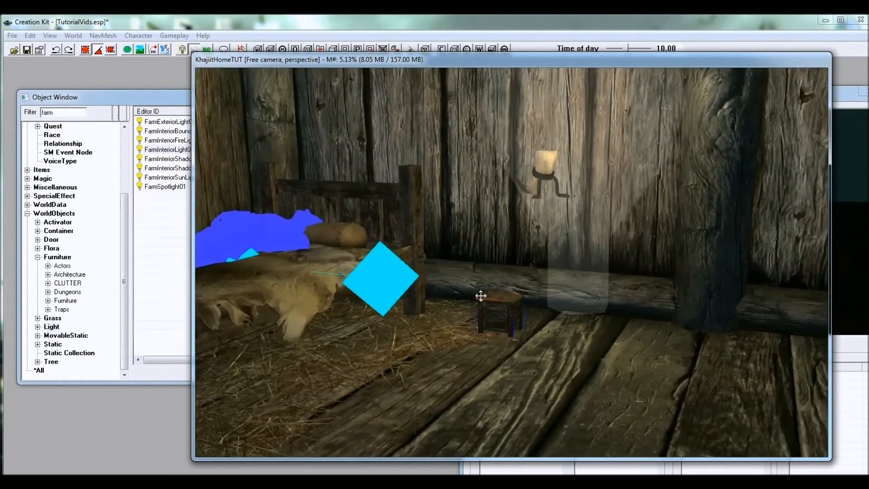
scroll(491, 300, "up", 5)
scroll(490, 301, "down", 6)
mouse_move(490, 300)
left_mouse_down("shift")
mouse_move(502, 306)
mouse_move(493, 309)
left_mouse_up("shift")
key("ctrl+z")
middle_click_drag(494, 309, 521, 305, "shift")
Step: Nudge the farm light's position beside the candle and hide the markers in the cell view
left_click(590, 231)
mouse_move(598, 190)
left_mouse_down()
mouse_move(577, 184)
mouse_move(592, 191)
mouse_move(598, 179)
left_mouse_up()
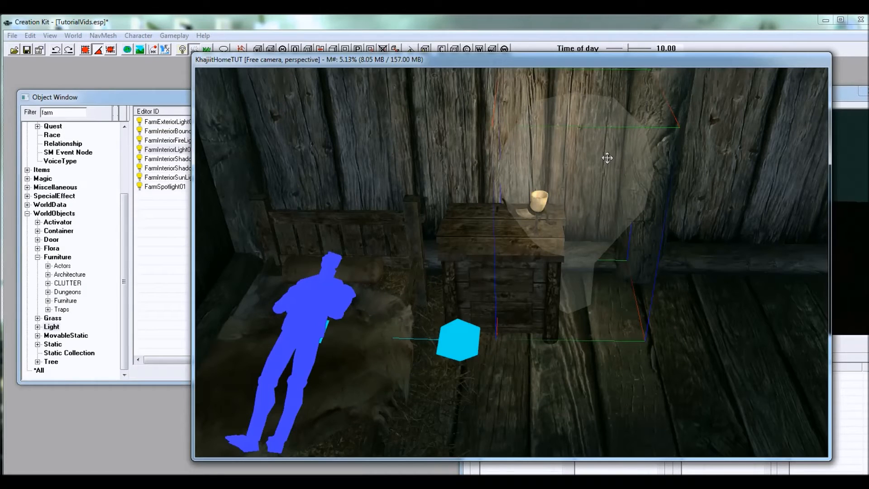
left_click_drag(603, 176, 601, 178)
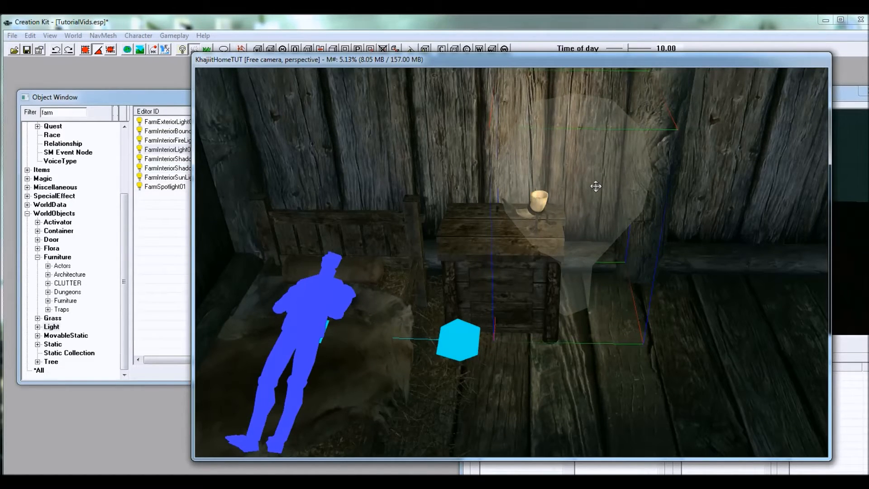
key("m")
left_click(541, 202)
middle_click_drag(591, 219, 602, 204, "shift")
Step: Filter all object categories by "paper" and add PaperRoll to the end table
scroll(602, 205, "up", 6)
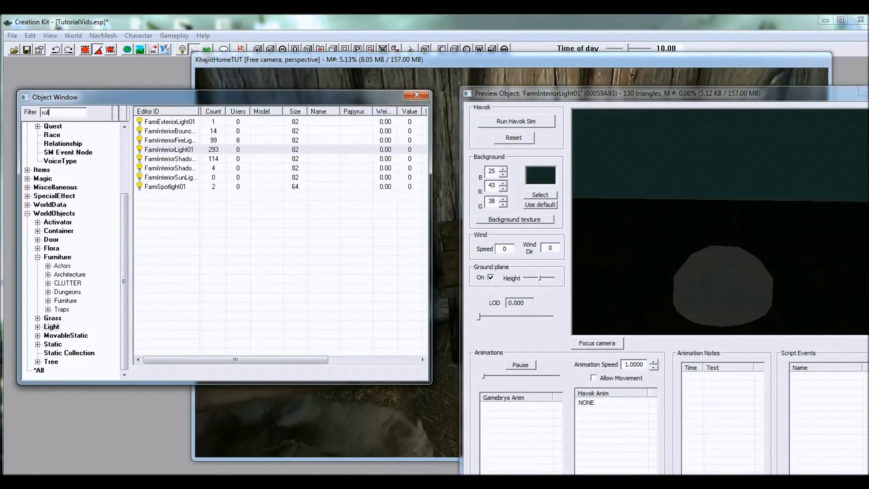
type("l")
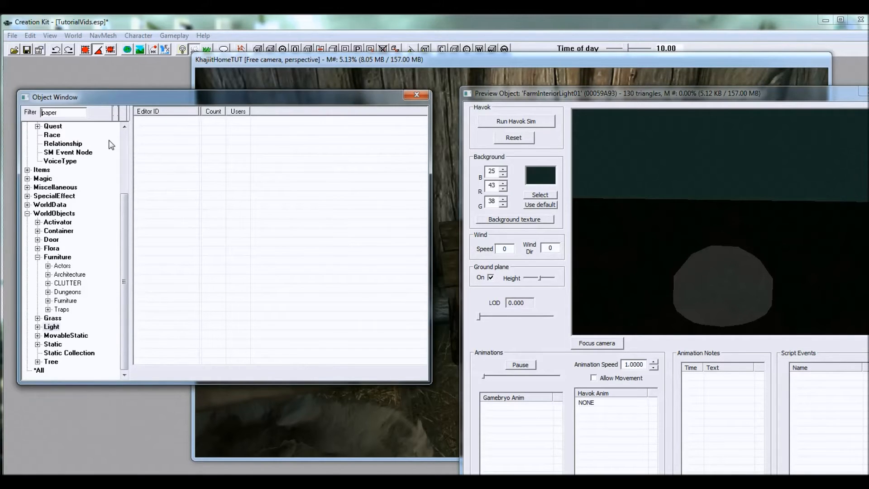
left_click(41, 371)
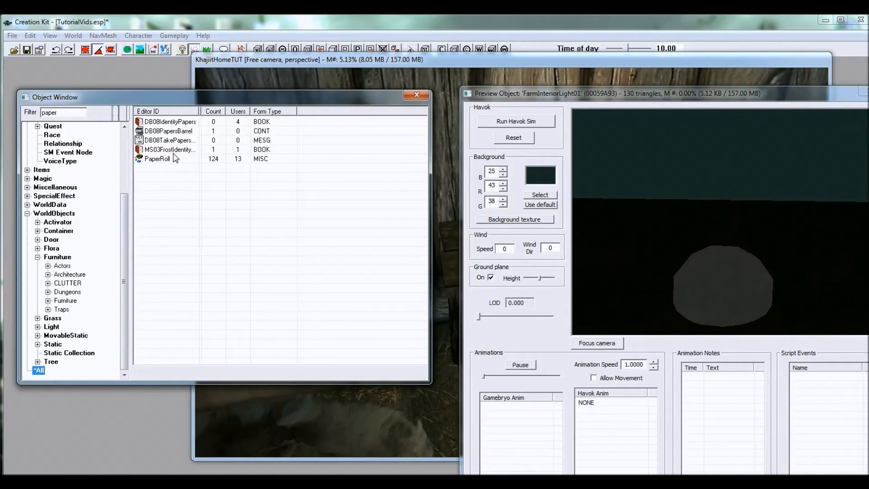
left_click(159, 159)
left_click_drag(144, 162, 509, 236)
Step: Position the paper roll diagonally in front of the candle and rest it on the tabletop
key("z")
right_click_drag(508, 236, 510, 228)
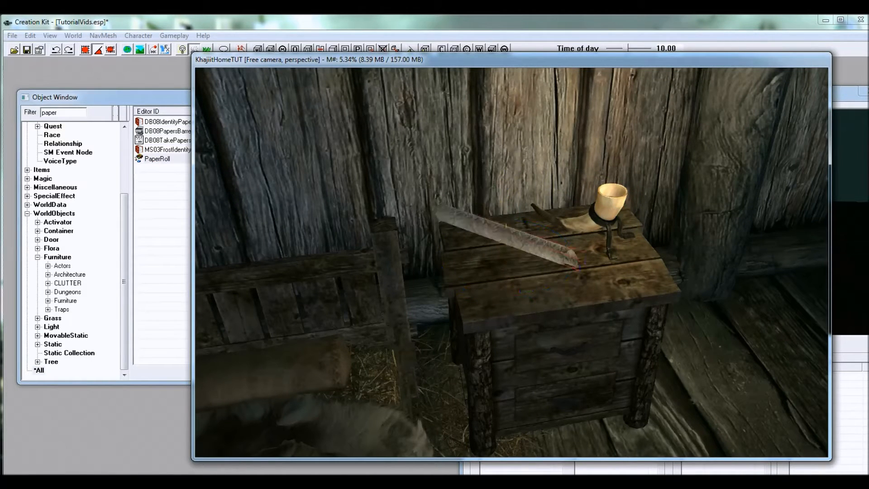
left_click_drag(508, 235, 522, 235)
key("f")
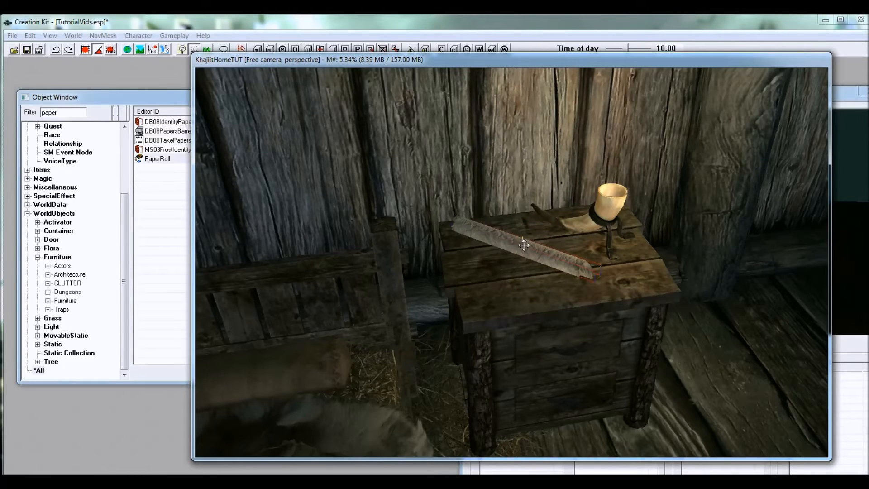
middle_click_drag(528, 255, 537, 278, "shift")
scroll(537, 277, "up", 3)
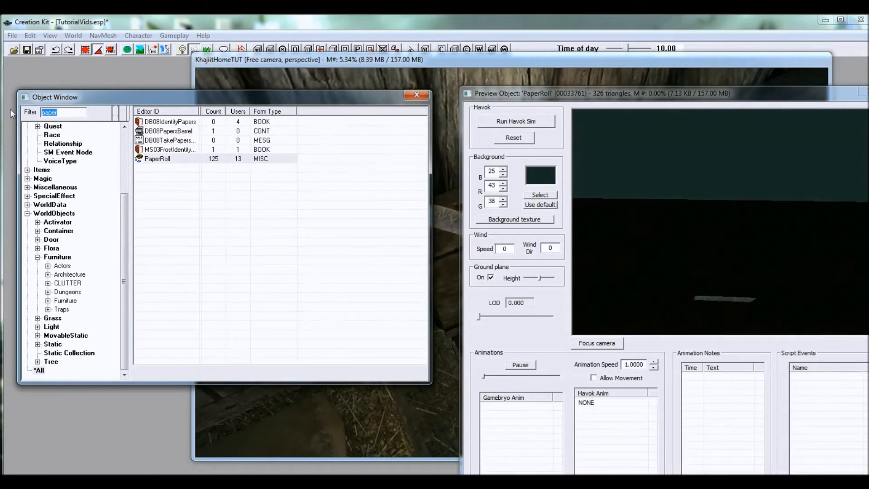
Step: Filter the objects by "inkwell" and place Inkwell01 on the end table behind the paper roll
key("BackSpace")
left_click_drag(143, 120, 513, 190)
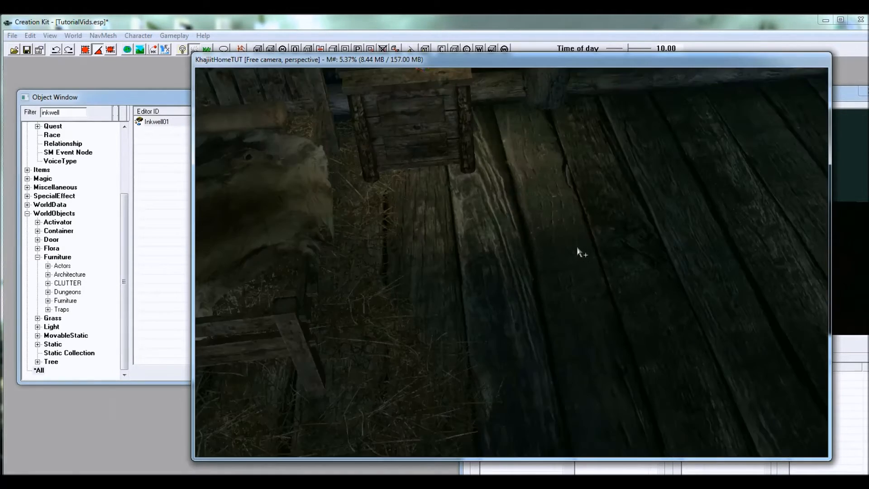
scroll(576, 247, "down", 2)
middle_click_drag(571, 243, 549, 231)
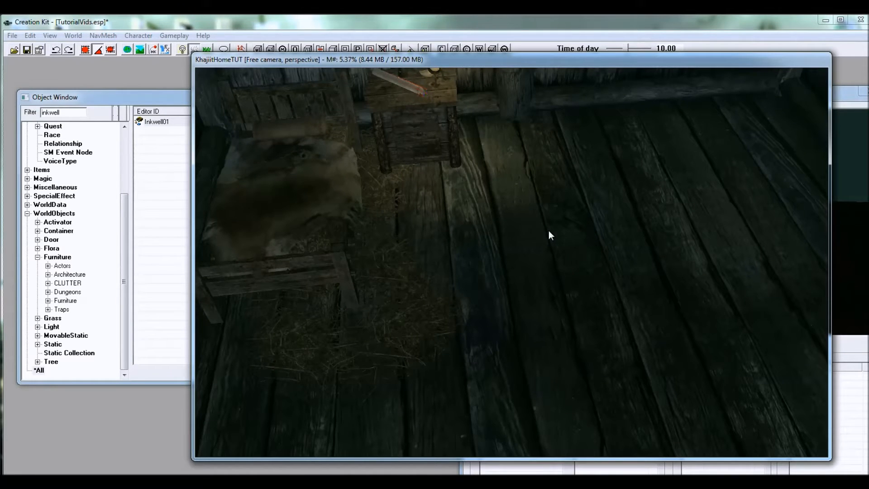
Step: Filter the objects by "wardrobe" and place CommonWardrobe01 in the empty corner of the room
middle_click_drag(615, 214, 607, 230)
scroll(607, 229, "down", 1)
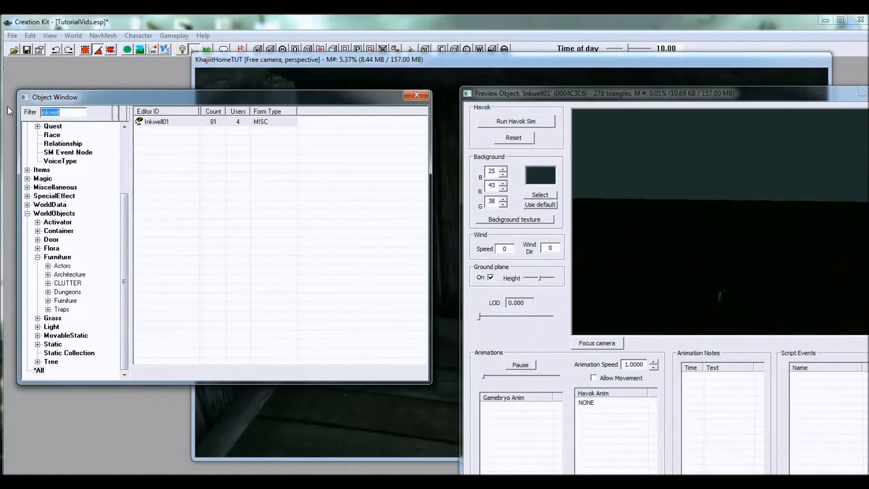
type("wardrobe")
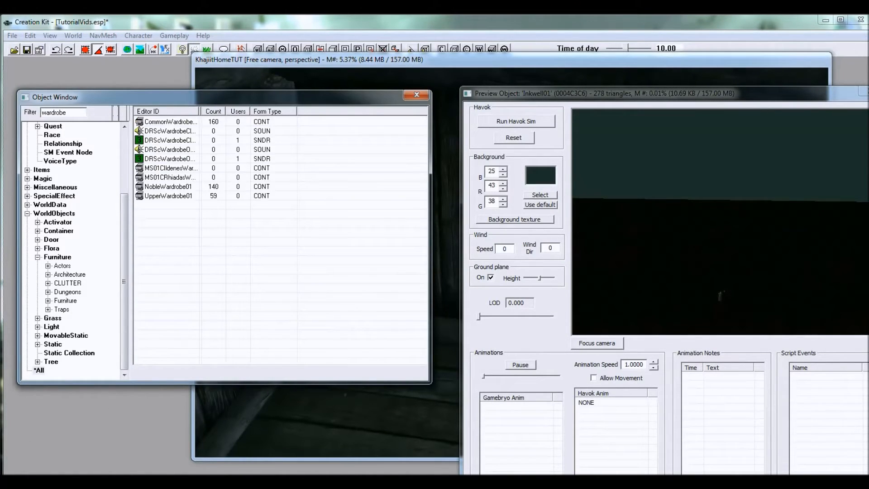
left_click(179, 124)
mouse_move(661, 193)
left_mouse_down()
mouse_move(660, 206)
mouse_move(668, 208)
left_mouse_up()
left_click_drag(143, 123, 448, 382)
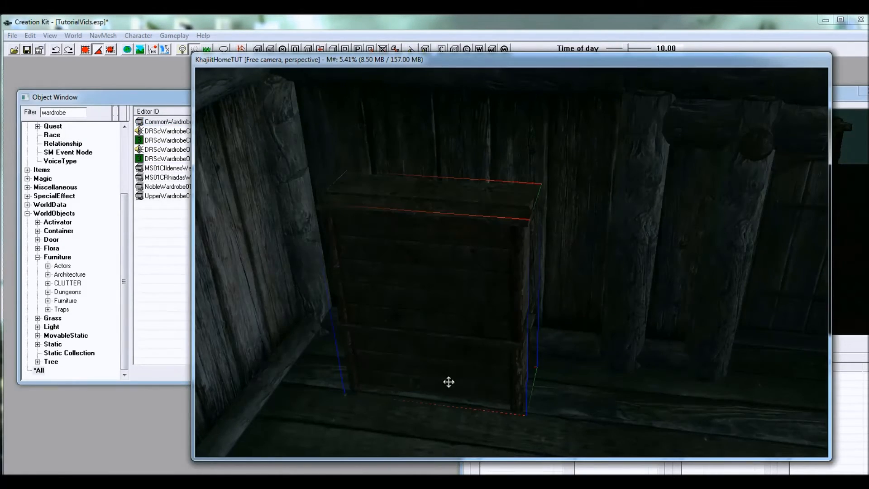
Step: Move the wardrobe back into the corner so it stands on the floor against the wall
right_click_drag(466, 297, 512, 297)
middle_click_drag(465, 290, 389, 272, "shift")
mouse_move(441, 279)
left_mouse_down()
mouse_move(450, 279)
mouse_move(441, 268)
left_mouse_up()
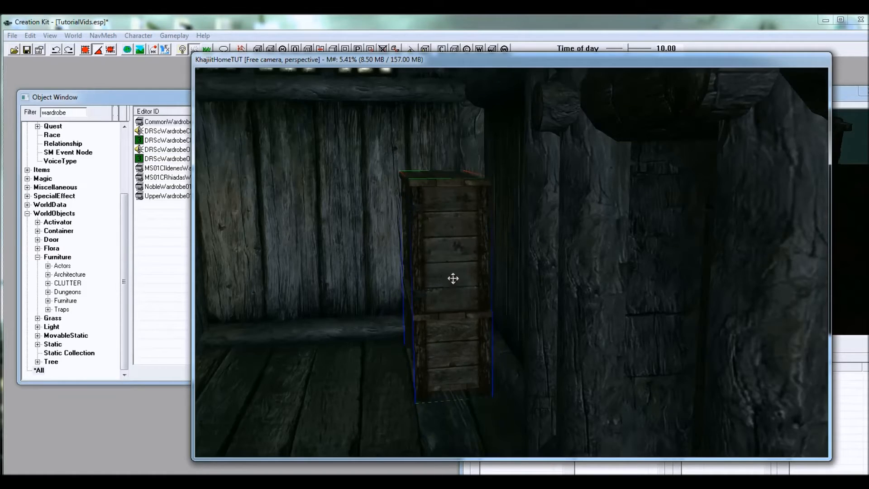
middle_click_drag(453, 279, 569, 230, "shift")
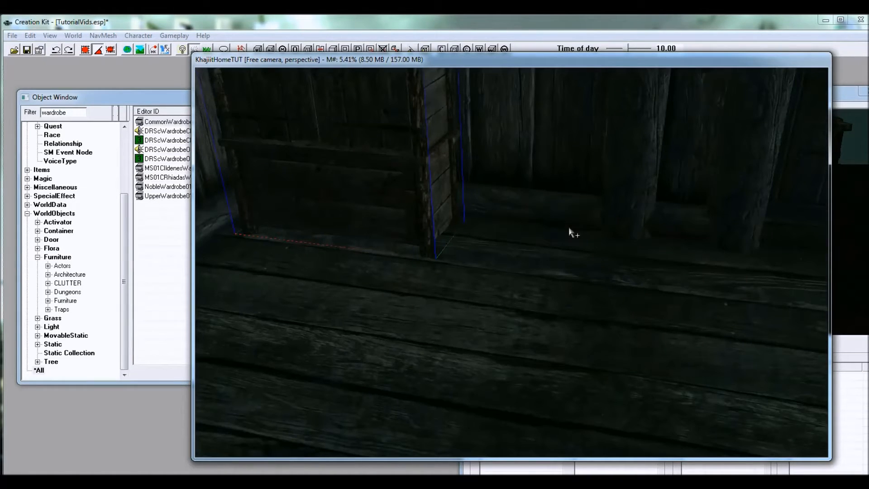
Step: Filter the static objects by "pot", preview the pottery variants, and place RuinsPot04Static beside the wardrobe
scroll(552, 227, "up", 5)
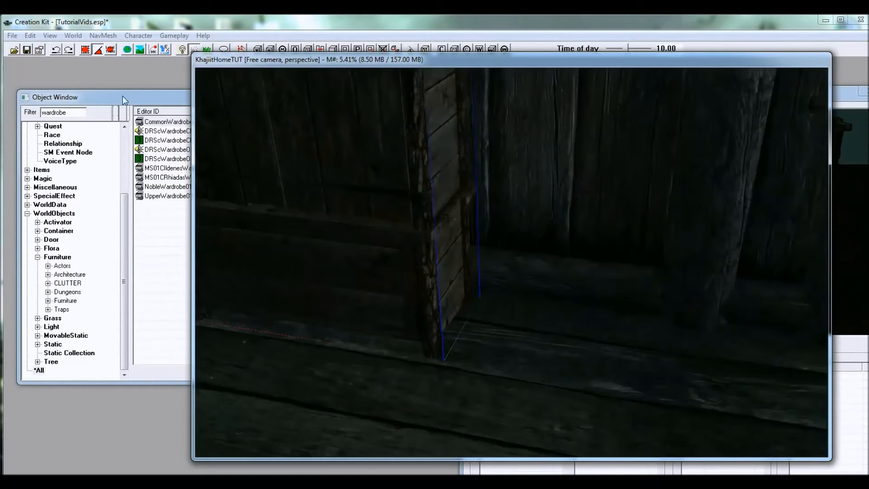
left_click(91, 113)
type("pot")
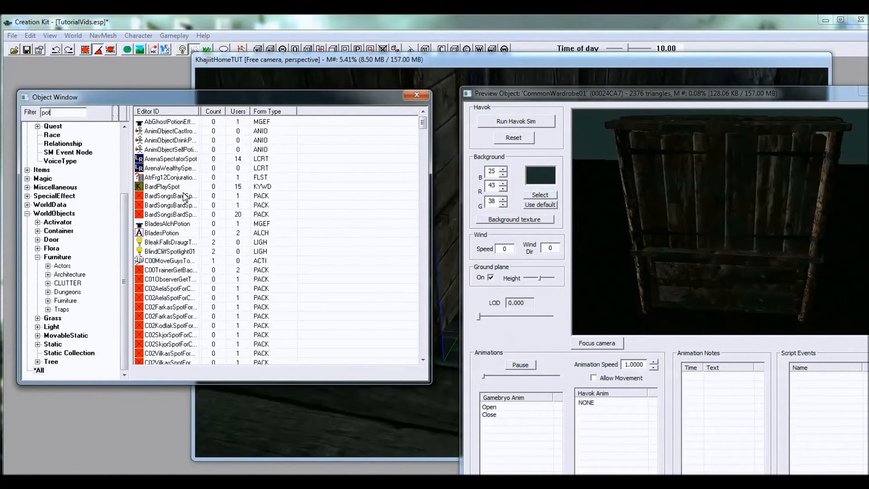
left_click(54, 344)
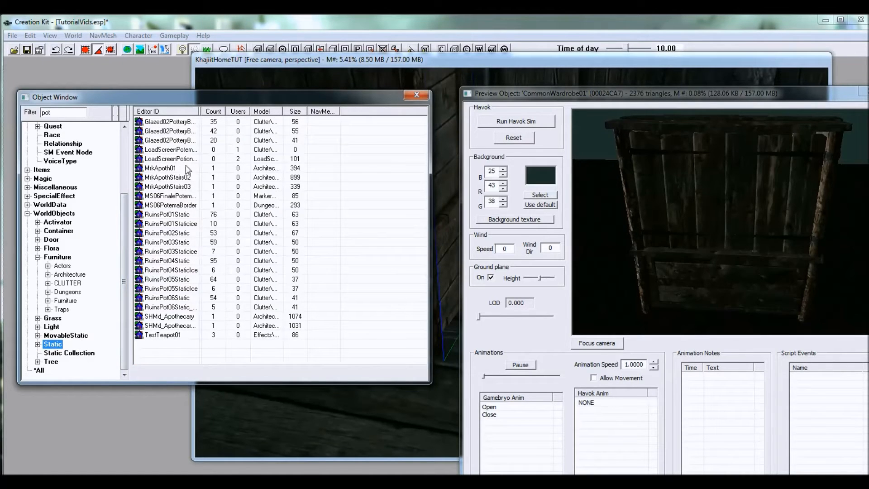
left_click(176, 159)
left_click(170, 143)
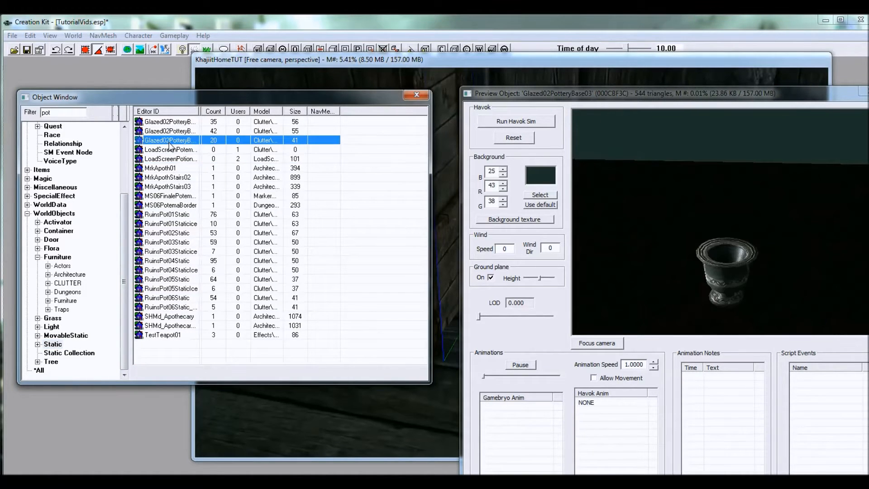
left_click(174, 197)
left_click(175, 215)
left_click(175, 242)
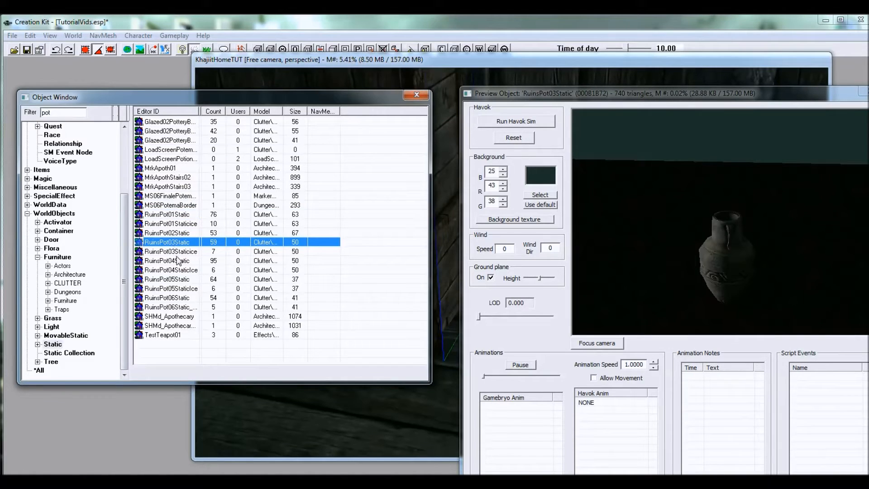
left_click(160, 261)
left_click_drag(146, 266, 477, 367)
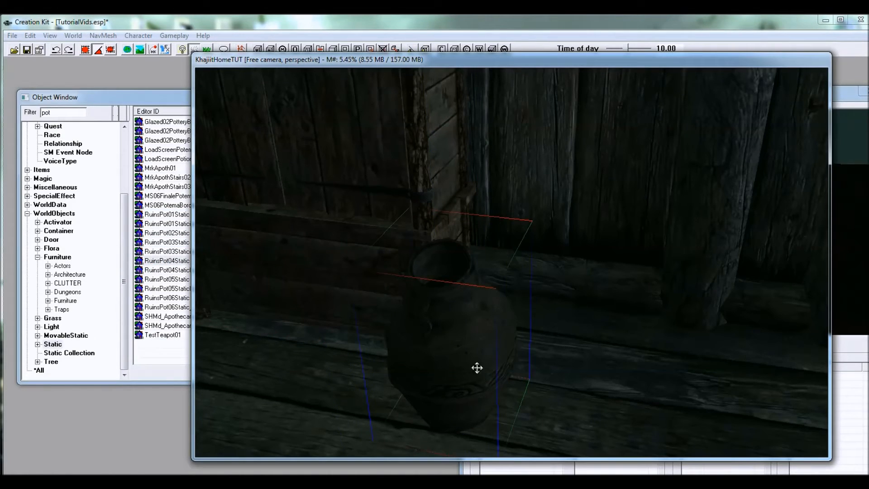
Step: Position the pot on the floor between the wardrobe's side and the wall post
right_click_drag(476, 366, 487, 365)
left_click_drag(487, 365, 537, 255)
key("z")
middle_click_drag(538, 273, 522, 285, "shift")
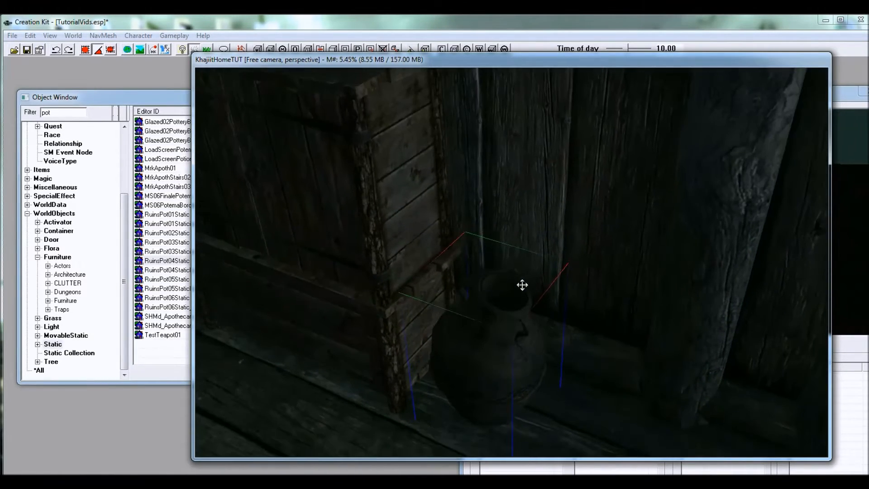
Step: Filter all object categories by "broom" and place Broom01 beside the pot
left_click_drag(59, 113, 11, 112)
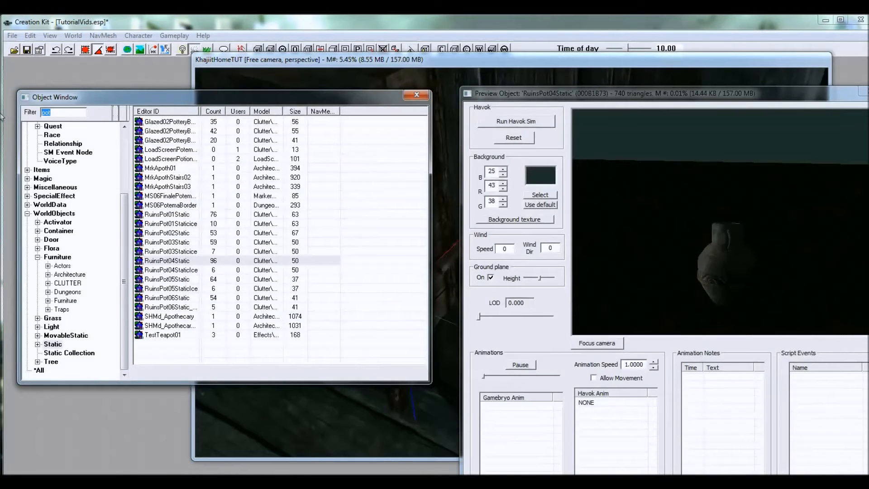
type("broom")
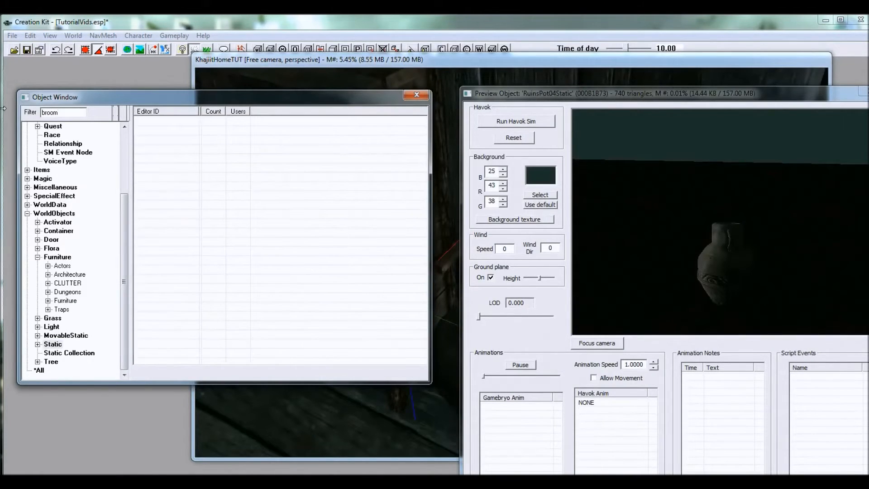
left_click(44, 370)
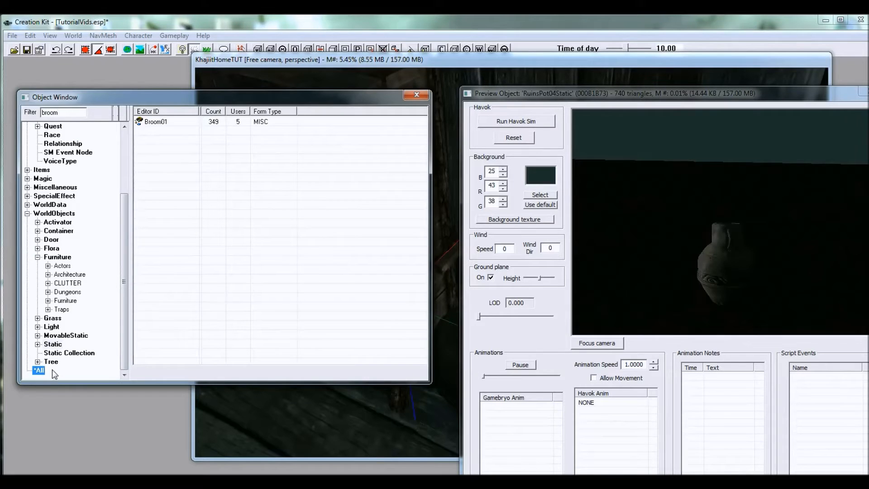
left_click_drag(446, 383, 375, 145)
Step: Filter the objects by "bucket" and place Bucket01 on the floor near the broom
left_click(81, 116)
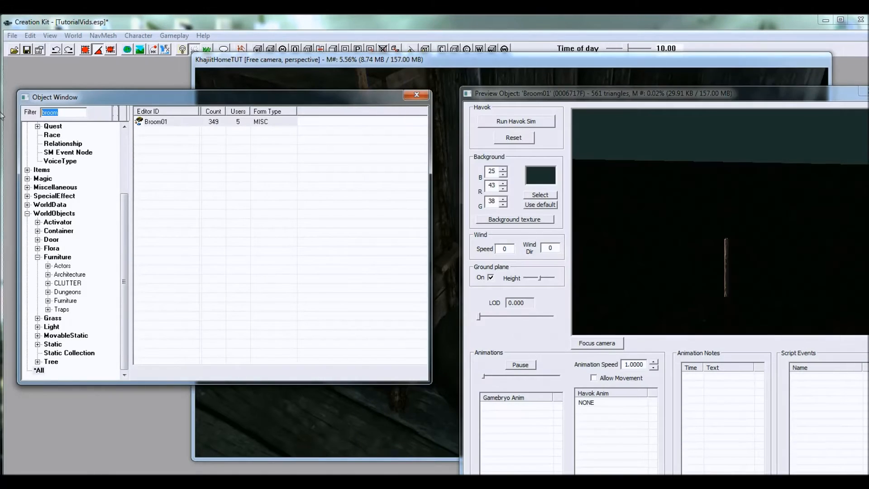
type("bucket")
left_click(146, 131)
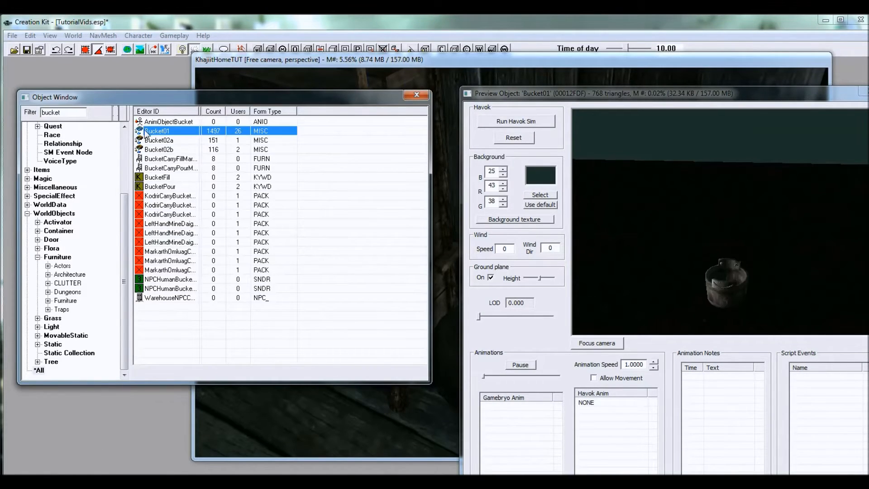
left_click_drag(140, 135, 473, 442)
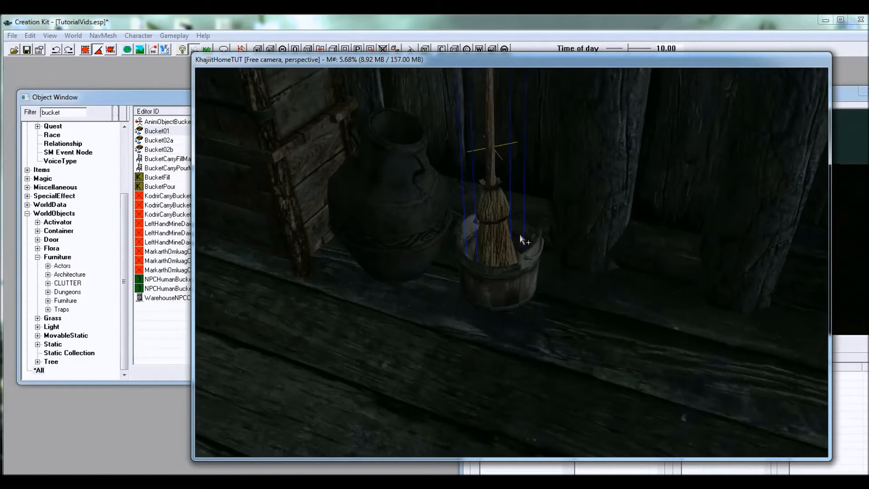
Step: Arrange the broom and bucket together beside the pot, with the broom standing in the bucket
middle_click_drag(520, 234, 502, 229, "shift")
left_click(471, 254)
middle_click_drag(539, 272, 531, 317, "shift")
left_click(461, 300)
left_click(482, 329, "ctrl")
middle_click_drag(482, 328, 460, 327, "shift")
left_click_drag(477, 327, 474, 320)
Step: Filter the objects by "rug", preview the rug variants, and place Rug05 on the open floor
middle_click_drag(556, 304, 467, 285, "shift")
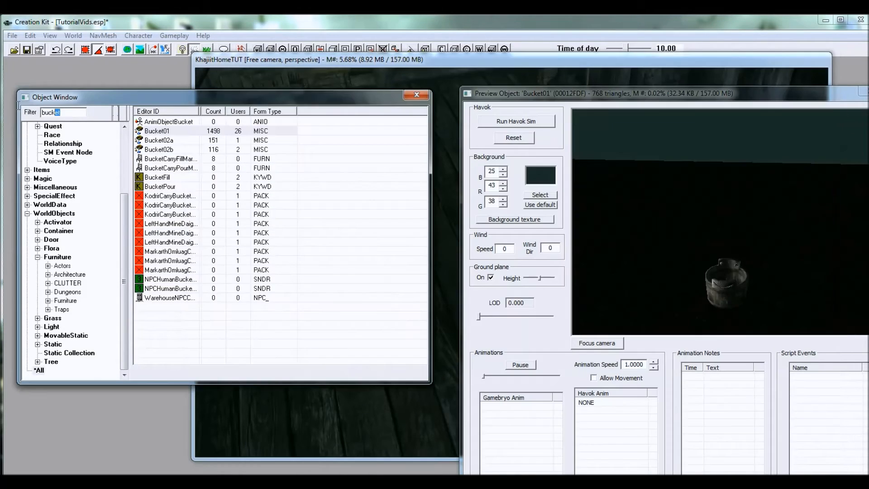
type("rug")
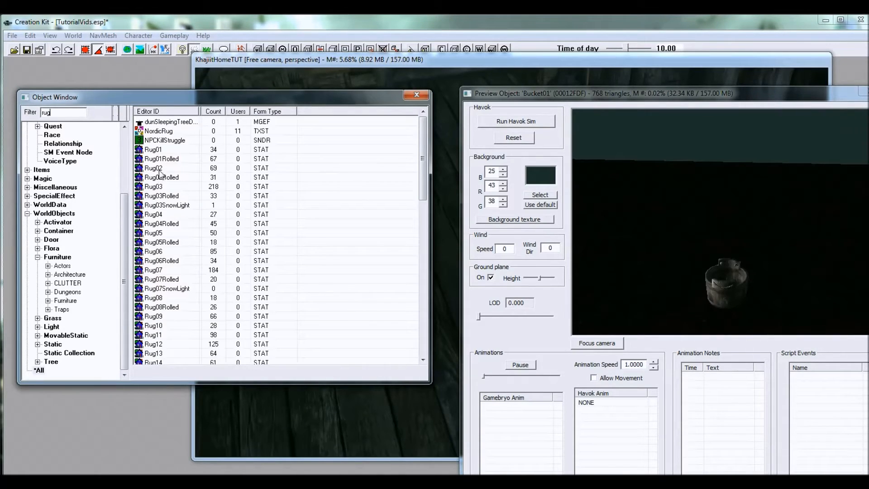
left_click(159, 169)
left_click_drag(786, 245, 774, 251)
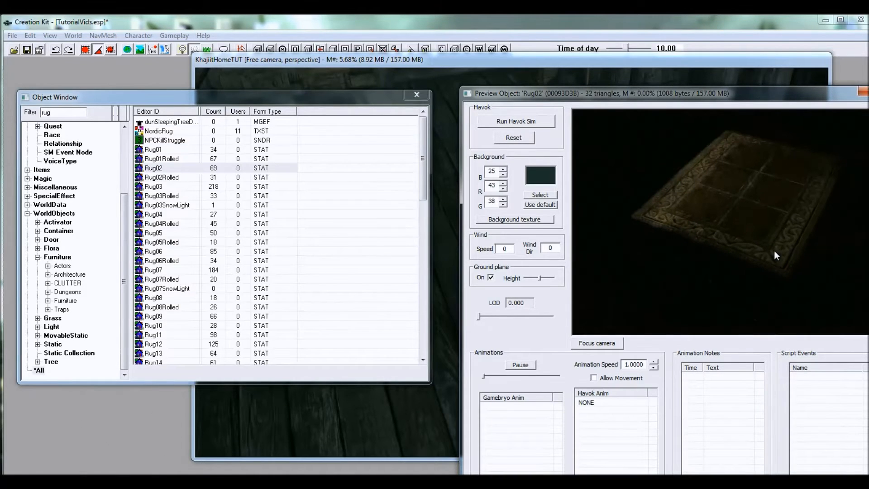
left_click(162, 189)
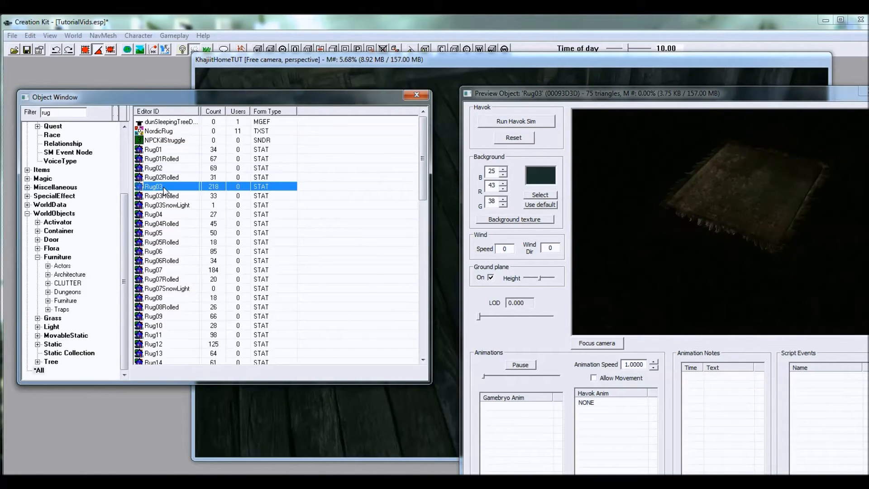
left_click(159, 216)
left_click(164, 234)
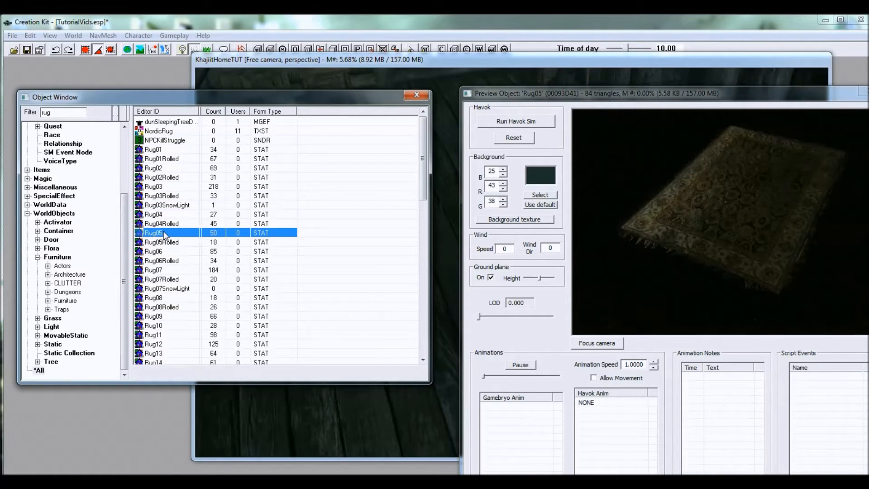
left_click(163, 270)
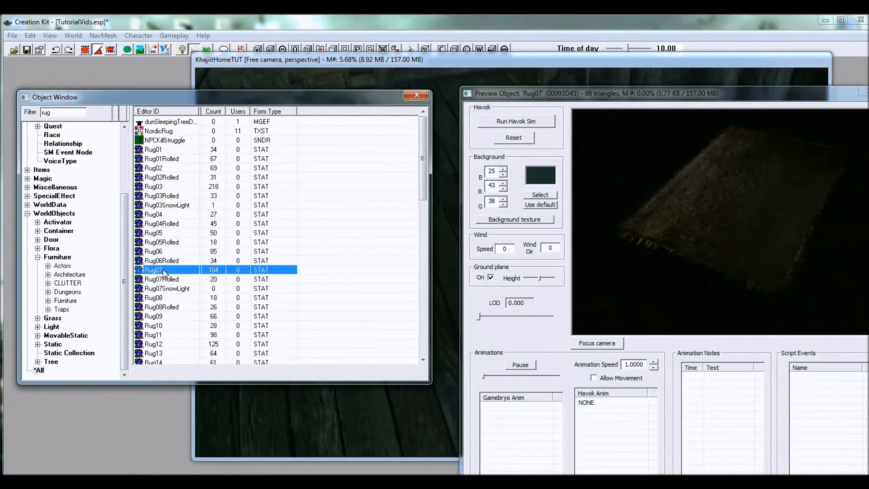
left_click(160, 252)
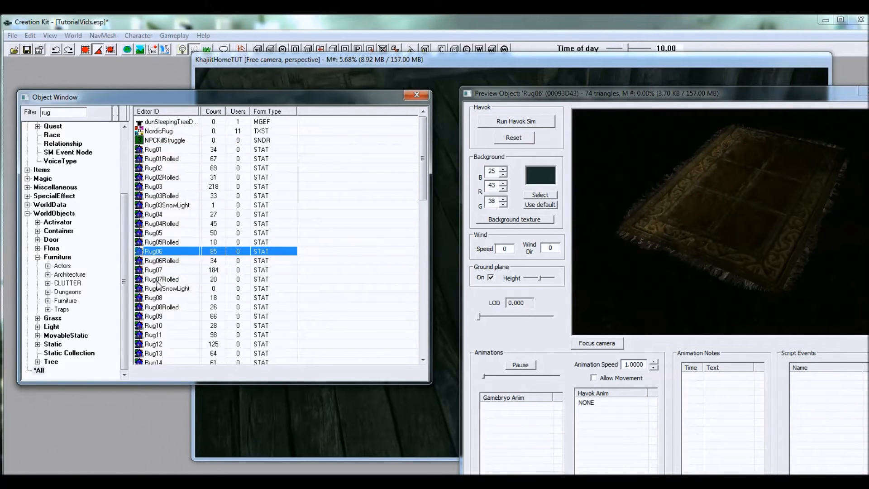
left_click(158, 234)
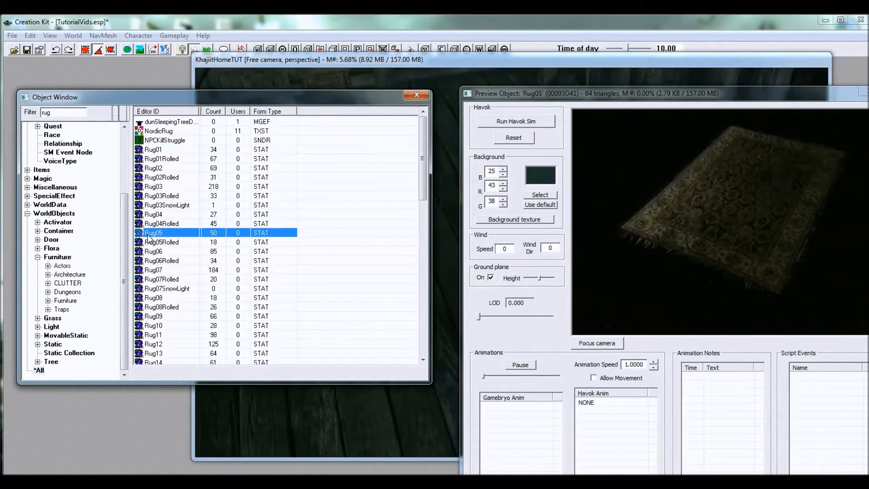
left_click_drag(154, 234, 595, 218)
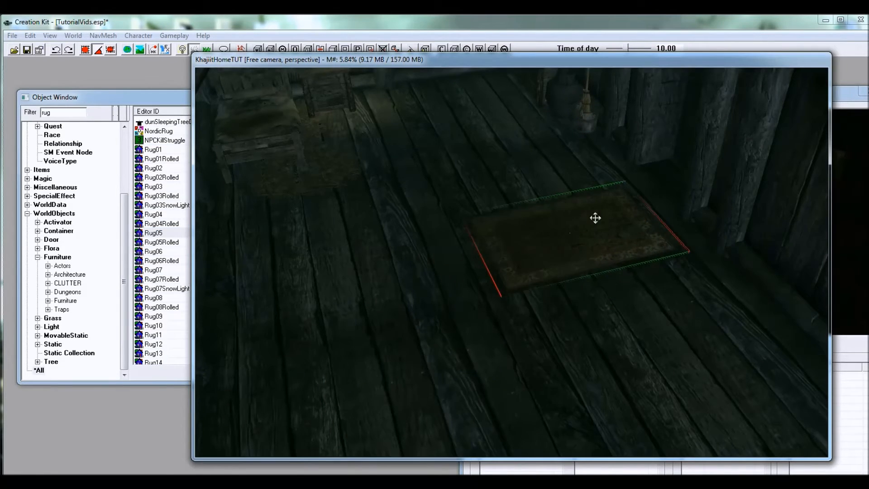
Step: Rotate the rug and position it on the floor in front of the wall posts
scroll(588, 222, "up", 3)
scroll(537, 215, "up", 1)
middle_click_drag(537, 216, 550, 262)
right_click_drag(559, 284, 600, 284)
left_click_drag(540, 289, 528, 281)
right_click_drag(568, 283, 580, 294)
left_click_drag(574, 294, 451, 238)
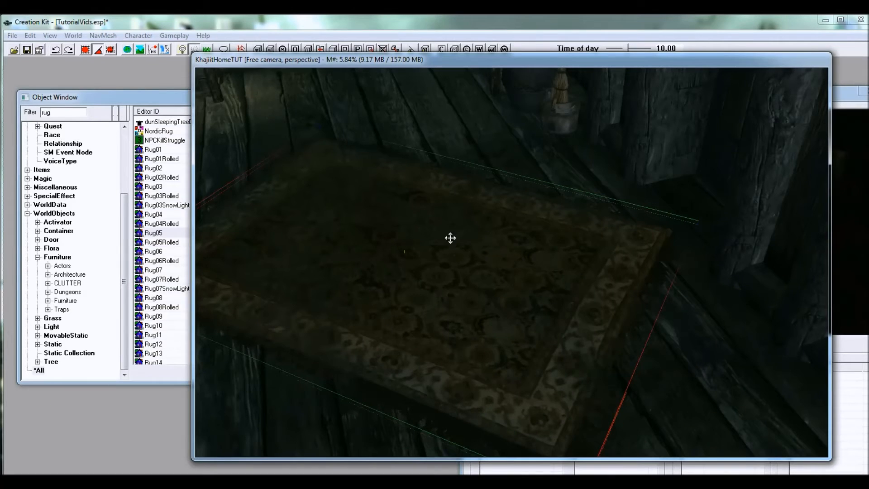
Step: Turn off Snap To Angle in the movement preferences and apply the change
right_click(450, 238)
left_click(498, 278)
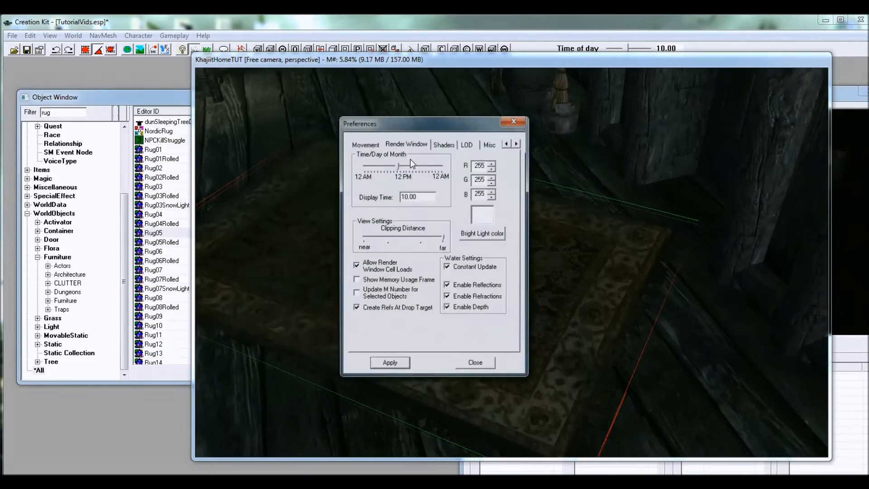
left_click(365, 144)
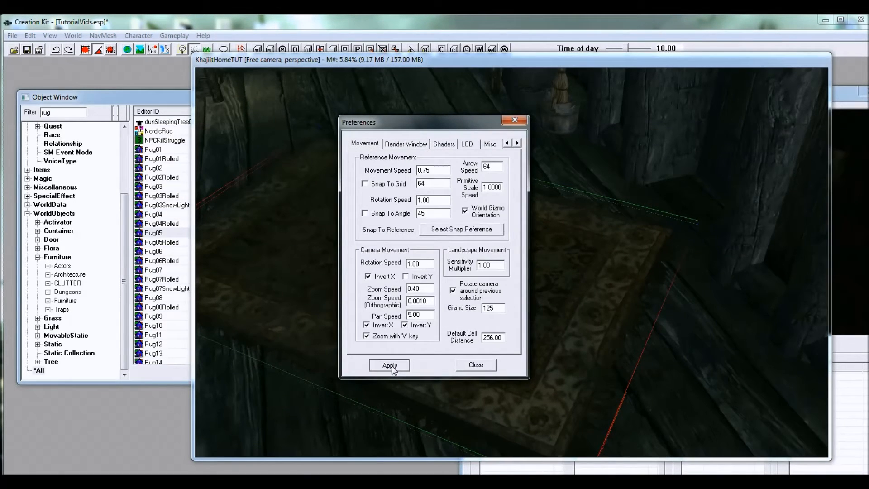
left_click(490, 364)
Step: Fine-tune the rug's placement so it lies on the floor between the bed and the wardrobe
middle_click_drag(459, 235, 416, 222)
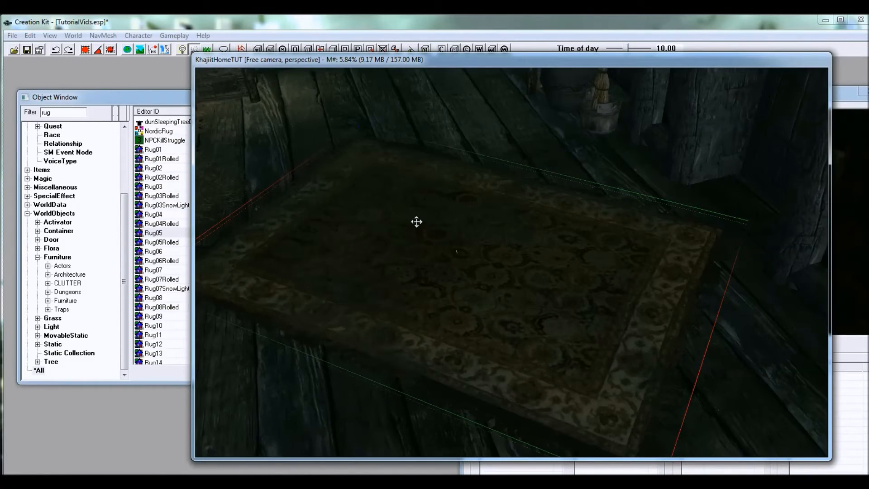
right_click_drag(416, 222, 416, 212)
left_click_drag(457, 240, 467, 206)
middle_click_drag(493, 244, 624, 284, "shift")
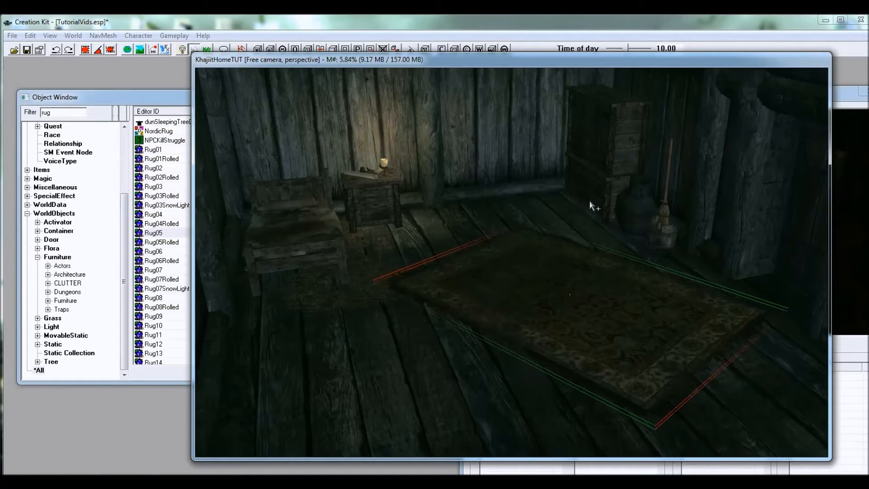
Step: Filter the objects by "commonshelf" and place CommonShelf03 between the two wall posts near the foot of the bed
middle_click_drag(538, 257, 423, 258, "shift")
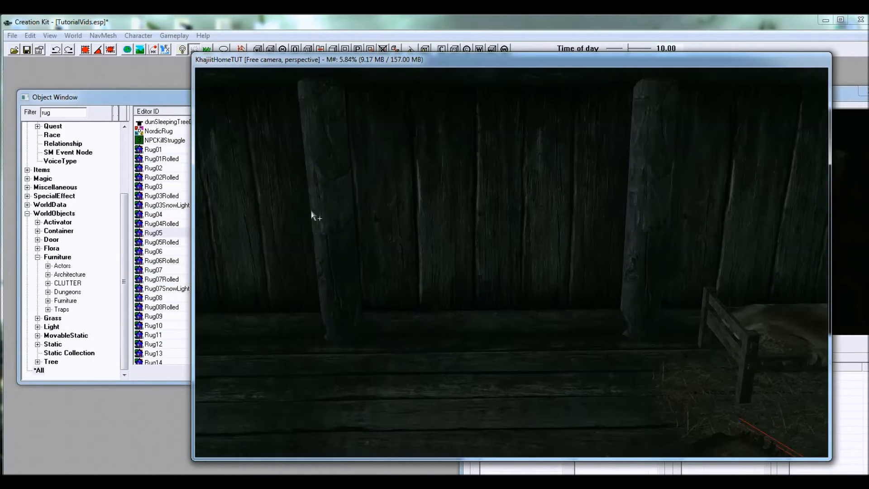
left_click_drag(62, 113, 17, 110)
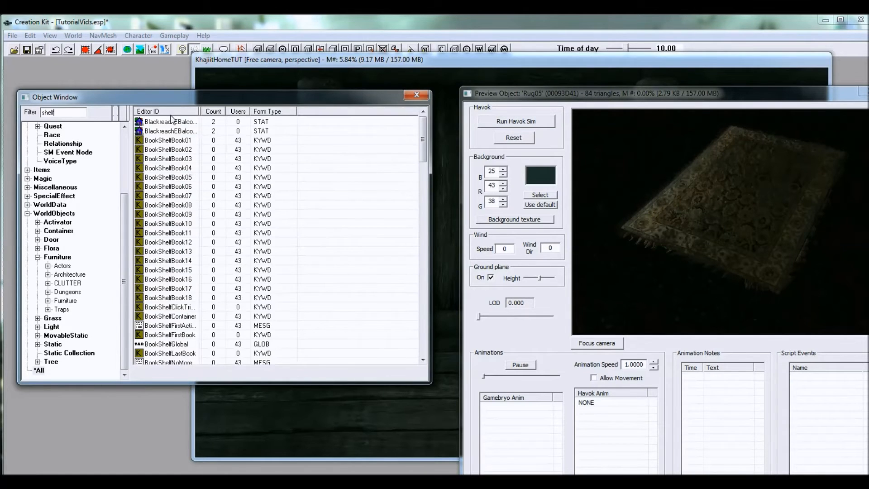
type("common")
left_click(151, 141)
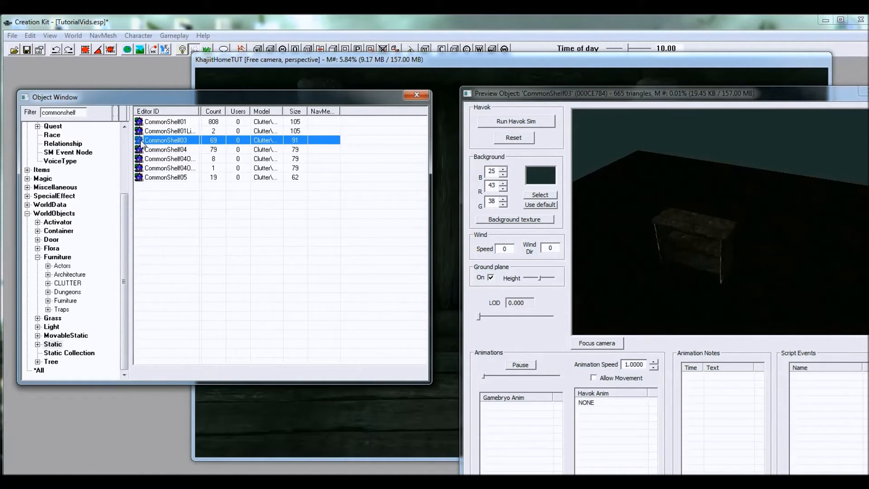
left_click_drag(143, 141, 430, 417)
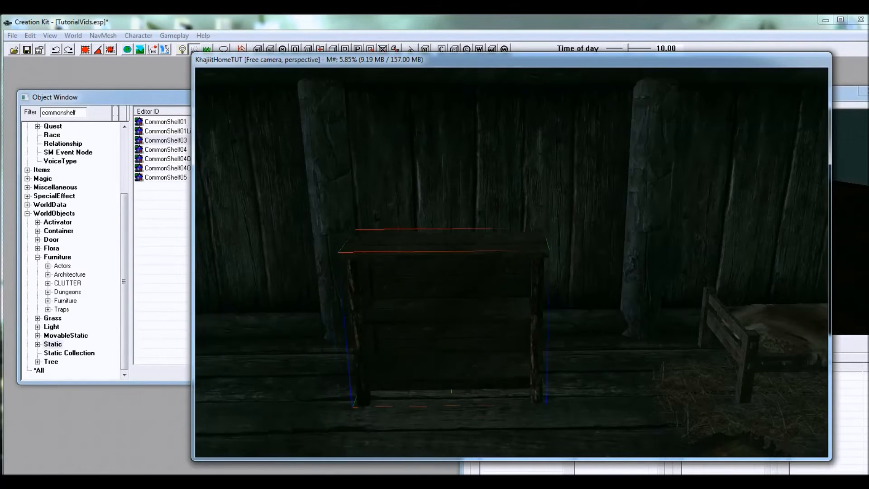
Step: Move the shelf into position against the plank wall between the two posts
left_click_drag(471, 348, 460, 321)
middle_click_drag(462, 335, 472, 356, "shift")
scroll(471, 356, "up", 1)
left_click_drag(457, 314, 599, 277)
key("z")
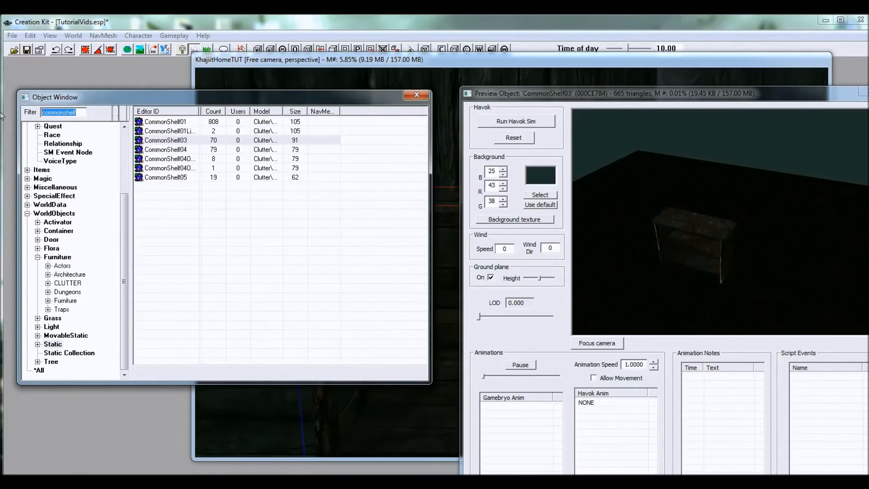
Step: Filter all objects by "dummybook" and place a DummyBook on the middle board of the shelf
type("du")
left_click(39, 370)
left_click_drag(142, 123, 449, 273)
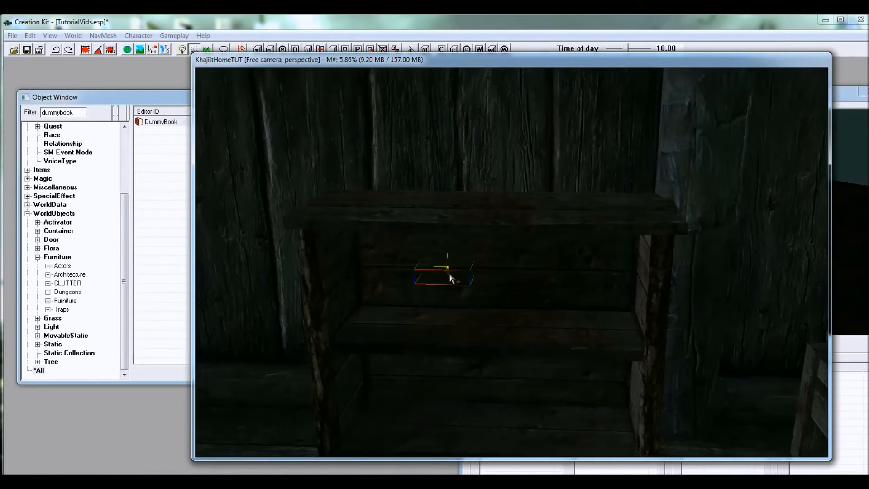
middle_click_drag(450, 275, 445, 268, "shift")
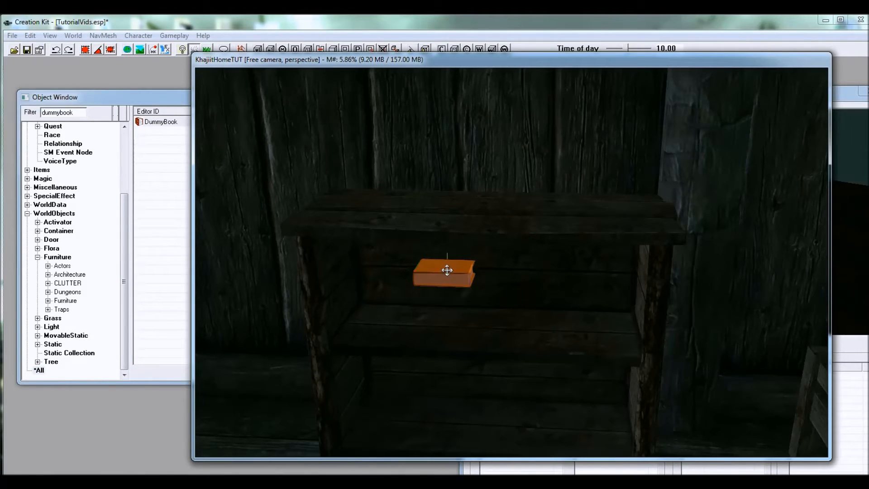
scroll(449, 276, "up", 3)
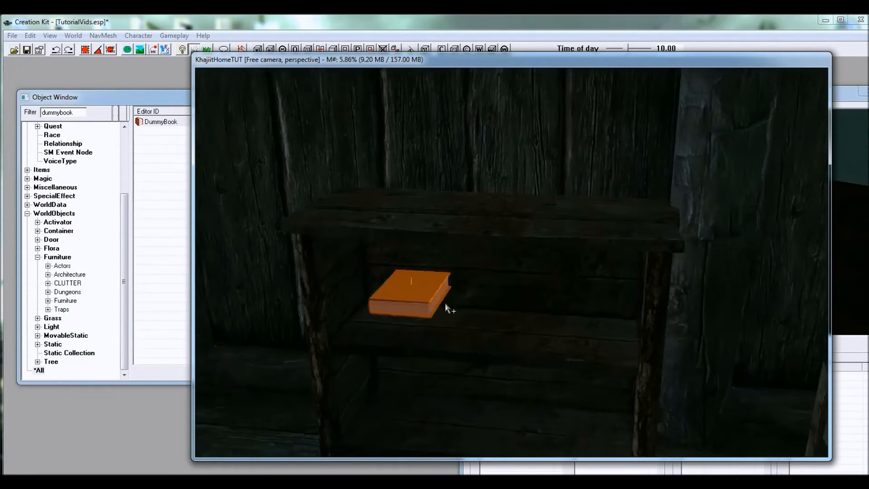
middle_click_drag(446, 304, 482, 267, "shift")
scroll(507, 270, "up", 5)
scroll(506, 265, "down", 5)
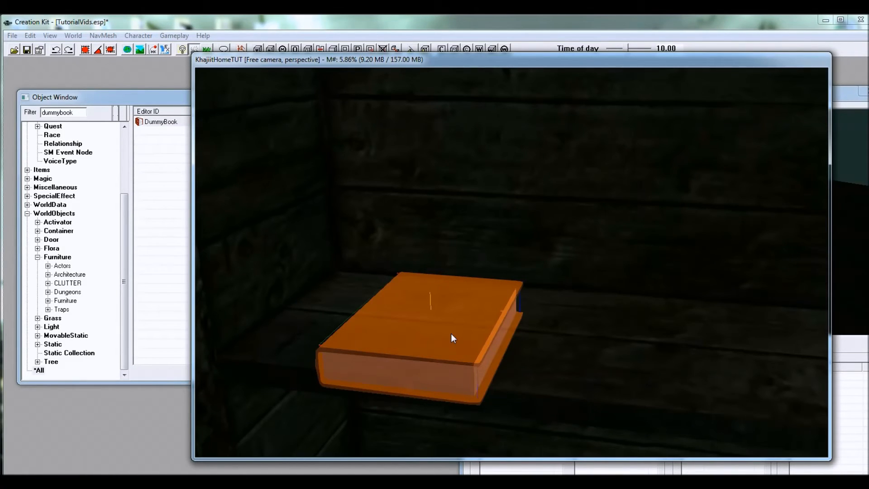
left_click_drag(452, 334, 391, 298)
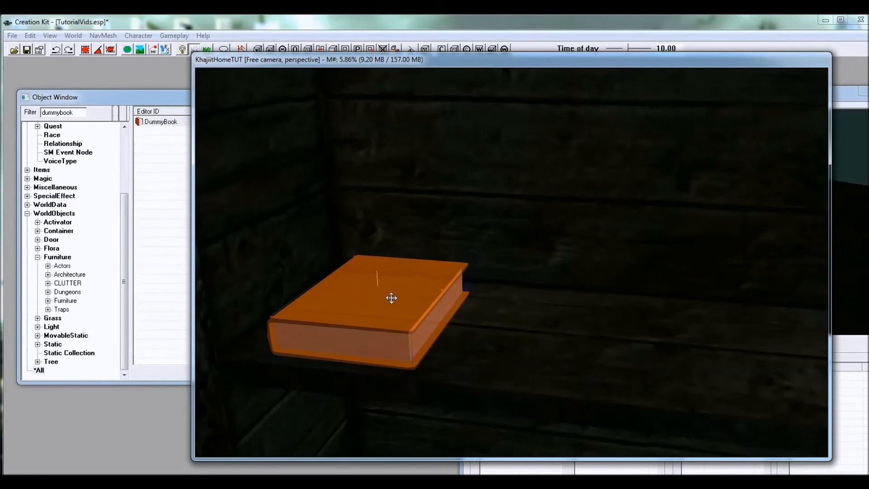
Step: Set the book's Leveled Item Base Object to LItemBook2All in its reference settings
double_click(387, 291)
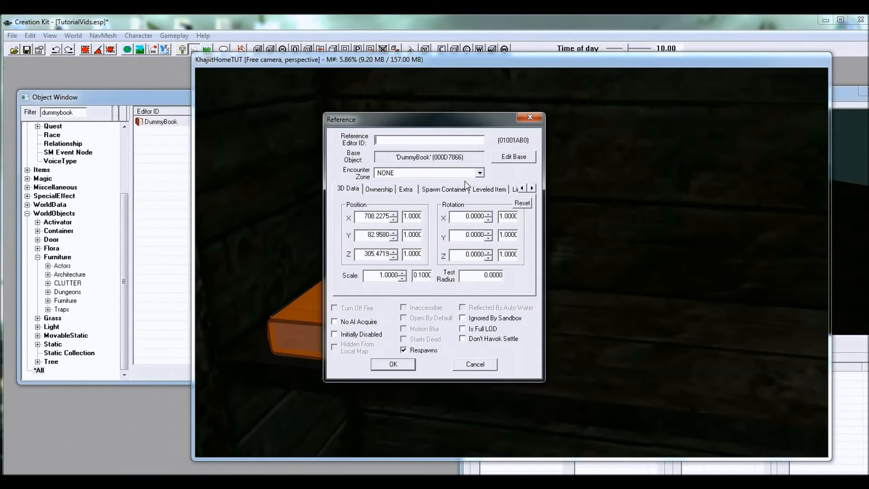
left_click(480, 189)
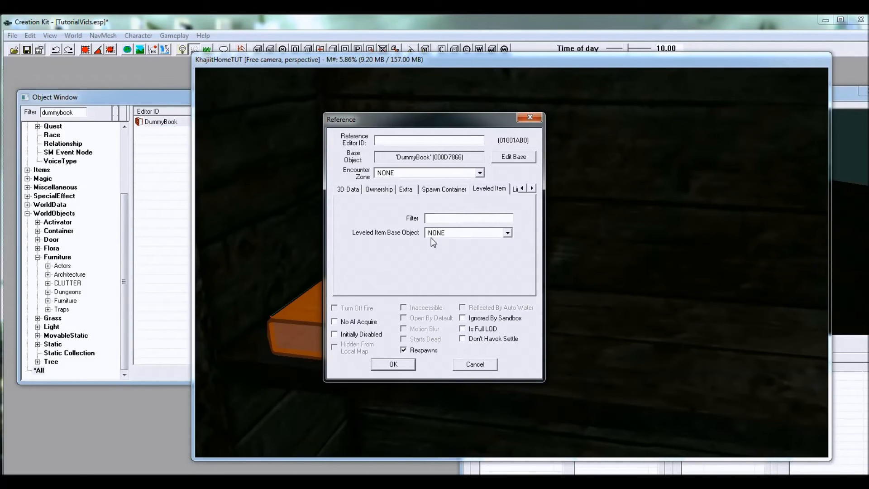
left_click(450, 236)
scroll(473, 266, "down", 3)
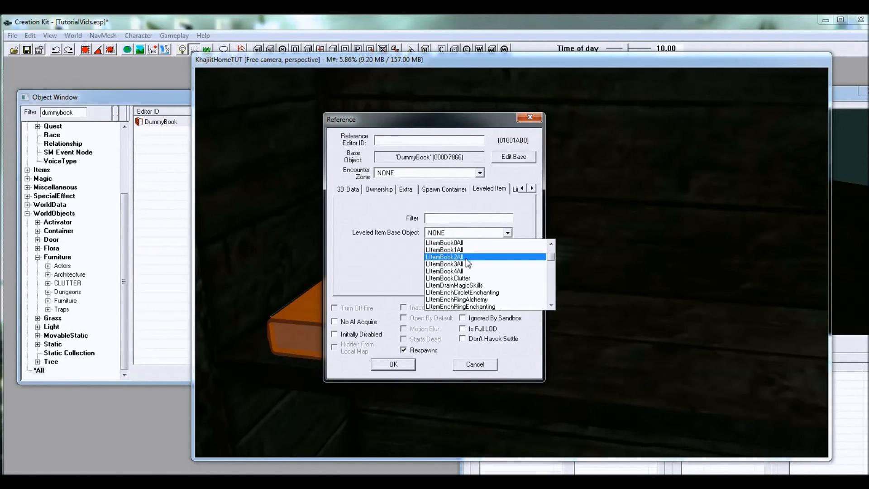
left_click(465, 257)
left_click(393, 363)
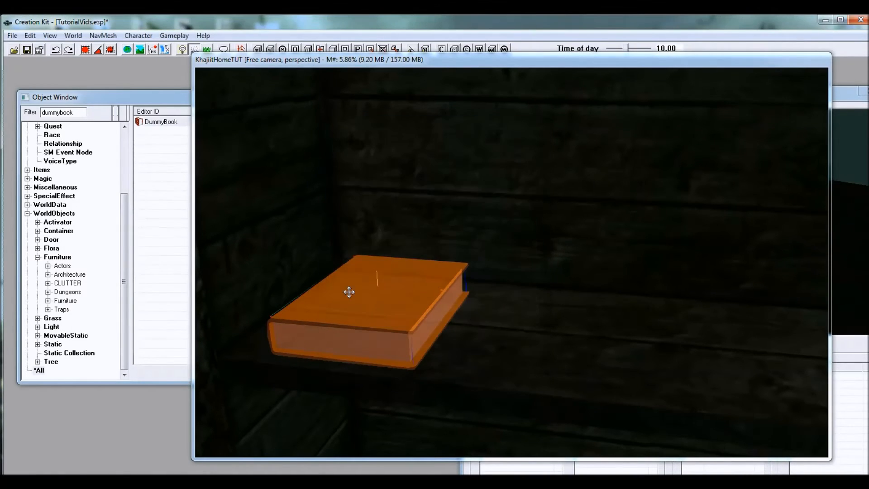
Step: Rotate the book upright with its spine facing outward and move it against the shelf's inner side wall
left_click(373, 316)
middle_click_drag(419, 316, 384, 295, "shift")
left_click_drag(379, 286, 382, 267)
key("z")
key("y")
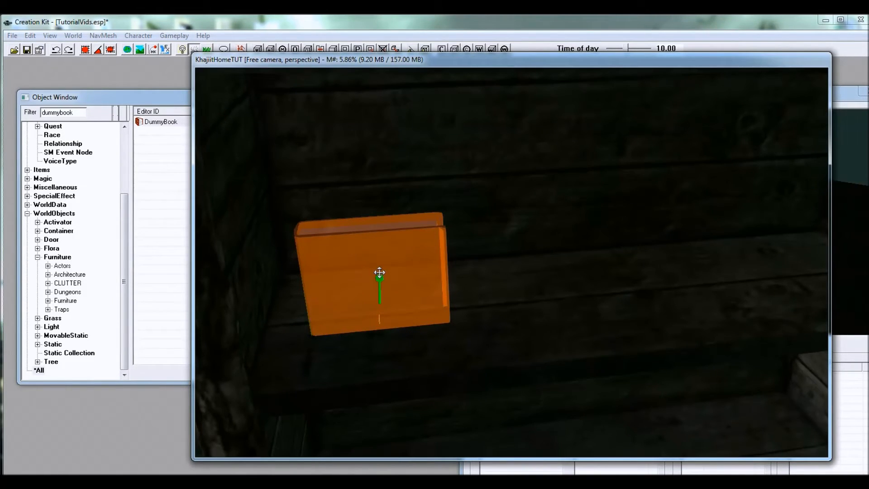
right_click_drag(380, 272, 373, 254)
key("z")
key("z")
left_click_drag(373, 254, 263, 139)
key("f")
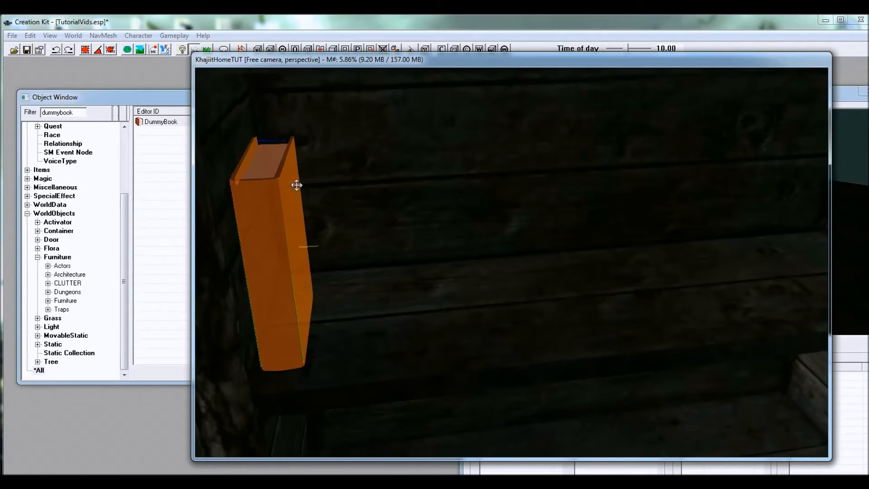
middle_click_drag(297, 186, 294, 200, "shift")
left_click_drag(294, 200, 392, 231)
Step: Duplicate the upright book along the shelf to form a row of four books
key("ctrl+d")
key("x")
key("ctrl+d")
key("ctrl+d")
Step: Change the third book's Leveled Item Base Object to LItemBook3All
double_click(374, 235)
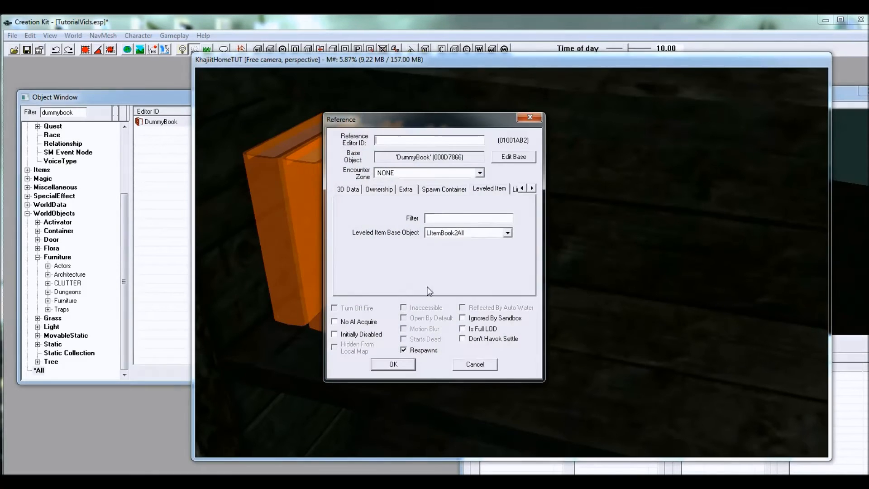
left_click(469, 232)
left_click(460, 250)
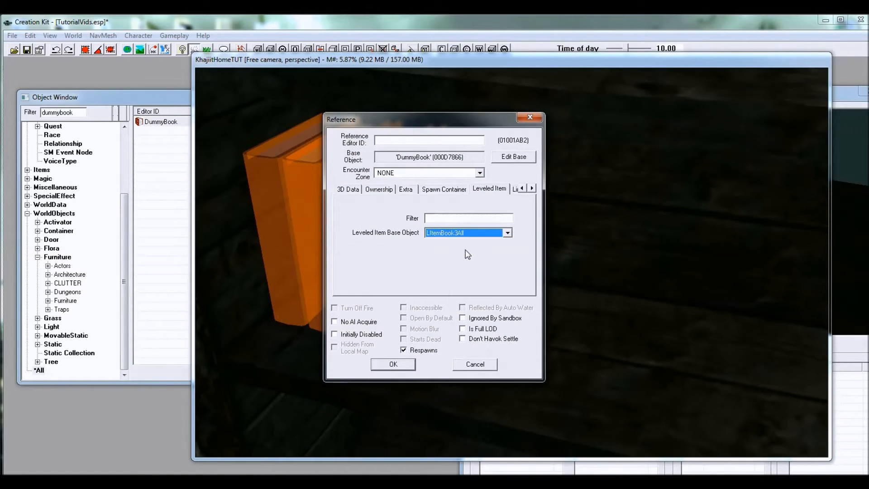
left_click(394, 369)
Step: Change the fourth book's Leveled Item Base Object to LItemBook1All
double_click(412, 241)
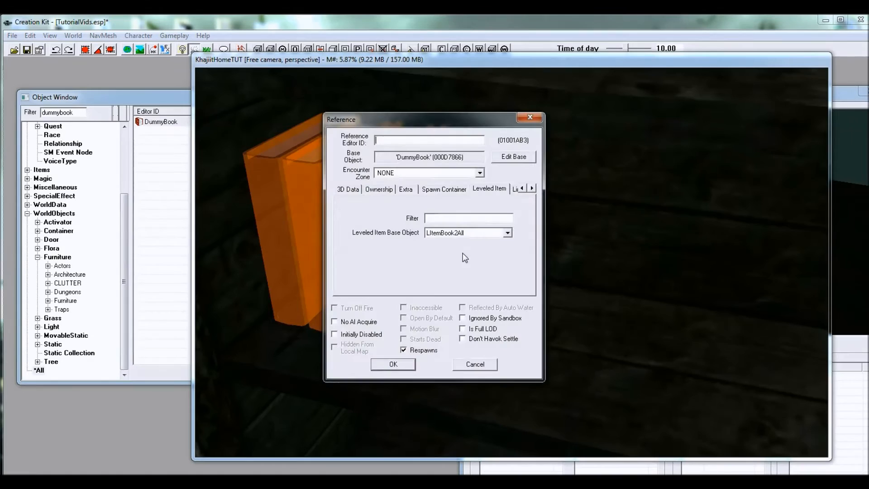
left_click(442, 234)
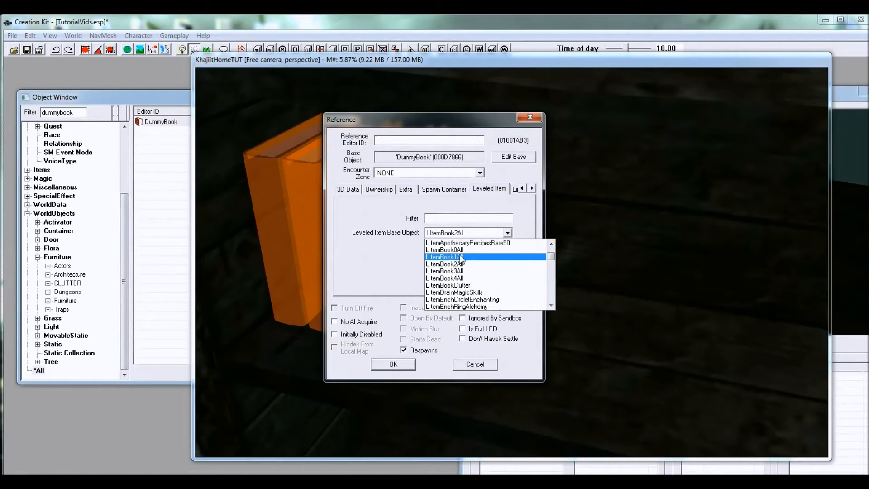
left_click(461, 257)
left_click(403, 366)
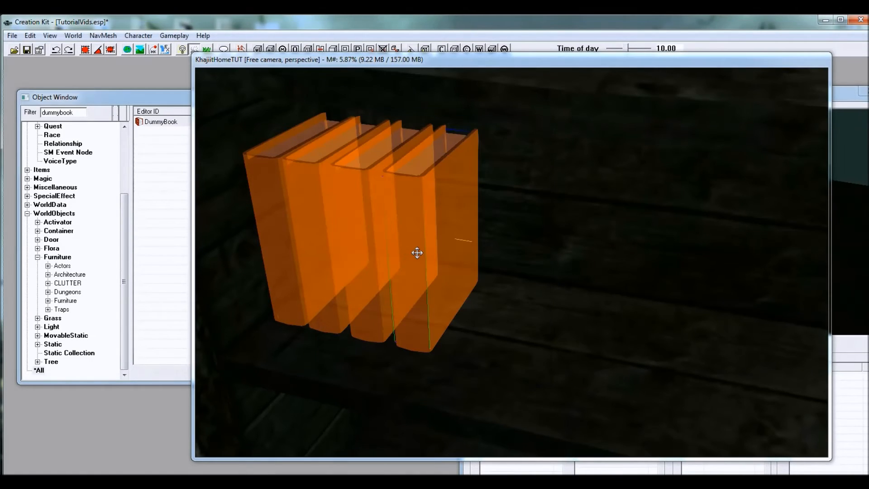
Step: Tilt the last book so it leans against the others in the row
scroll(418, 253, "down", 3)
middle_click_drag(417, 252, 482, 270, "shift")
scroll(475, 240, "up", 2)
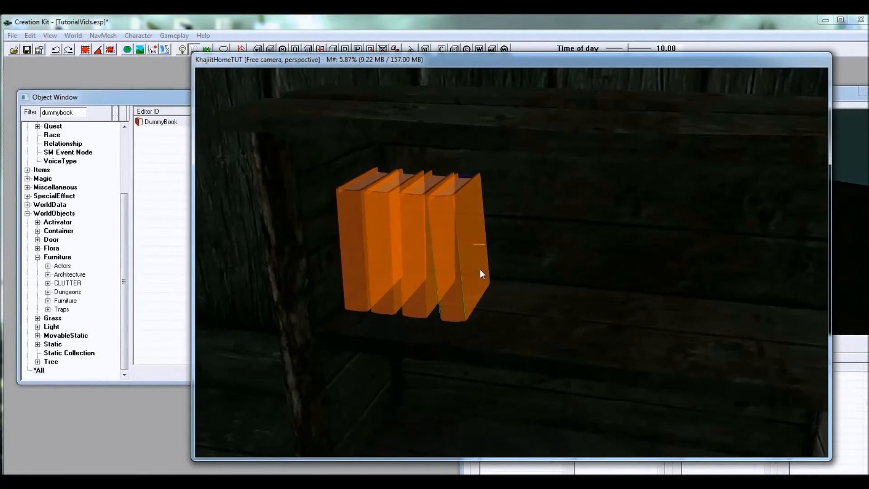
mouse_move(525, 299)
middle_mouse_down("shift")
mouse_move(507, 294)
mouse_move(538, 292)
middle_mouse_up("shift")
scroll(539, 292, "up", 4)
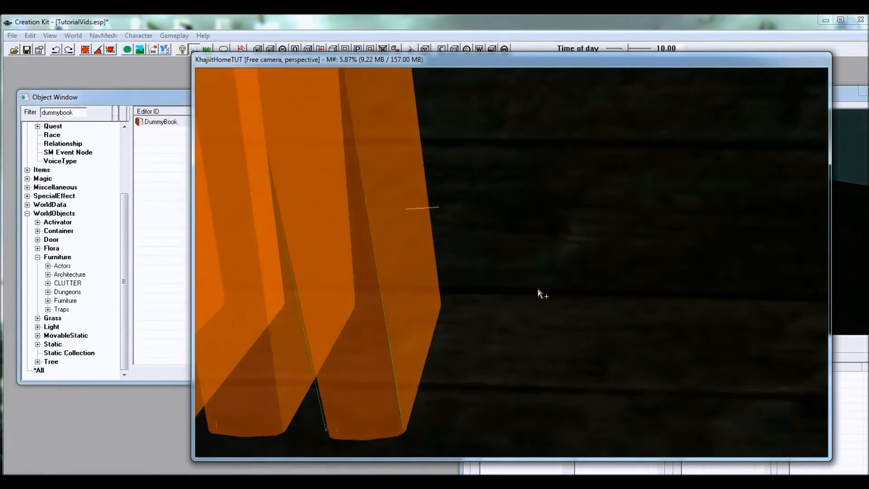
scroll(536, 292, "down", 5)
Step: Filter the objects by "oreiron" and add an OreIron piece to the shelf beside the books
left_click_drag(77, 112, 20, 110)
left_click_drag(181, 103, 188, 101)
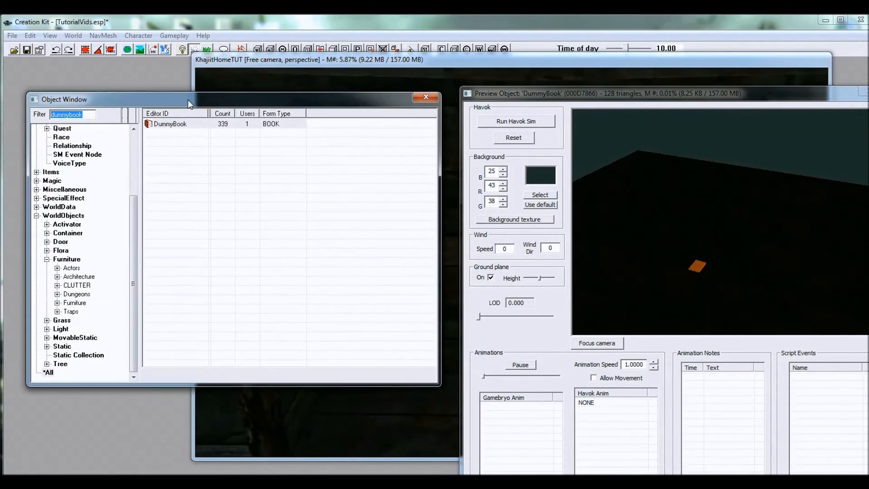
type("iron")
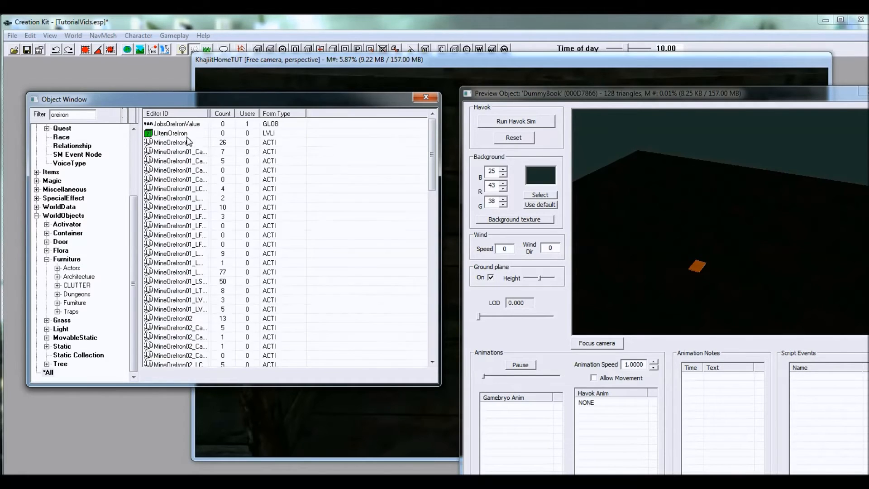
left_click(171, 142)
scroll(217, 226, "down", 15)
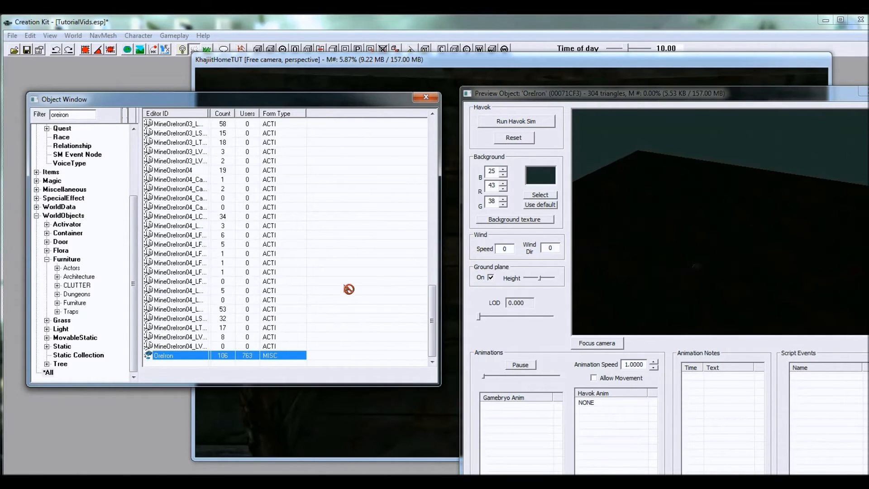
left_click_drag(348, 289, 458, 265)
Step: Rotate and settle the iron ore on the shelf board as a bookend against the leaning book
right_click_drag(446, 238, 447, 240)
key("z")
left_click_drag(447, 245, 446, 209)
key("z")
key("shift")
key("shift")
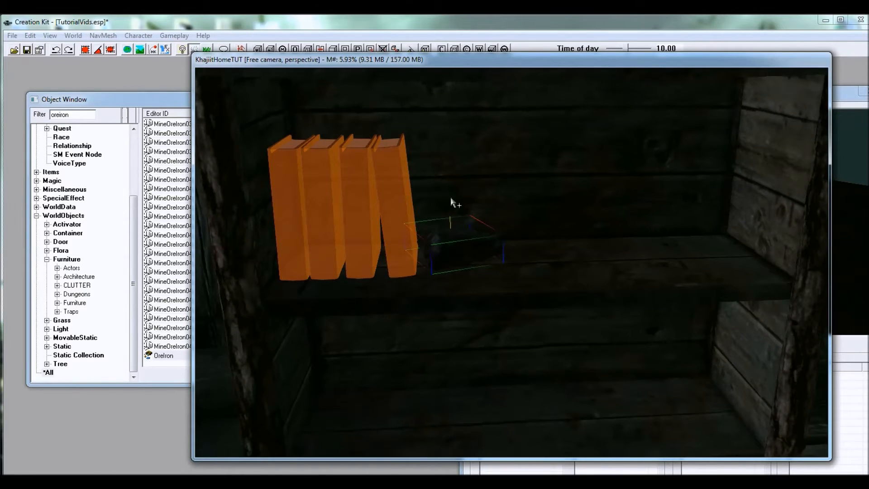
Step: Inspect the books and iron ore on the shelf from several angles
key("shift")
scroll(362, 238, "down", 5)
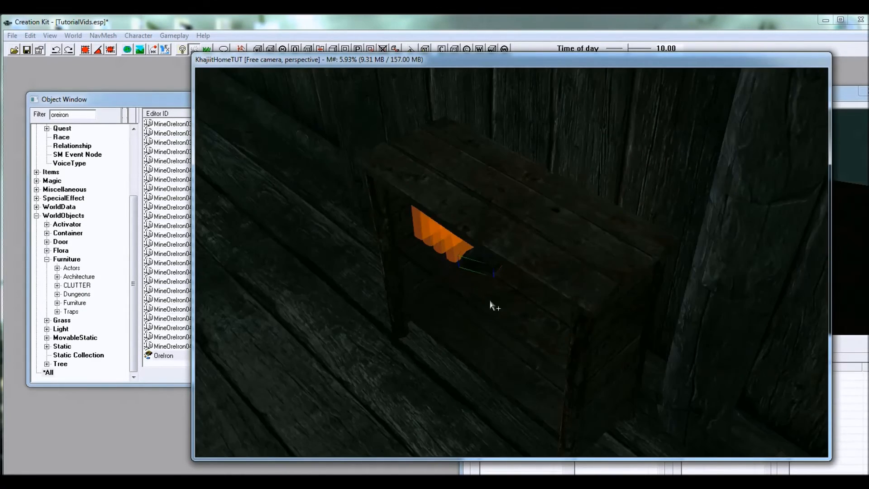
key("shift")
scroll(561, 279, "up", 5)
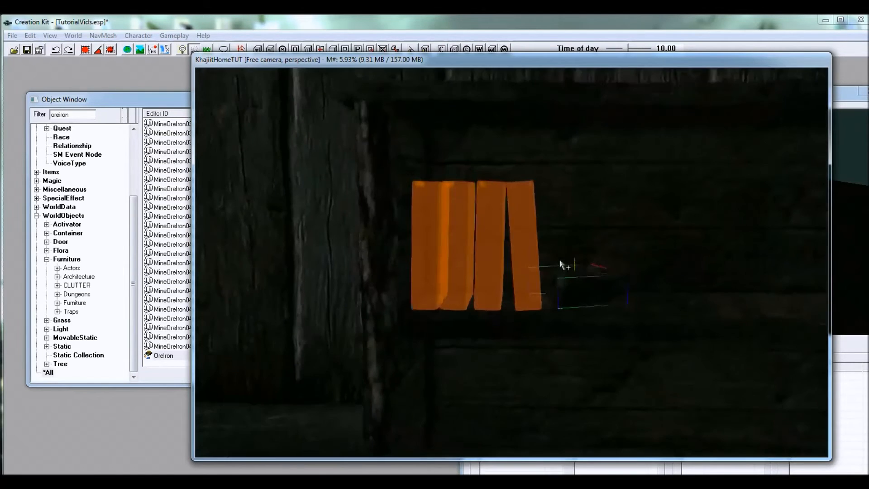
scroll(538, 282, "up", 2)
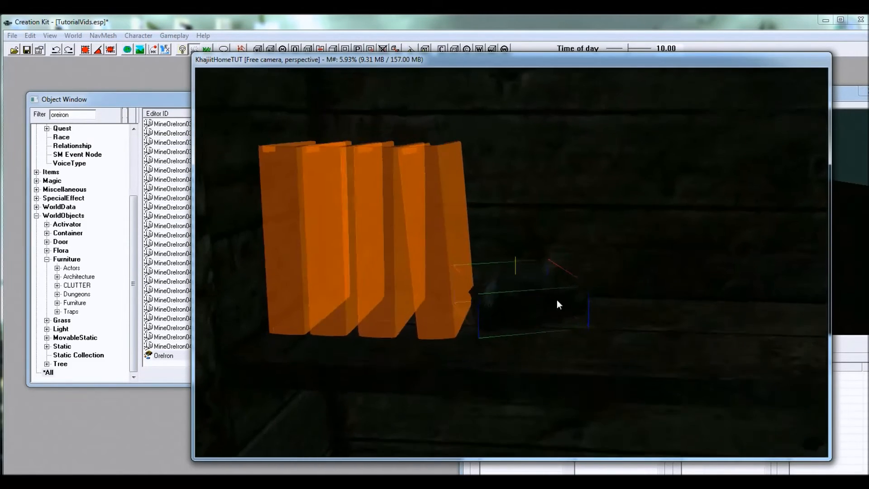
middle_click_drag(556, 301, 564, 298)
key("shift")
scroll(530, 242, "down", 5)
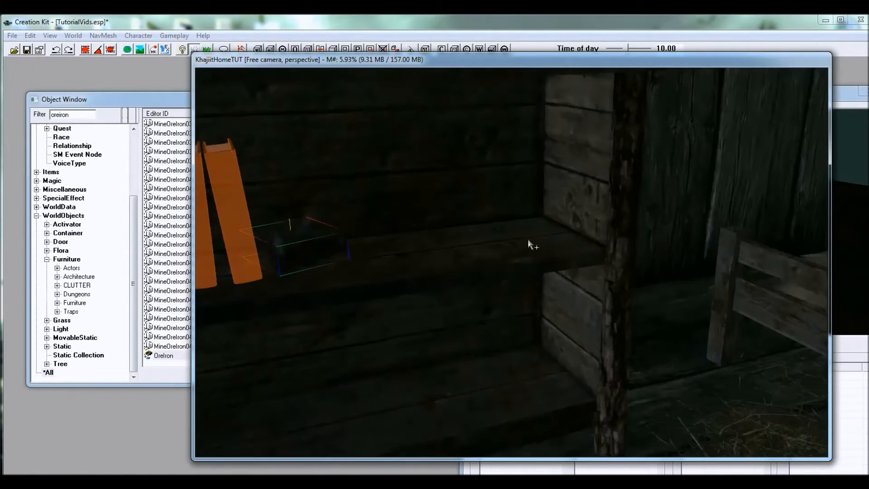
middle_click_drag(491, 299, 532, 285, "shift")
middle_click_drag(632, 277, 577, 260, "shift")
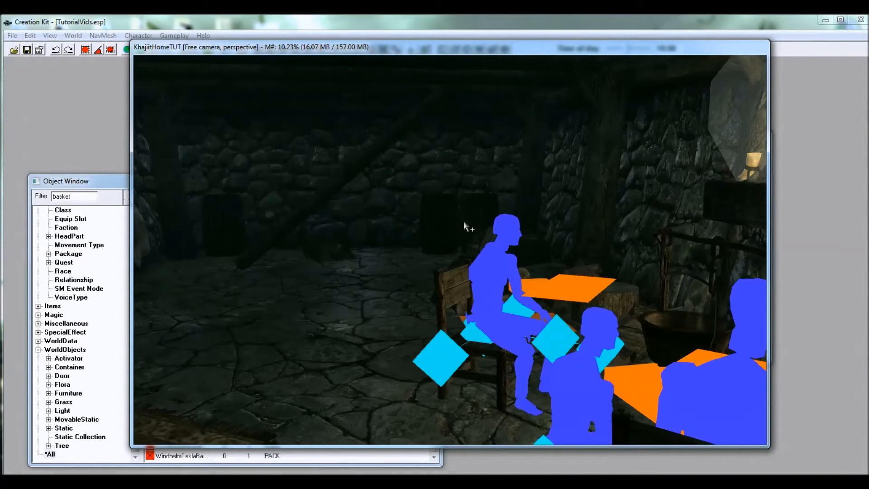
Step: Review the furnished main room, its seating, tables and fireplace, from inside and outside the house
left_click(438, 222)
mouse_move(416, 248)
middle_mouse_down("shift")
mouse_move(408, 261)
mouse_move(482, 252)
mouse_move(415, 271)
mouse_move(491, 278)
middle_mouse_up("shift")
middle_click_drag(579, 232, 472, 168, "shift")
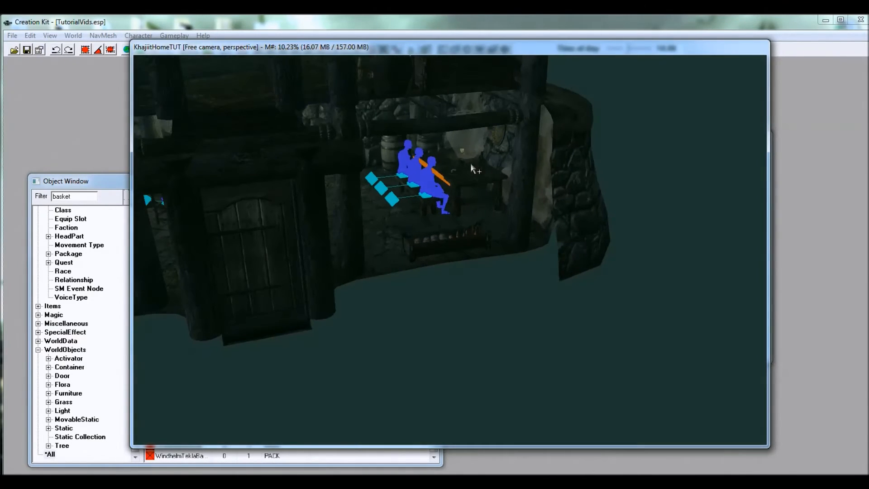
middle_click_drag(404, 154, 432, 214, "shift")
mouse_move(490, 228)
middle_mouse_down("shift")
mouse_move(561, 235)
mouse_move(483, 204)
mouse_move(498, 233)
mouse_move(509, 234)
mouse_move(504, 196)
mouse_move(493, 214)
mouse_move(512, 240)
mouse_move(504, 266)
mouse_move(524, 260)
mouse_move(496, 231)
mouse_move(441, 253)
middle_mouse_up("shift")
left_click(508, 231)
scroll(441, 252, "down", 4)
left_click(306, 261)
middle_click_drag(376, 263, 447, 194, "shift")
Step: Examine the interior's window and wooden plank surfaces up close
scroll(530, 243, "up", 6)
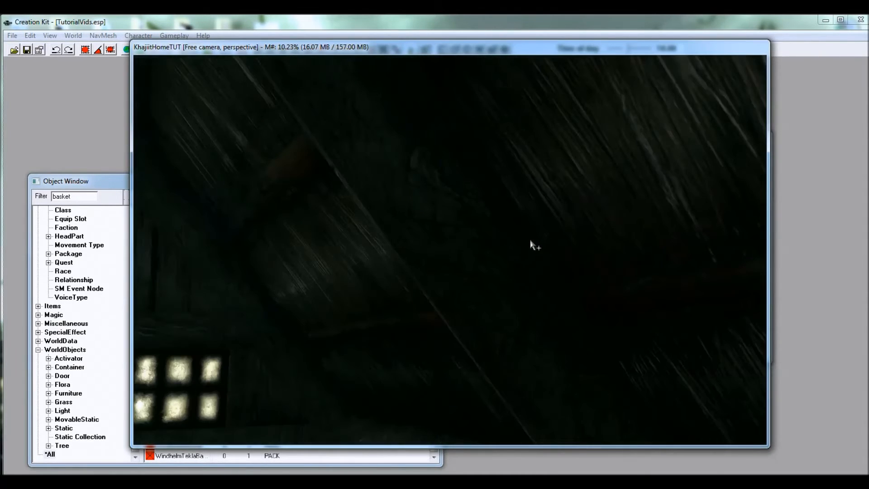
middle_click_drag(466, 253, 462, 202, "shift")
scroll(478, 255, "down", 4)
scroll(462, 203, "down", 5)
scroll(462, 206, "up", 5)
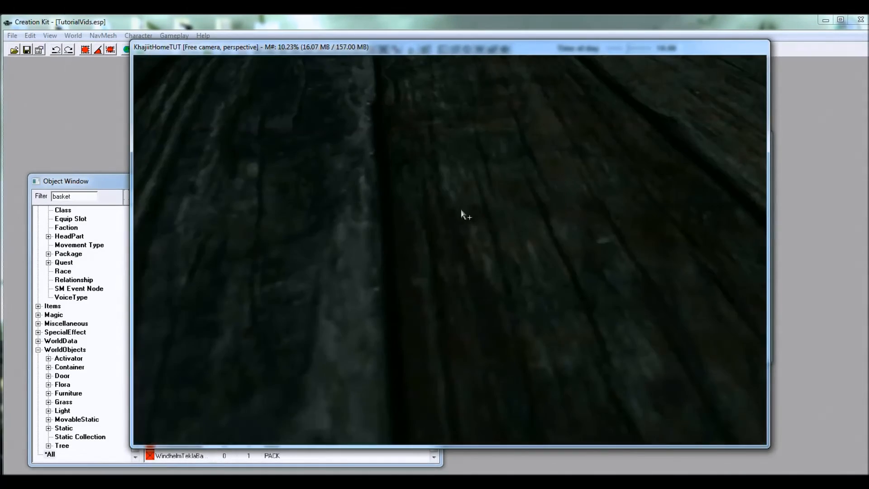
scroll(458, 262, "down", 5)
middle_click_drag(446, 262, 490, 187, "shift")
middle_click_drag(487, 237, 474, 261, "shift")
scroll(615, 250, "down", 5)
scroll(510, 255, "up", 5)
scroll(488, 270, "down", 5)
scroll(486, 257, "up", 8)
Step: Examine the dining table's plates, food, bottles and candle, and the wall decorations behind it
left_click(383, 202)
middle_click_drag(385, 203, 452, 270, "shift")
left_click(609, 215)
scroll(597, 231, "down", 4)
left_click(560, 245)
scroll(452, 270, "up", 4)
scroll(454, 269, "down", 1)
left_click(402, 255)
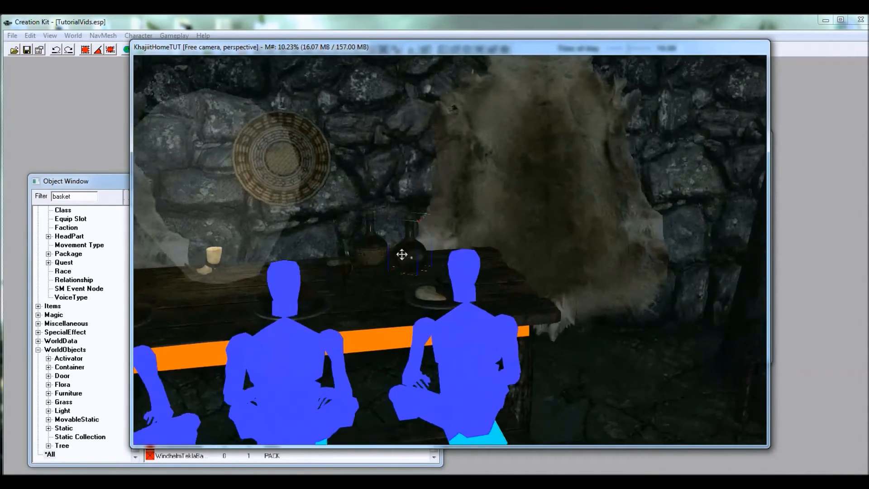
middle_click_drag(366, 252, 414, 290, "shift")
middle_click_drag(414, 290, 505, 266)
scroll(551, 269, "up", 4)
middle_click_drag(462, 239, 531, 284)
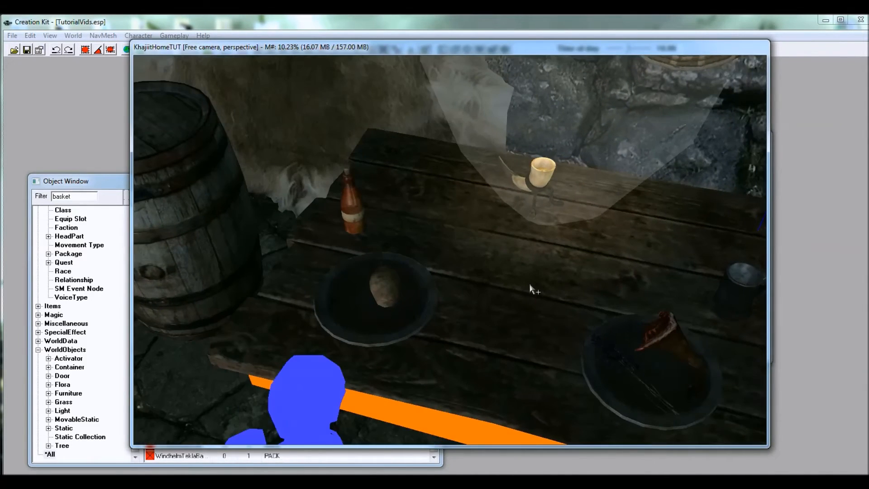
left_click(613, 359)
left_click(684, 351)
left_click(620, 359)
middle_click_drag(621, 359, 500, 258, "shift")
Step: Examine the farmhouse entrance door and view its teleport settings without changing them
scroll(605, 319, "down", 4)
scroll(494, 303, "up", 3)
scroll(493, 303, "up", 3)
scroll(571, 258, "up", 3)
scroll(453, 234, "down", 3)
left_click(454, 234)
scroll(500, 261, "up", 3)
left_click(507, 256)
scroll(485, 273, "down", 4)
scroll(461, 273, "up", 3)
scroll(504, 255, "up", 3)
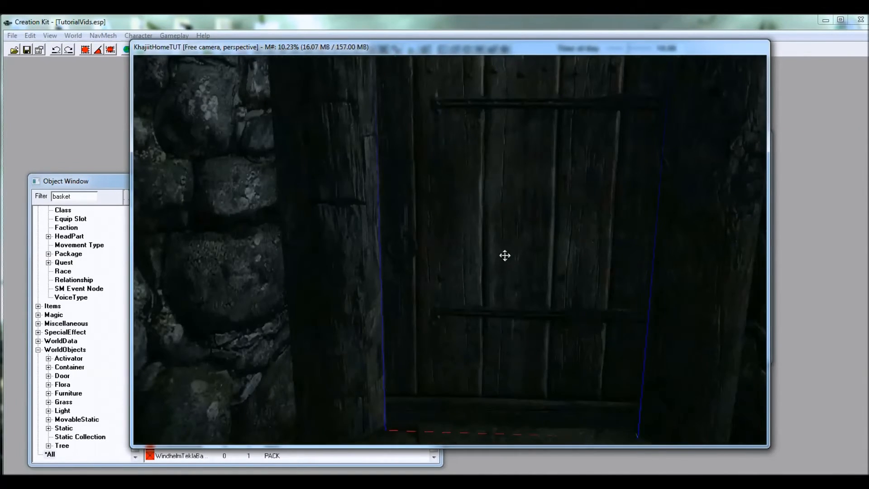
double_click(500, 226)
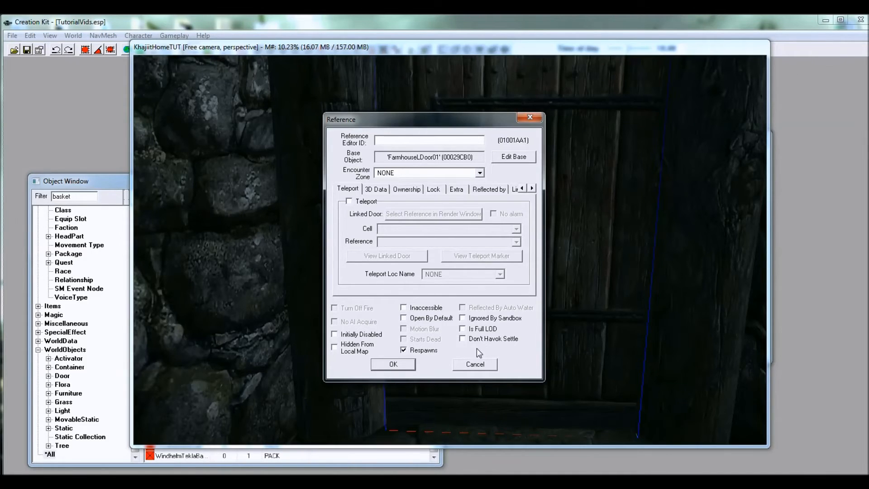
left_click(476, 364)
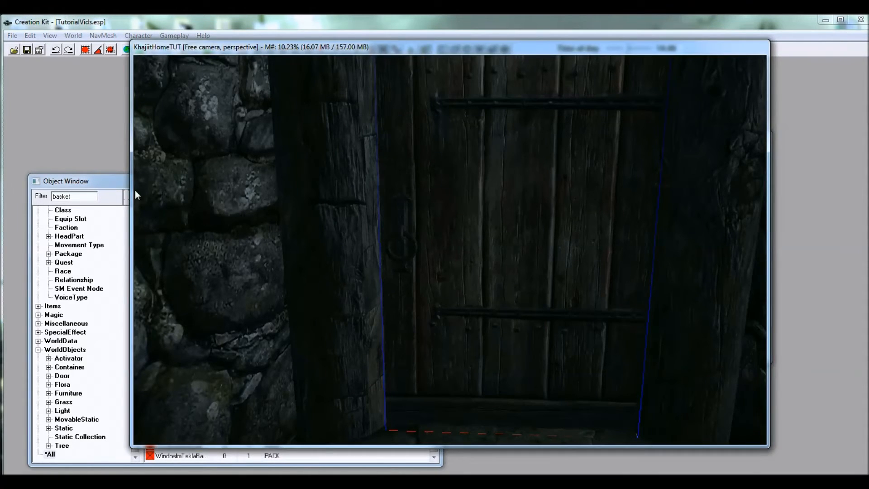
Step: Load the BattleBornFarmExterior cell of the Tamriel world space into the render view
left_click_drag(359, 44, 291, 30)
left_click_drag(706, 143, 800, 177)
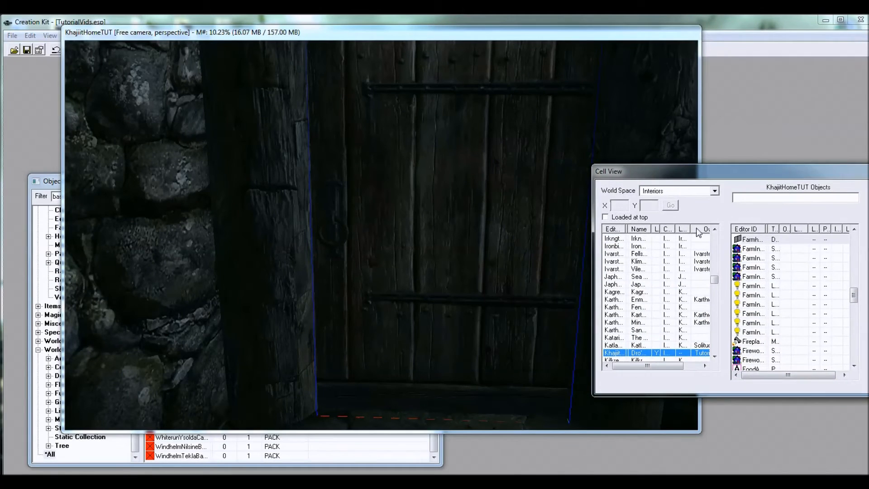
left_click(672, 193)
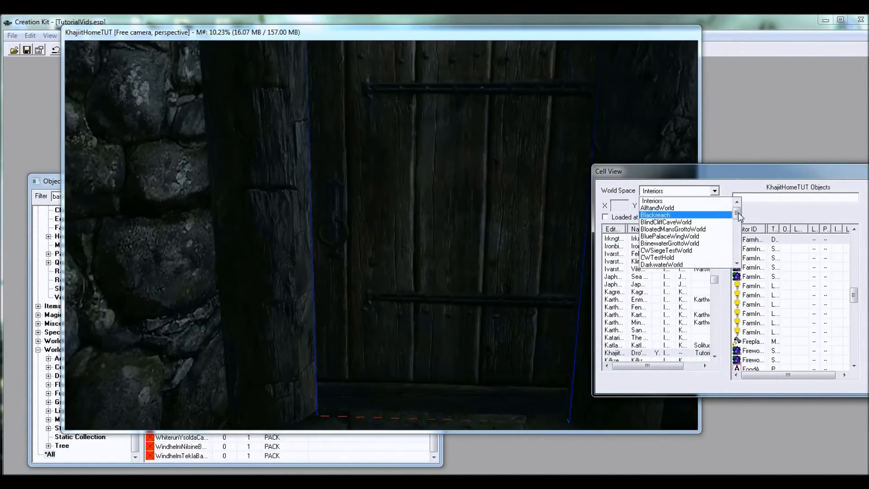
left_click_drag(738, 213, 738, 259)
left_click(670, 238)
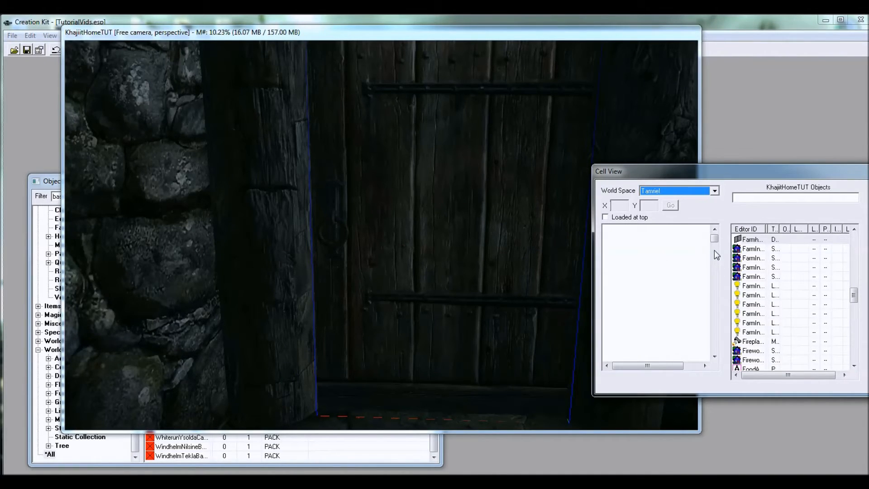
left_click(622, 257)
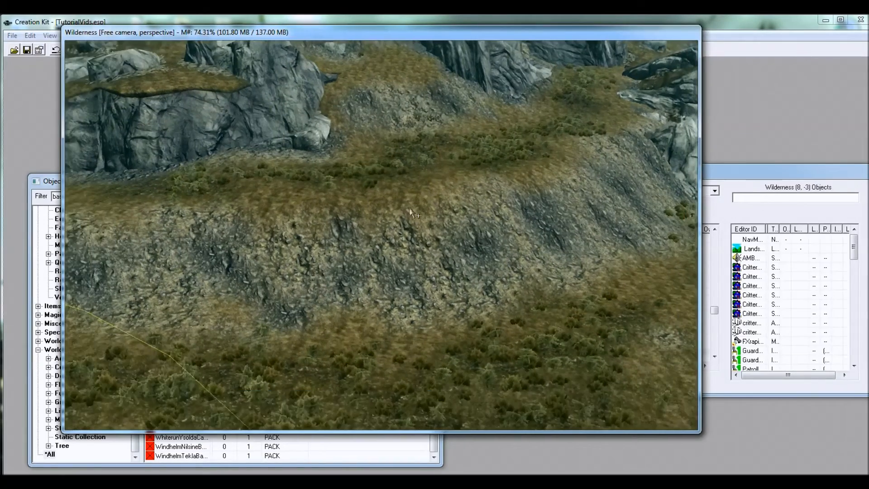
Step: Bring the Object Window forward over the landscape view and set it to list objects from all categories
left_click(68, 181)
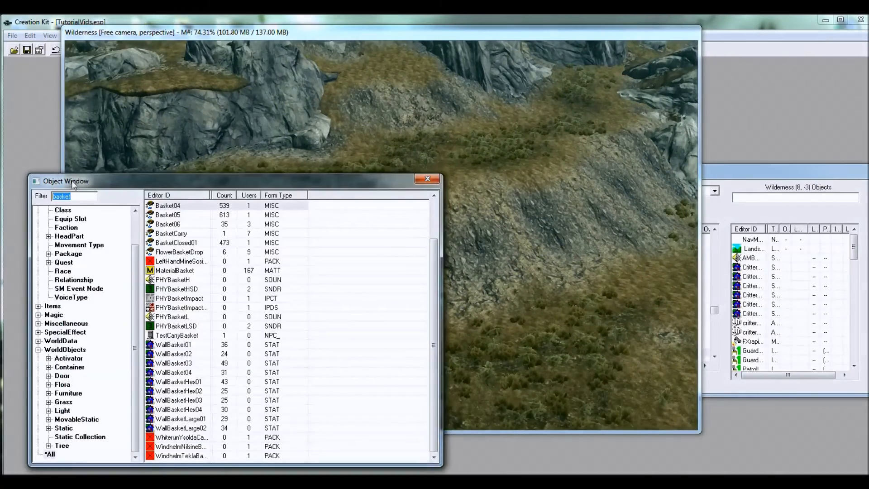
left_click_drag(69, 182, 88, 113)
left_click_drag(328, 117, 335, 101)
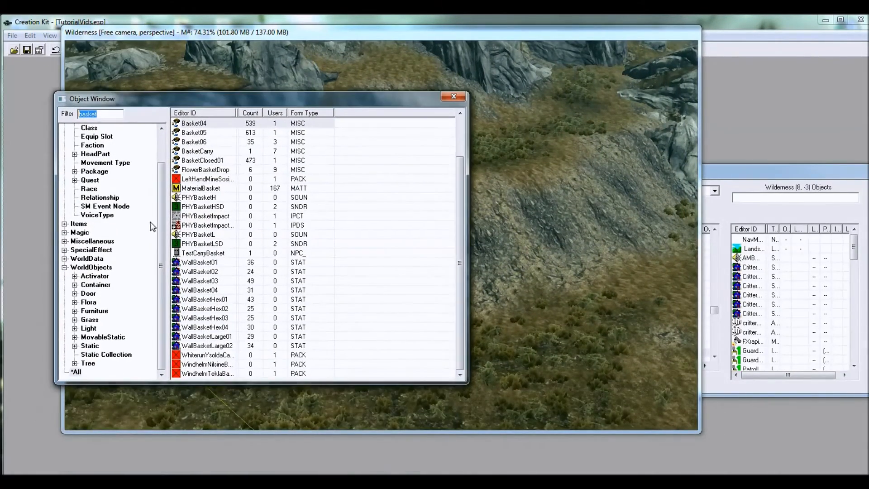
left_click(77, 371)
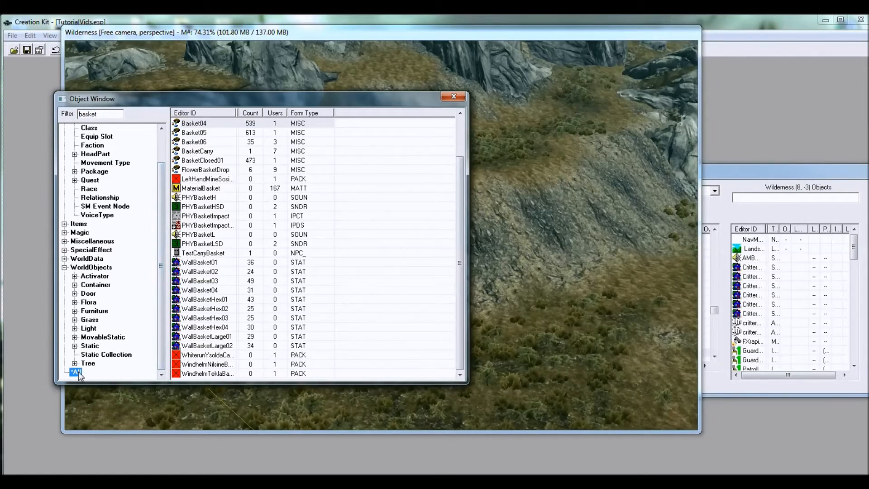
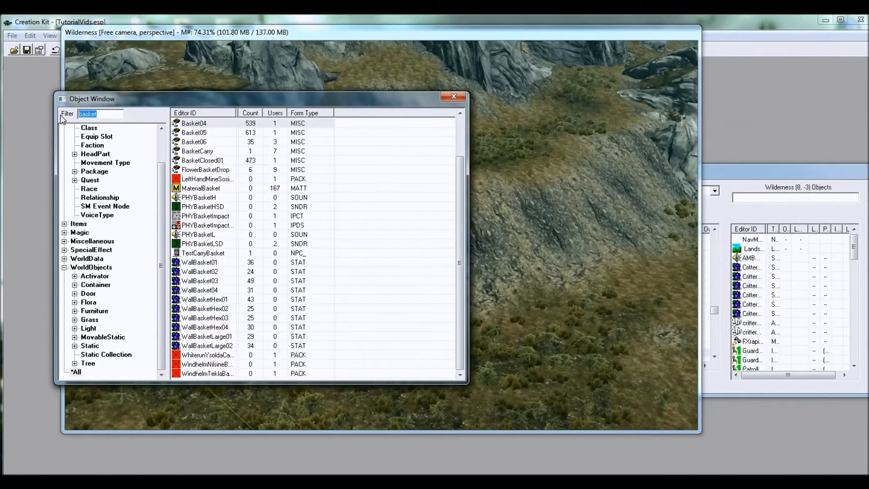
Step: Filter the object list by "farmhouse", limit it to statics and preview the Farmhouse03 model
type("farmhou")
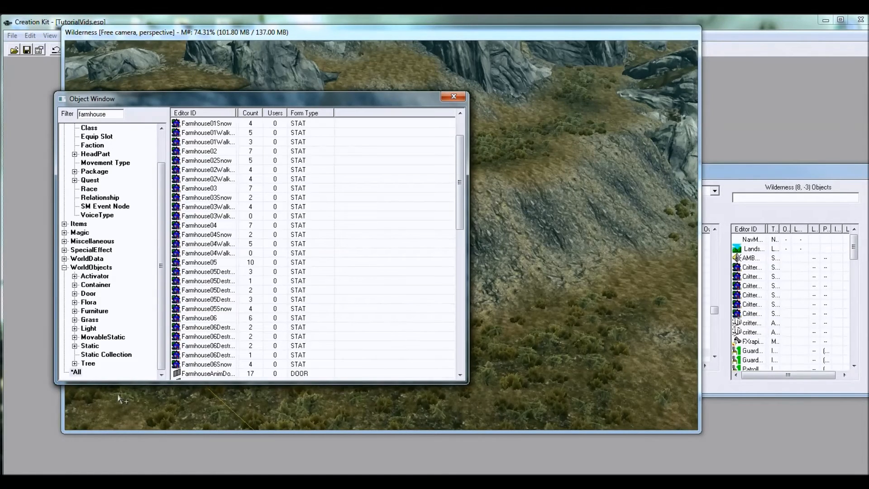
left_click(90, 346)
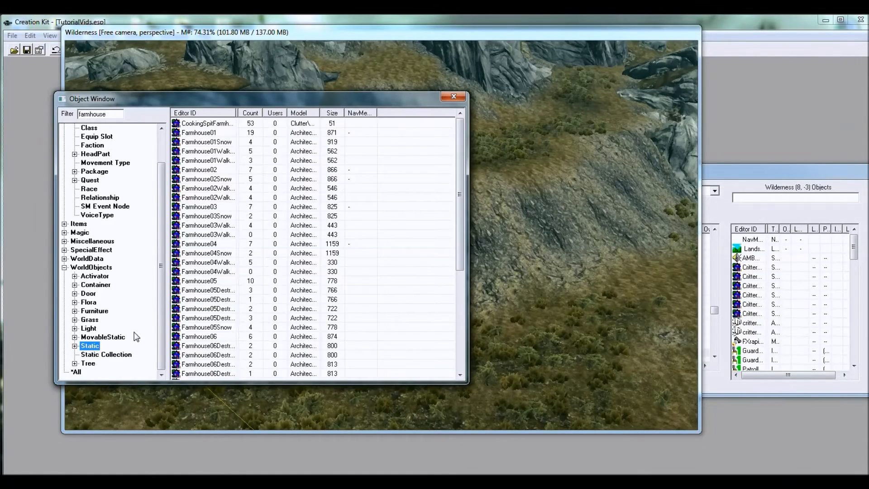
right_click(226, 209)
left_click(256, 264)
left_click_drag(590, 227, 569, 257)
scroll(576, 247, "up", 4)
scroll(576, 247, "down", 6)
scroll(600, 267, "up", 3)
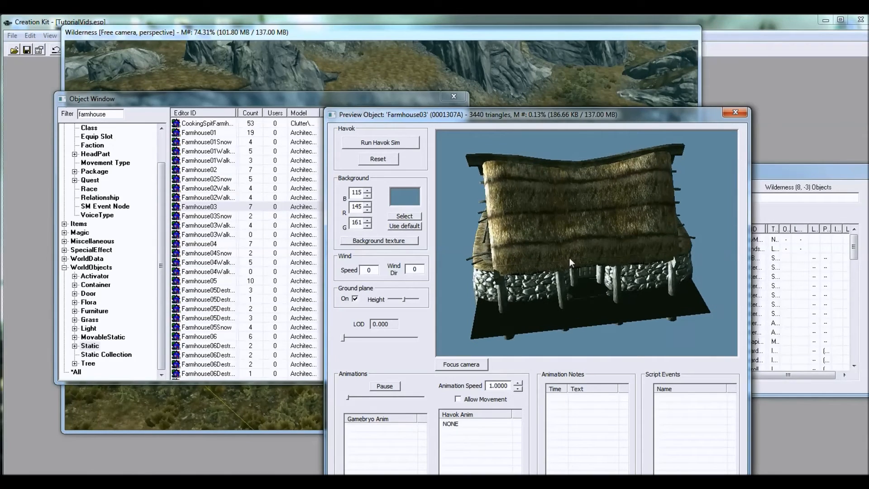
Step: Preview the Farmhouse02 and Farmhouse01 models, turning Farmhouse01 to inspect its front
left_click(208, 172)
left_click(213, 135)
left_click_drag(562, 283, 517, 258)
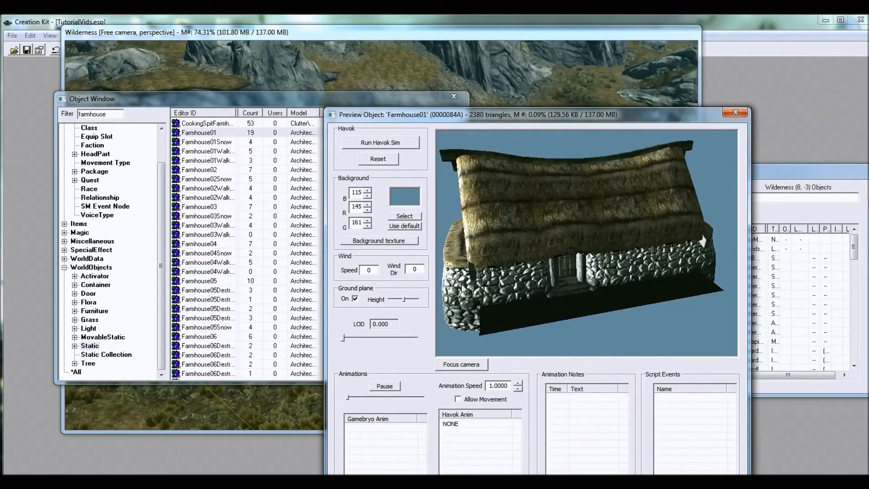
left_click_drag(671, 251, 651, 240)
Step: Place Farmhouse01 on the grassy ground in the landscape and rotate it until its front entrance faces the viewer
left_click(178, 136)
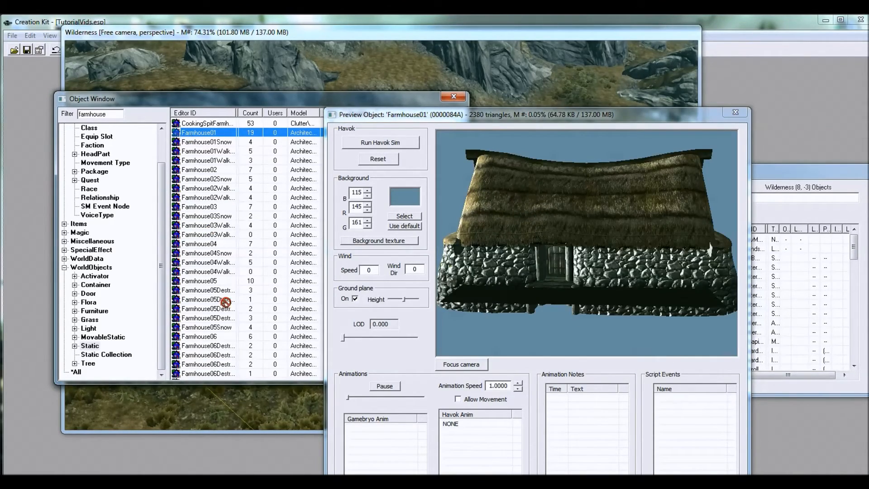
left_click_drag(281, 407, 279, 402)
middle_click_drag(426, 309, 466, 246, "shift")
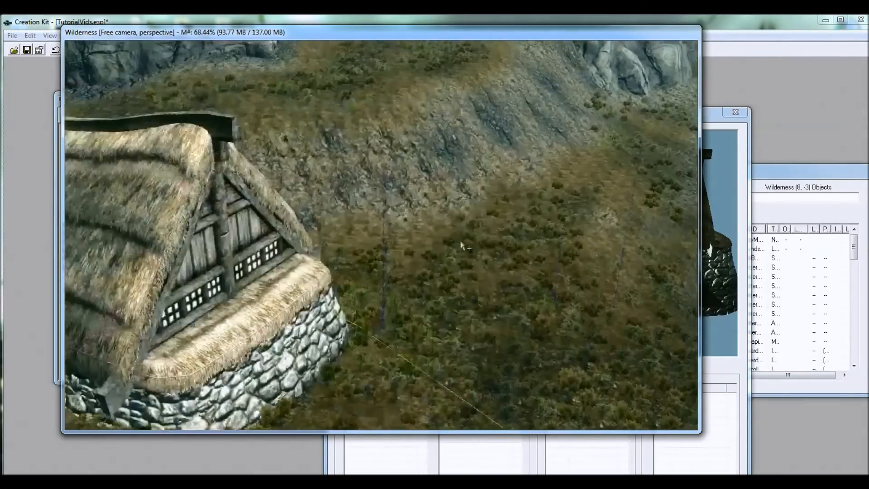
right_click_drag(203, 254, 290, 206)
right_click_drag(234, 234, 277, 234)
left_click_drag(392, 200, 479, 284)
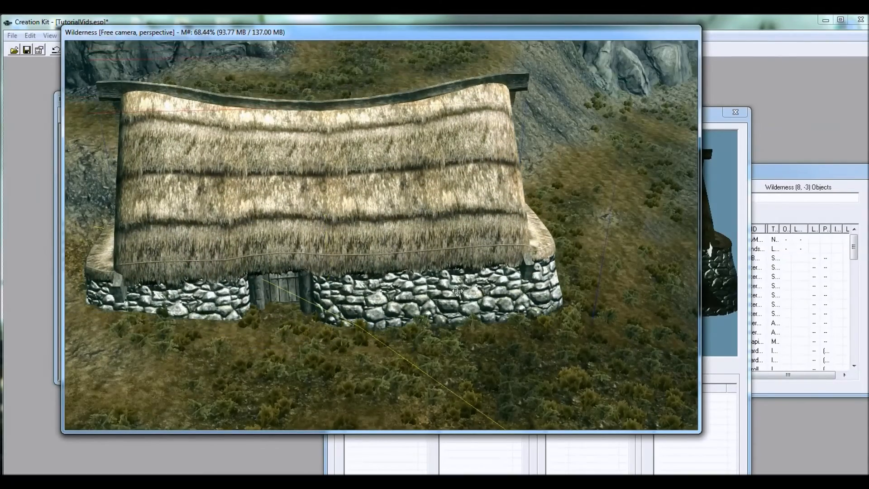
middle_click_drag(449, 277, 423, 294, "shift")
mouse_move(429, 265)
right_mouse_down()
mouse_move(457, 265)
mouse_move(425, 264)
right_mouse_up()
left_click_drag(426, 264, 381, 259)
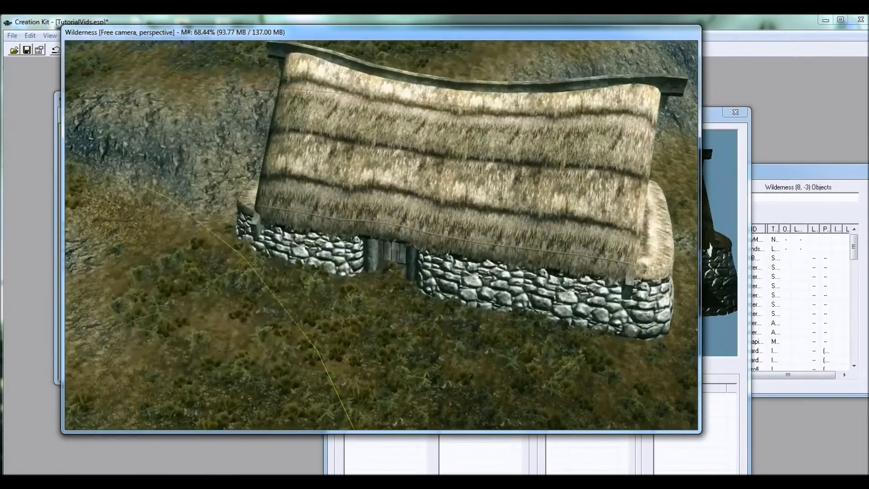
Step: Examine the placed farmhouse from several sides, the neighbouring Battle-Born farm and the farmhouse's front entrance up close
right_click_drag(446, 233, 445, 222)
left_click_drag(521, 243, 528, 224)
middle_click_drag(496, 240, 381, 227, "shift")
middle_click_drag(400, 259, 541, 291, "shift")
middle_click_drag(400, 266, 366, 257, "shift")
middle_click_drag(481, 240, 406, 265)
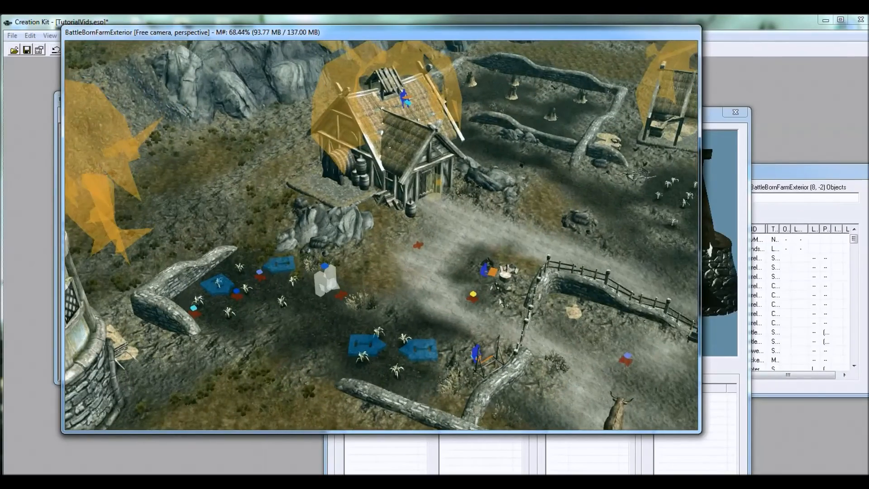
middle_click_drag(461, 271, 455, 280, "shift")
middle_click_drag(411, 302, 491, 266)
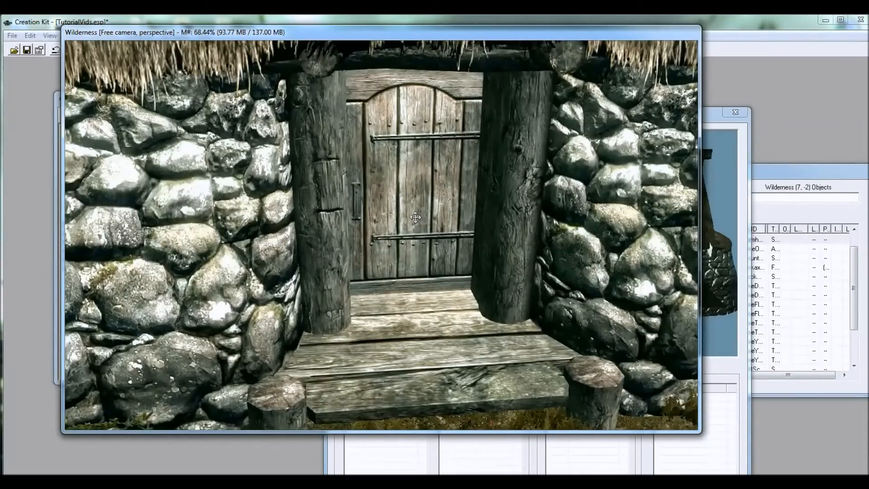
scroll(415, 217, "down", 5)
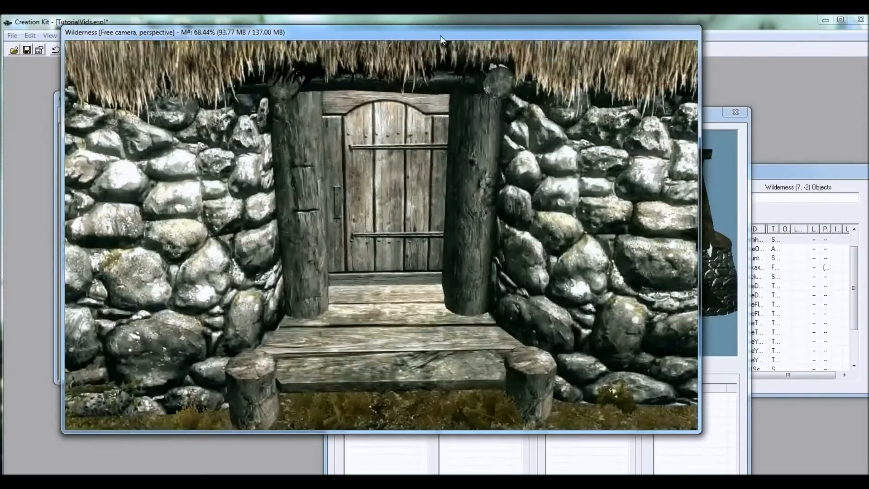
Step: List the farmhouse doors in the Object Window and preview FarmhouseDoor01 and FarmhouseLDoor01
left_click_drag(441, 38, 605, 61)
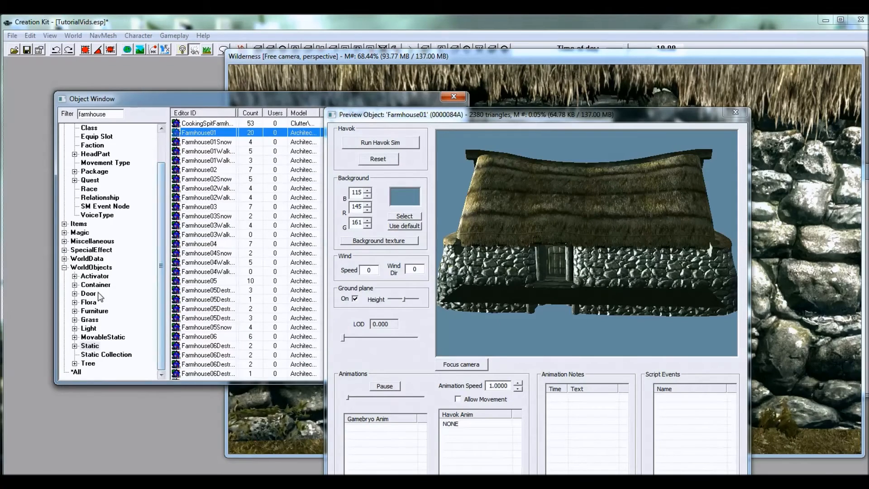
left_click(89, 294)
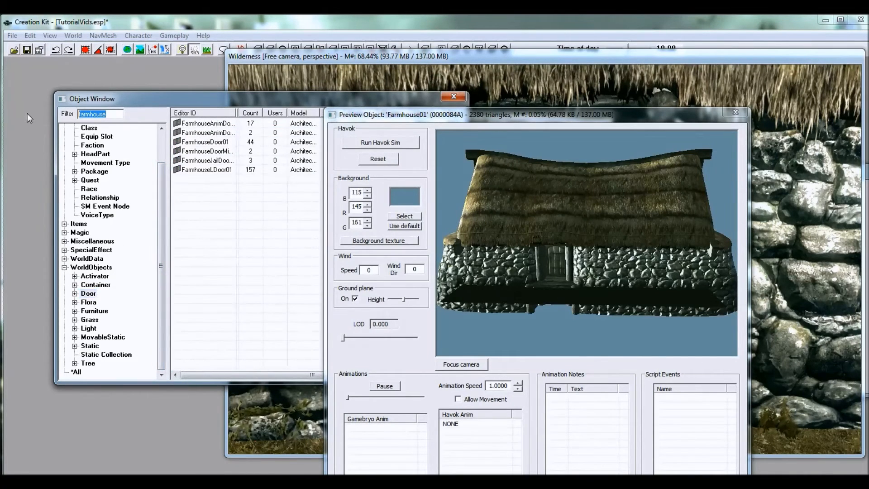
left_click(219, 142)
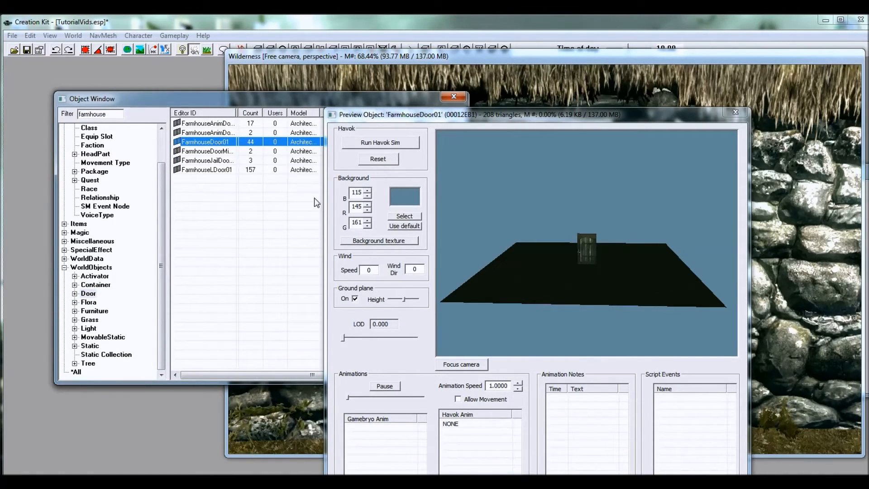
left_click(210, 174)
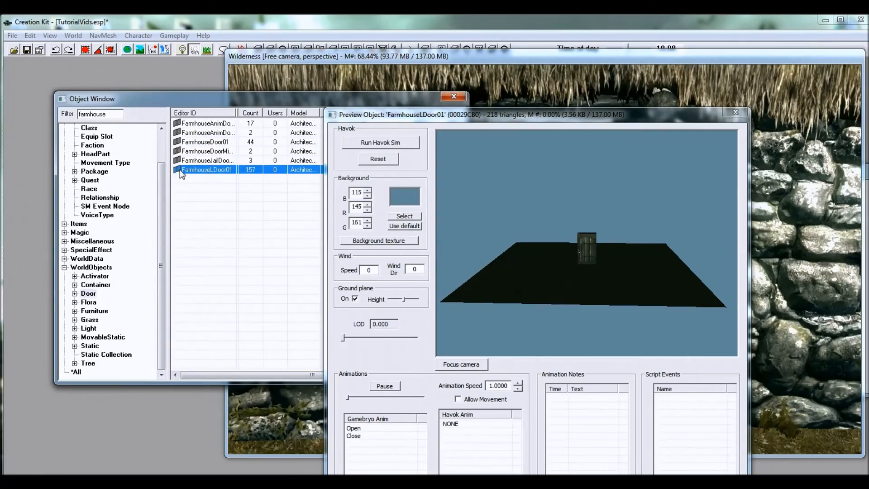
Step: Place a FarmhouseLDoor01 door at the farmhouse entrance and fit it into the frame between the wooden posts
left_click_drag(311, 435, 313, 436)
left_click_drag(516, 285, 489, 266)
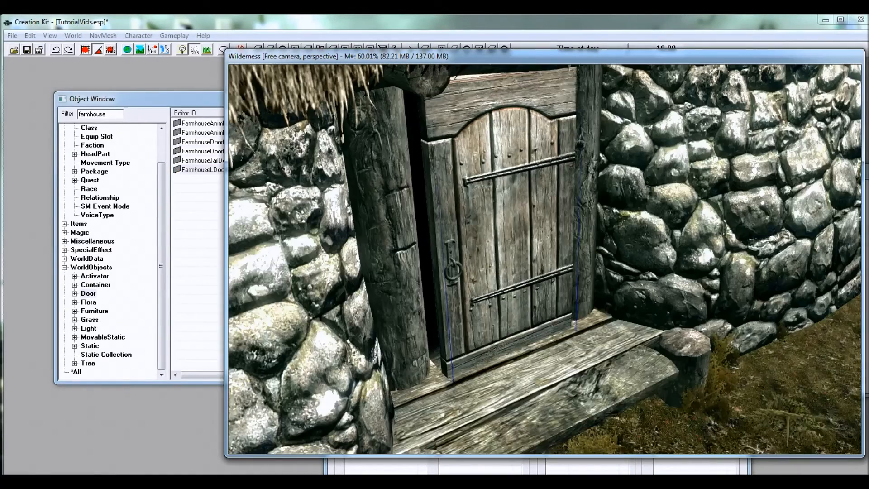
middle_click_drag(490, 267, 470, 262, "shift")
scroll(470, 263, "up", 3)
left_click_drag(492, 264, 496, 249)
middle_click_drag(496, 249, 475, 260, "shift")
scroll(475, 260, "up", 2)
mouse_move(480, 258)
left_mouse_down()
mouse_move(511, 244)
mouse_move(485, 253)
left_mouse_up()
middle_click_drag(485, 253, 543, 246, "shift")
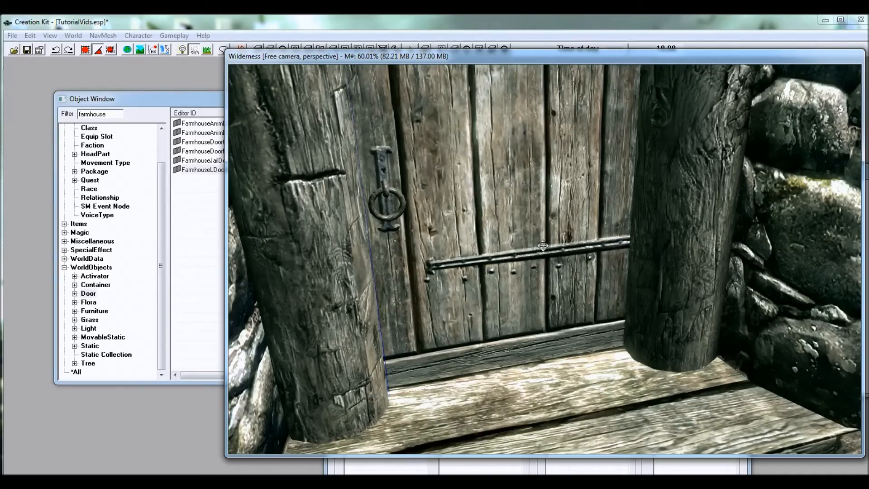
middle_click_drag(541, 276, 511, 246, "shift")
scroll(510, 256, "down", 3)
scroll(511, 246, "down", 8)
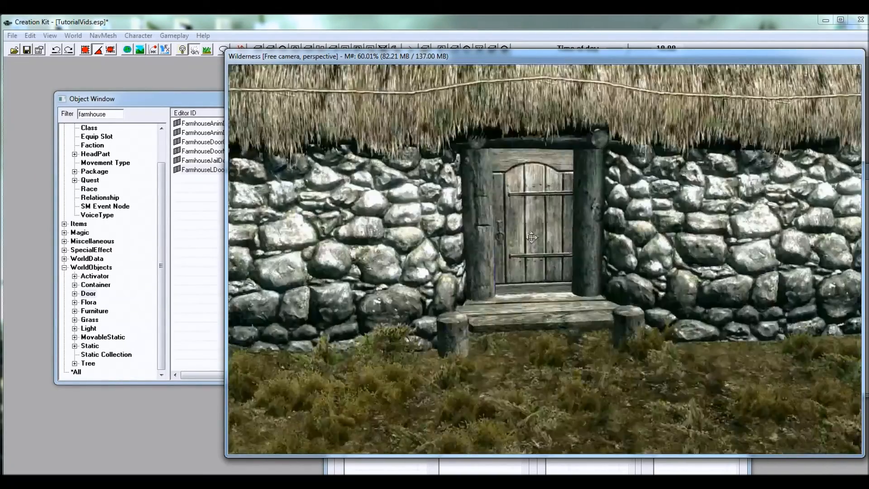
scroll(550, 245, "up", 6)
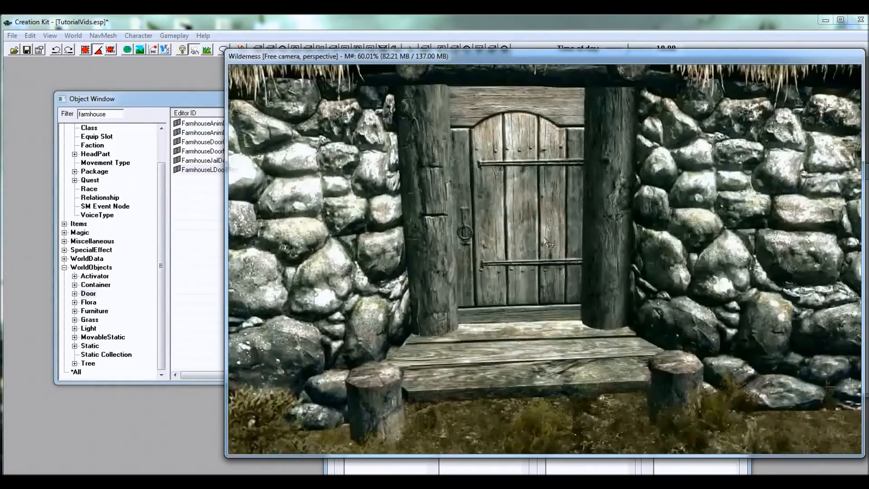
Step: Open the reference settings of the newly placed door and enable its Teleport option
double_click(520, 216)
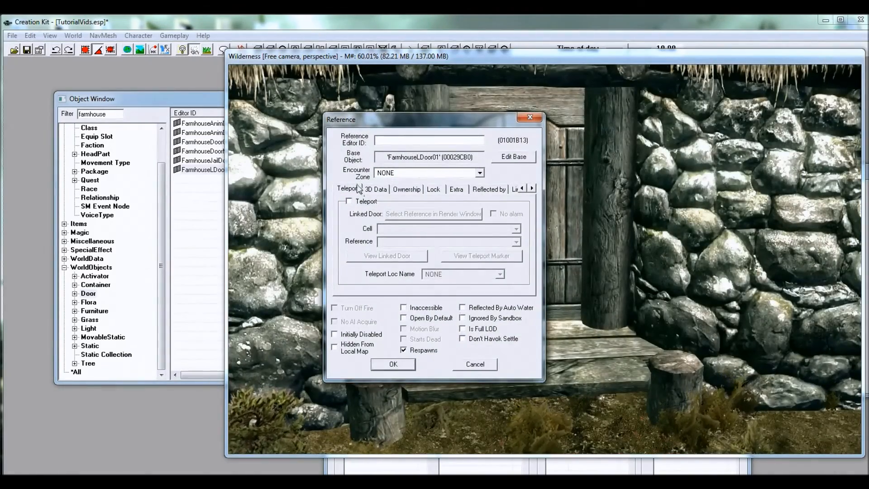
left_click_drag(416, 121, 105, 118)
left_click(108, 205)
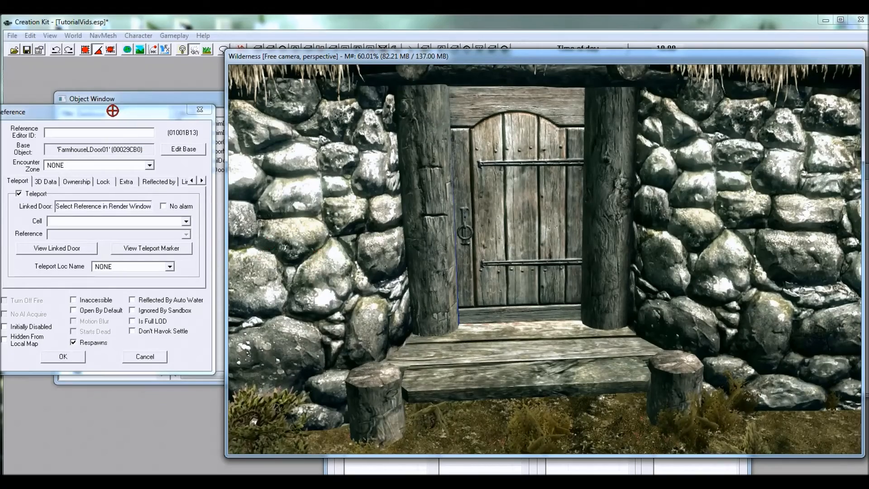
key("Escape")
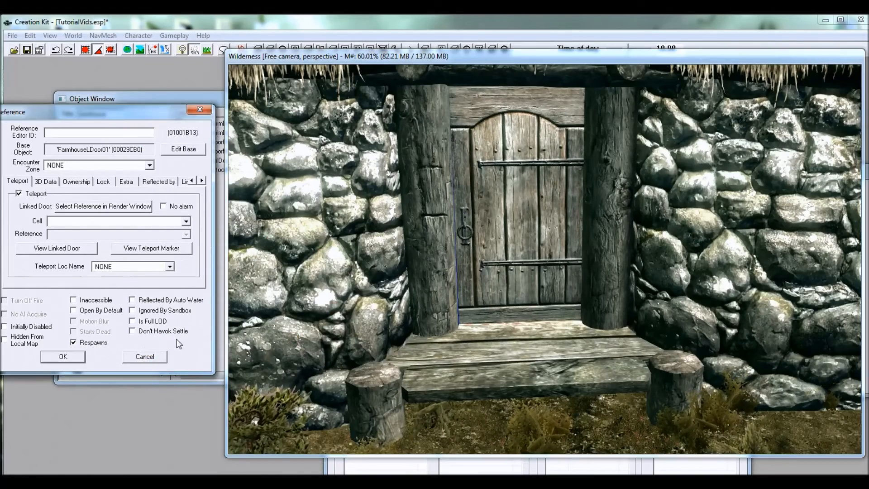
Step: List the Interiors cells and load KhajiitHomeTUT into the render view, keeping the door's reference settings open
left_click_drag(544, 59, 422, 65)
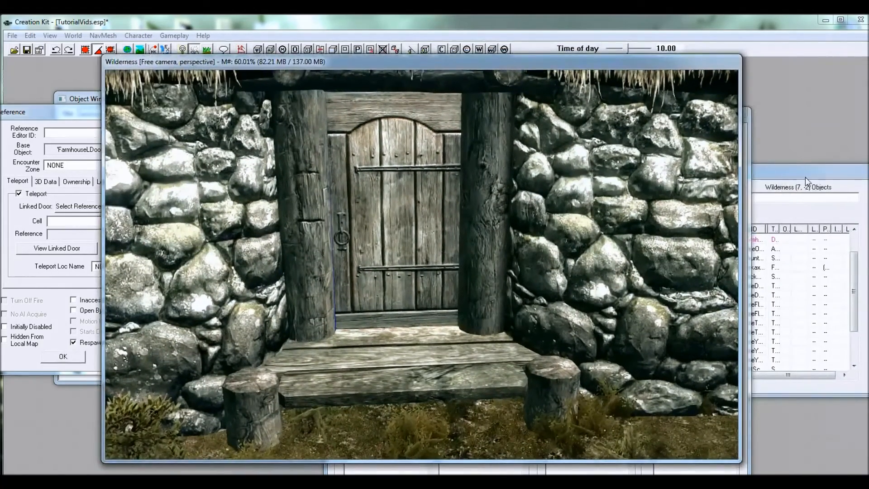
left_click(806, 176)
left_click(679, 191)
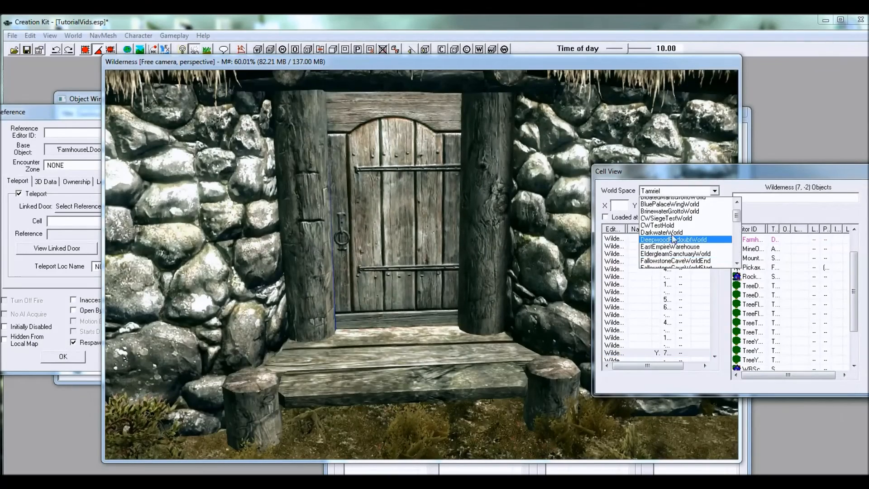
left_click(657, 221)
left_click(620, 276)
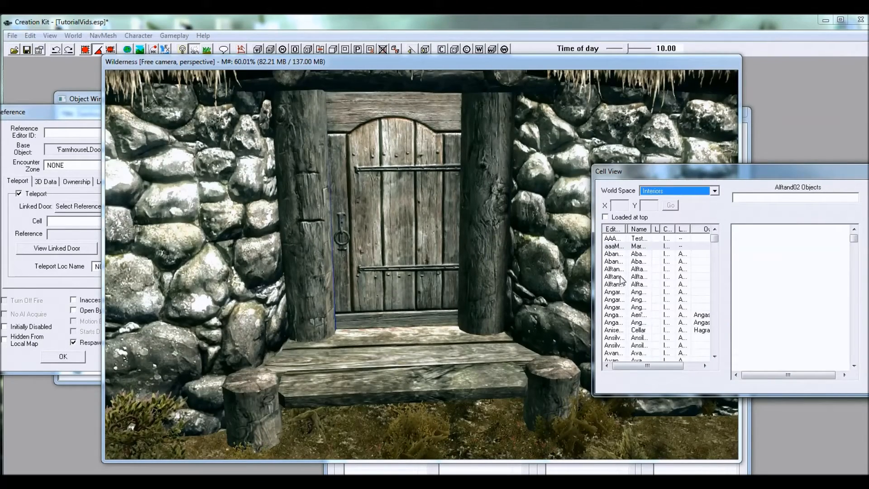
type("kh")
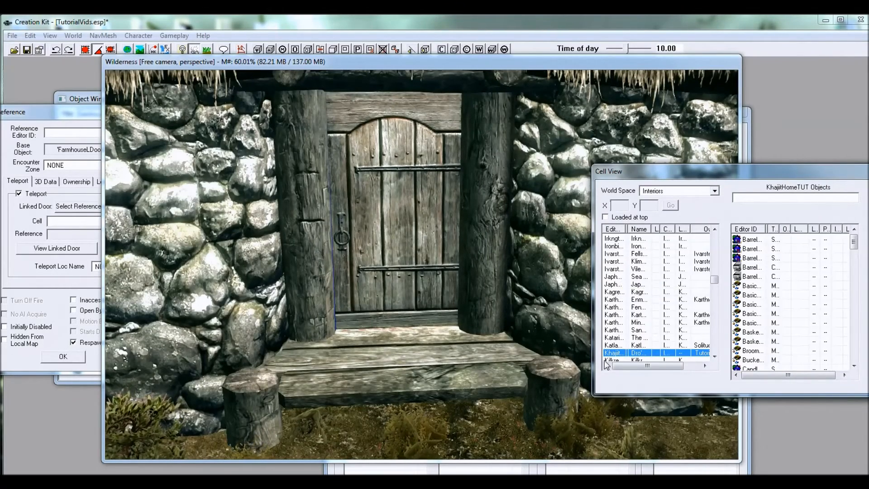
double_click(613, 353)
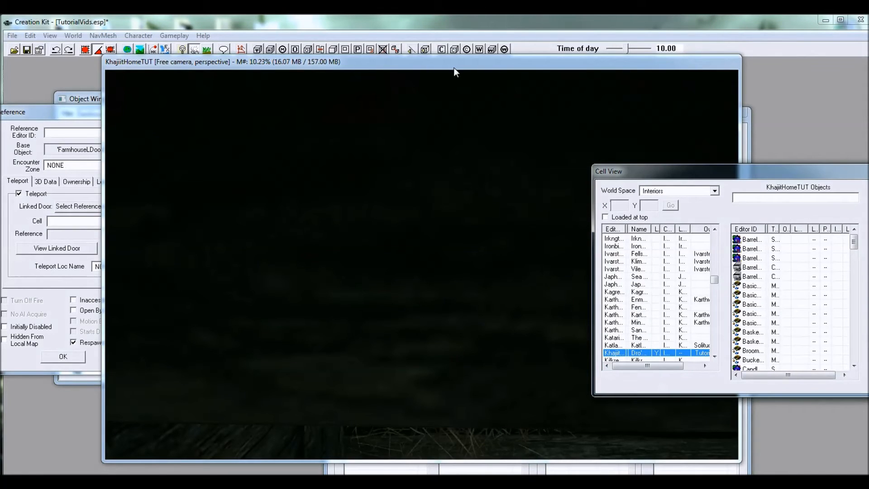
Step: Link the exterior door's teleport to the FarmhouseLDoor01 entrance door in KhajiitHomeTUT and accept the reference settings
left_click(455, 71)
middle_click_drag(552, 329, 548, 314, "shift")
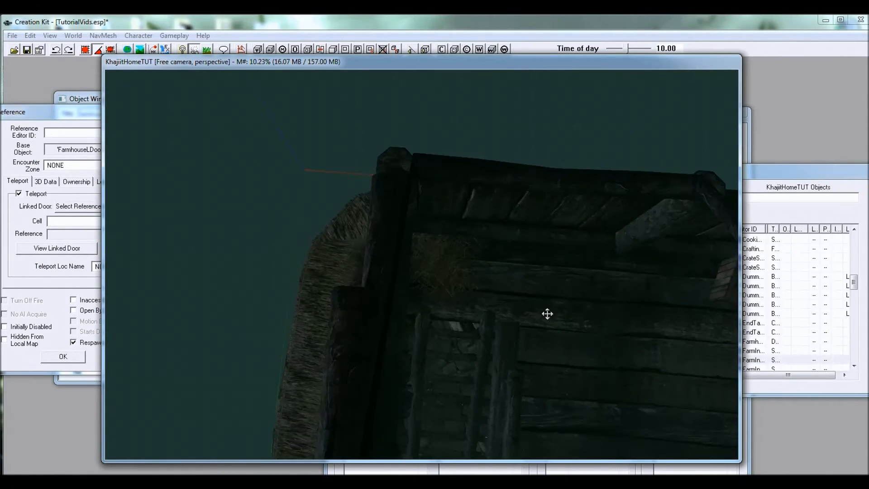
mouse_move(95, 113)
left_mouse_down()
mouse_move(176, 141)
mouse_move(109, 122)
left_mouse_up()
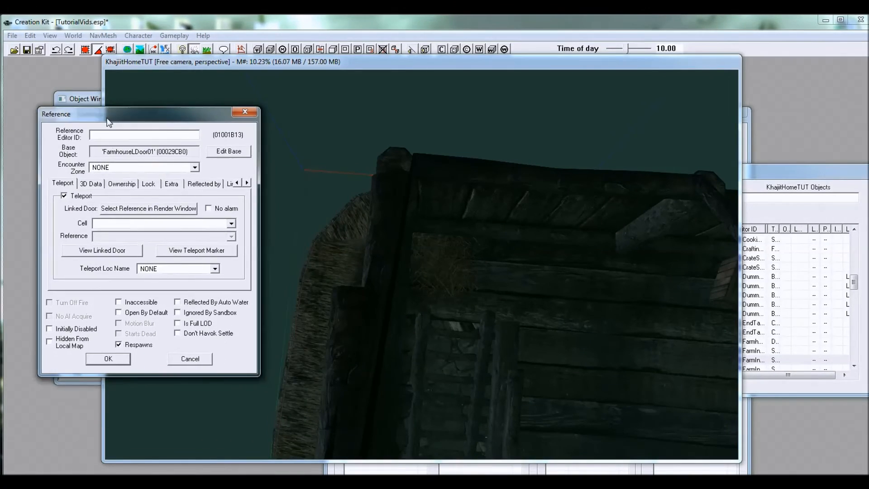
left_click(236, 76)
middle_click_drag(599, 347, 443, 248, "shift")
scroll(430, 238, "up", 12)
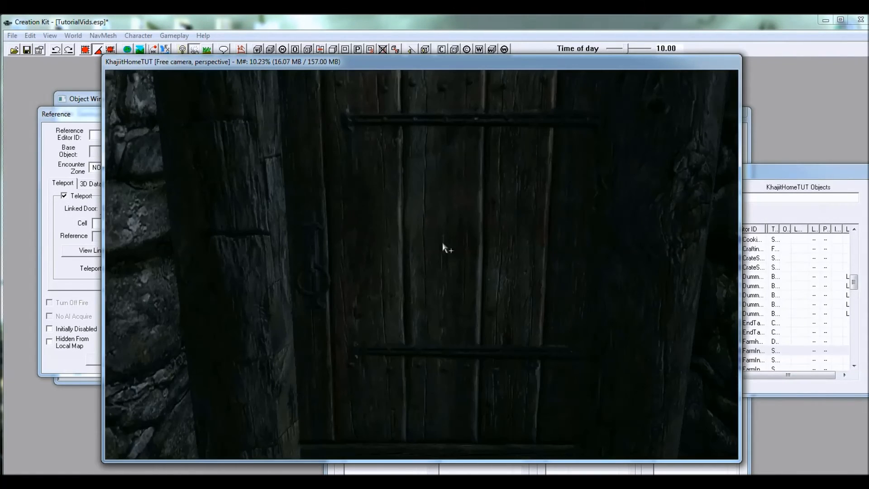
left_click(71, 224)
left_click(78, 221)
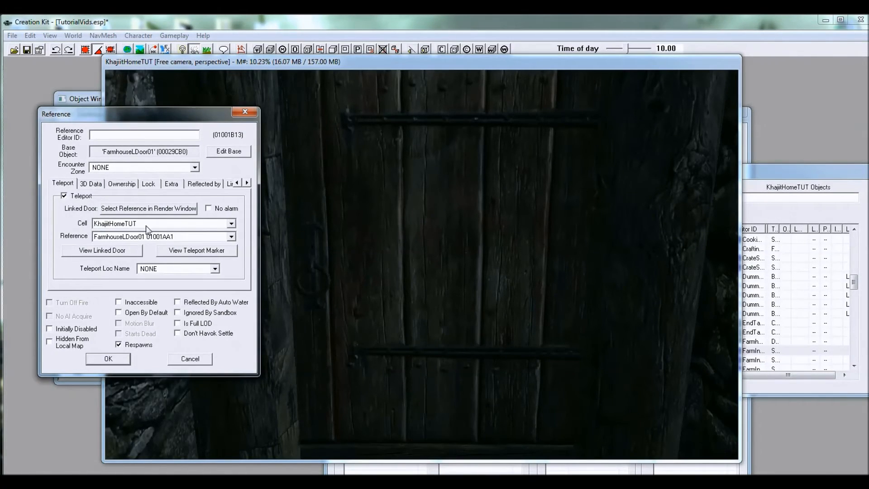
left_click(119, 358)
Step: Position the interior teleport marker in front of the entrance door, facing into the room, and drop it to the floor
scroll(455, 281, "down", 2)
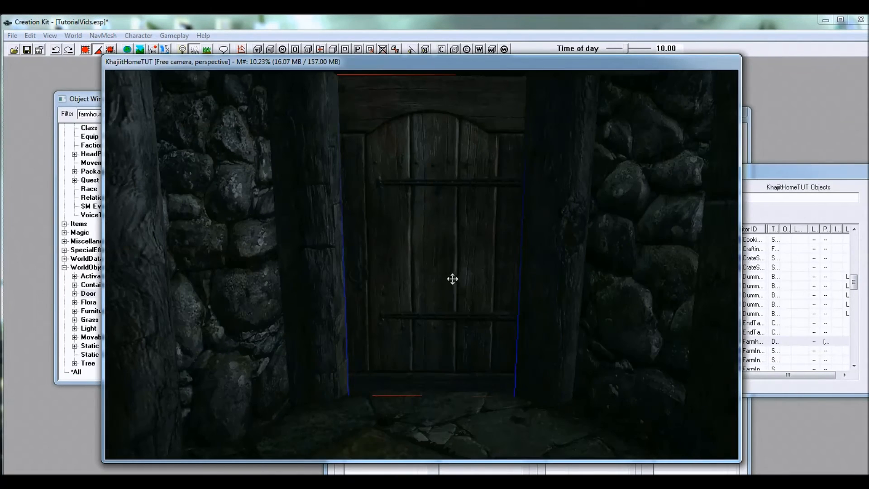
left_click(449, 278)
mouse_move(437, 281)
middle_mouse_down("shift")
mouse_move(393, 285)
mouse_move(411, 295)
mouse_move(325, 285)
mouse_move(491, 249)
mouse_move(590, 248)
mouse_move(563, 228)
mouse_move(580, 240)
middle_mouse_up("shift")
right_click_drag(580, 240, 606, 239)
left_click_drag(586, 232, 503, 254)
mouse_move(510, 214)
left_mouse_down()
mouse_move(510, 149)
mouse_move(510, 213)
left_mouse_up()
middle_click_drag(510, 213, 484, 240, "shift")
left_click_drag(484, 239, 481, 240)
mouse_move(531, 209)
left_mouse_down()
mouse_move(511, 211)
mouse_move(511, 188)
left_mouse_up()
left_click_drag(511, 188, 511, 211)
mouse_move(520, 263)
left_mouse_down()
mouse_move(509, 262)
mouse_move(504, 217)
left_mouse_up()
key("f")
middle_click_drag(522, 239, 538, 240, "shift")
scroll(507, 231, "down", 3)
mouse_move(706, 196)
middle_mouse_down("shift")
mouse_move(633, 196)
mouse_move(656, 193)
middle_mouse_up("shift")
Step: Switch the Cell View from the interiors to the Tamriel world space
left_click(768, 172)
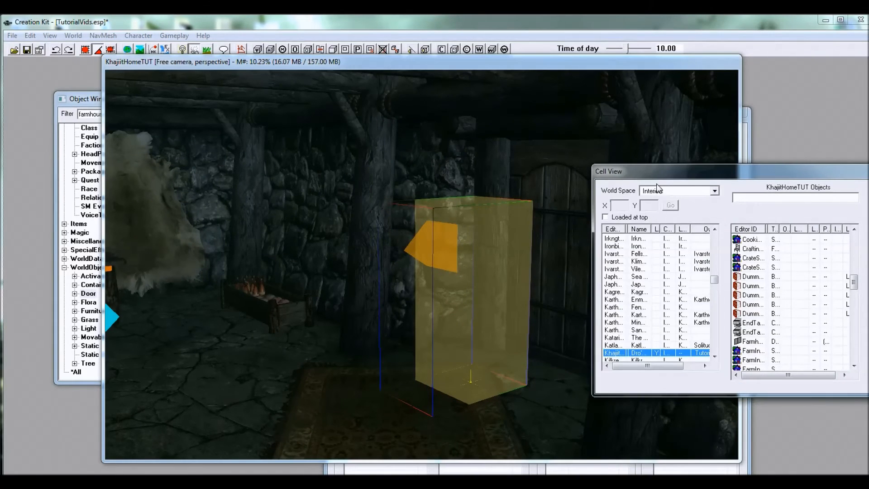
left_click(658, 191)
key("t")
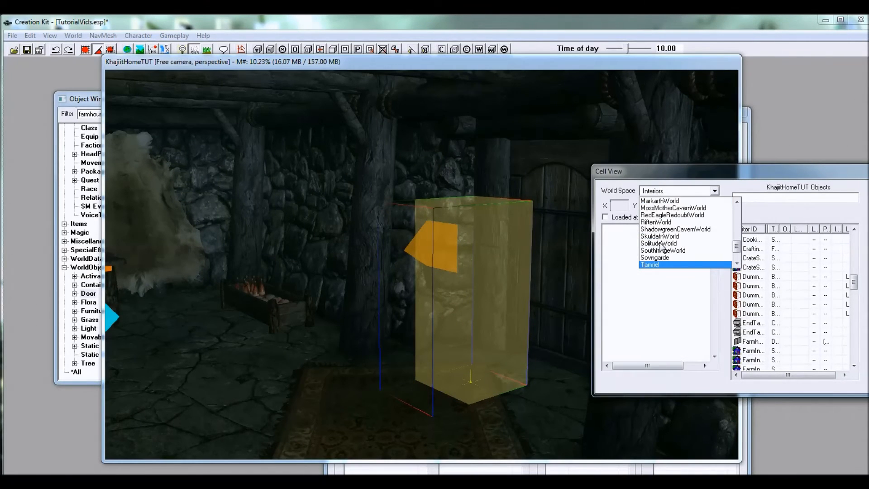
left_click(656, 265)
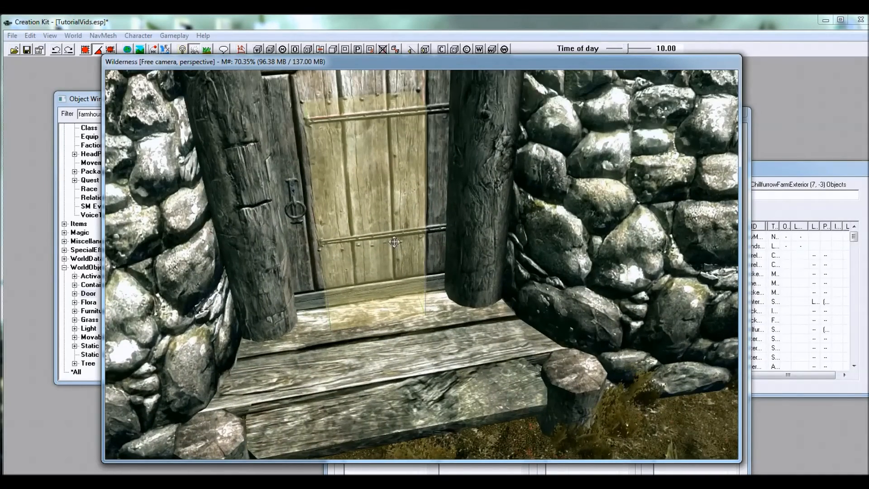
Step: Position the exterior teleport marker on the farmhouse's front step, facing away from the door, and drop it to the ground
right_click_drag(394, 242, 457, 237)
mouse_move(396, 237)
left_mouse_down()
mouse_move(398, 335)
mouse_move(425, 271)
left_mouse_up()
key("f")
scroll(443, 342, "down", 5)
mouse_move(443, 343)
middle_mouse_down("shift")
mouse_move(470, 322)
mouse_move(414, 276)
mouse_move(461, 312)
mouse_move(498, 317)
mouse_move(474, 308)
mouse_move(455, 275)
mouse_move(443, 281)
mouse_move(511, 310)
middle_mouse_up("shift")
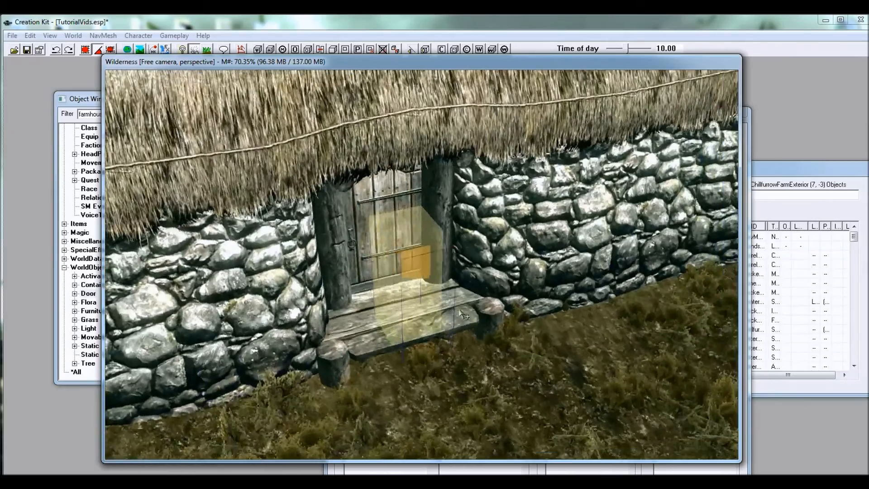
scroll(455, 275, "up", 3)
scroll(455, 276, "down", 3)
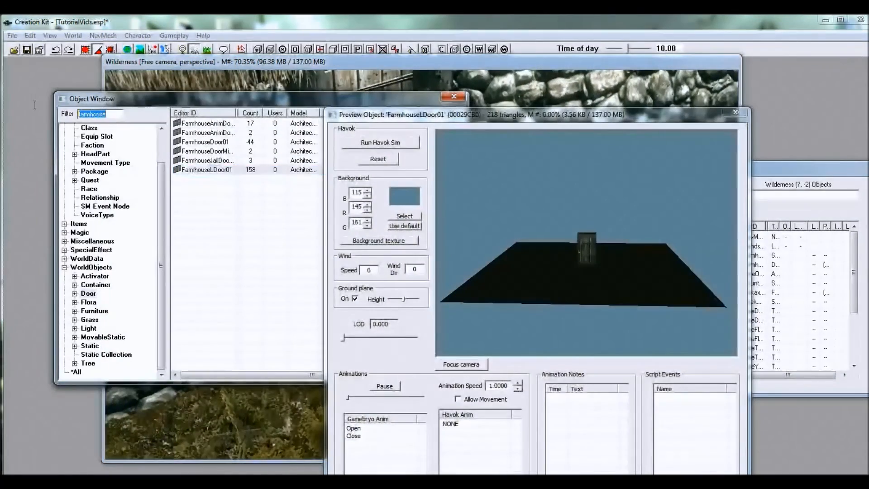
Step: Filter all objects by "walkway" and preview the Walkway01 static
type("walkway")
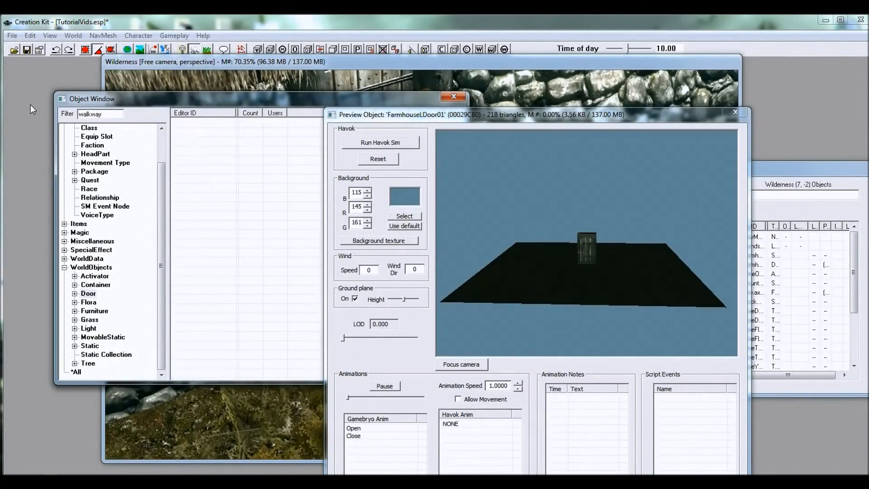
left_click(79, 373)
left_click(206, 152)
left_click(206, 265)
left_click(206, 272)
left_click_drag(577, 244, 600, 266)
scroll(602, 264, "up", 6)
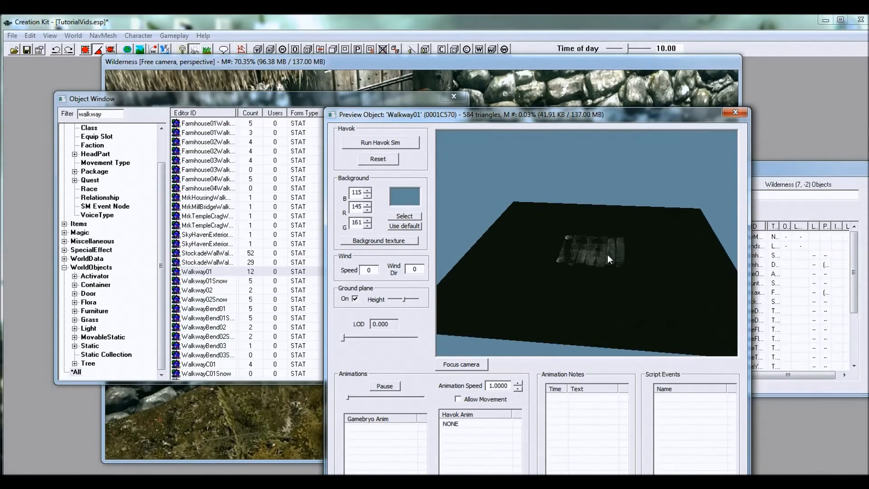
Step: Preview the remaining walkway statics one after another, through to WalkwayEnd01, looking for a piece that can serve as a doorstep
left_click(212, 297)
left_click(212, 292)
key("Down")
key("Down")
key("Down")
key("Down")
key("Down")
key("Down")
key("Down")
key("Down")
key("Down")
key("Down")
key("Down")
key("Down")
key("Down")
key("Down")
key("Down")
key("Down")
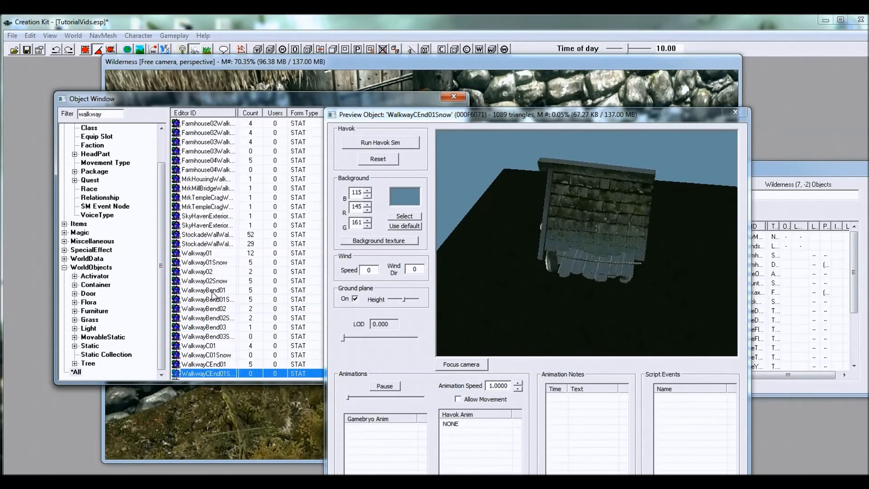
key("Down")
key("Down")
key("Down")
key("Down")
key("Down")
key("Down")
key("Down")
key("Down")
key("Down")
key("Down")
key("Down")
key("Down")
key("Down")
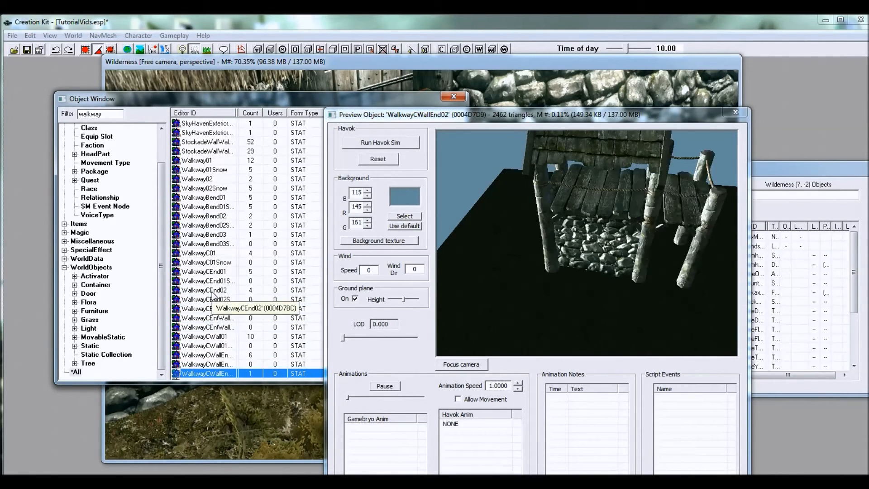
key("Down")
key("Up")
key("Up")
key("Up")
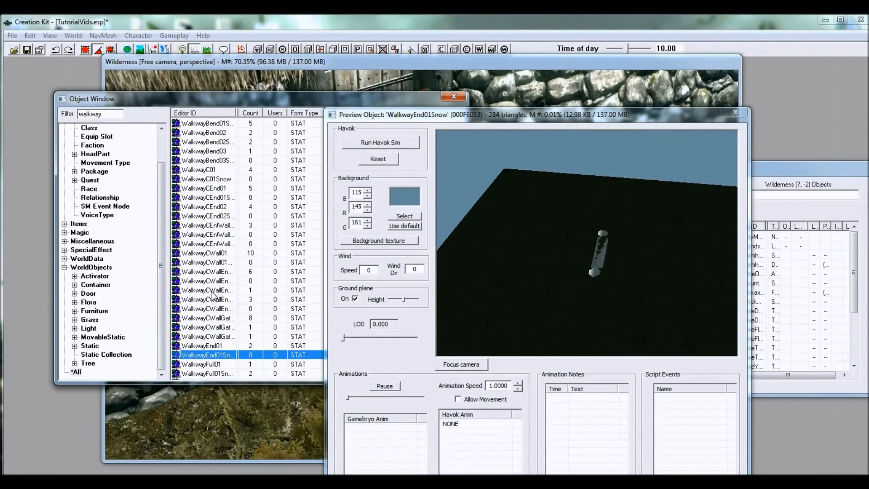
Step: Place WalkwayEnd01 in front of the farmhouse door and align it with the doorstep as an extra lower step
left_click(451, 125)
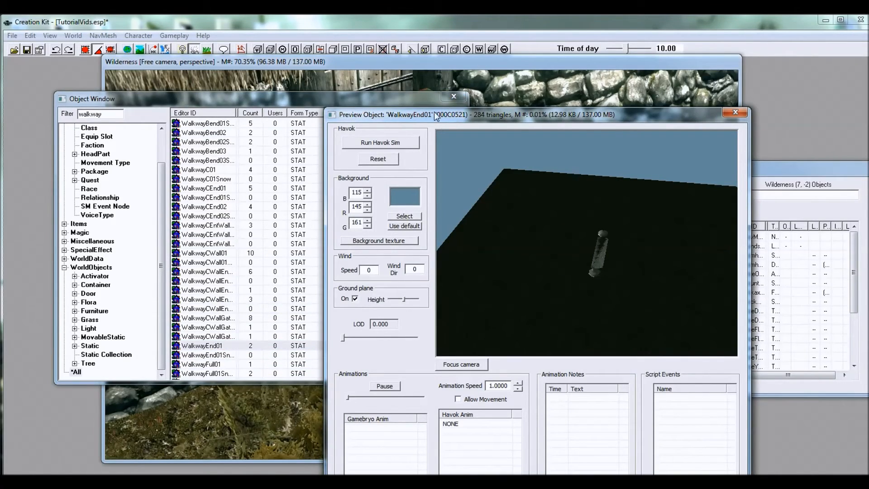
left_click_drag(210, 351, 521, 366)
middle_click_drag(521, 366, 593, 365, "shift")
key("z")
left_click_drag(512, 362, 493, 352)
middle_click_drag(504, 359, 496, 324, "shift")
scroll(446, 354, "up", 3)
scroll(424, 318, "up", 2)
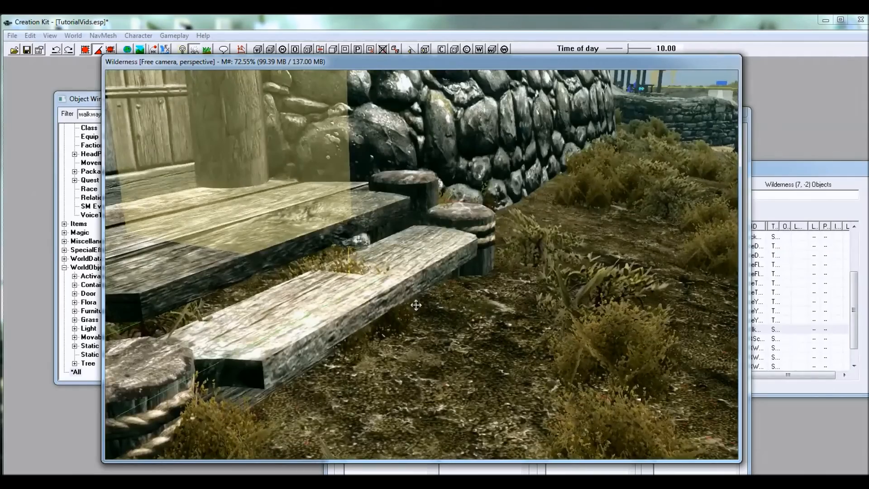
middle_click_drag(416, 305, 398, 313, "shift")
scroll(416, 290, "down", 5)
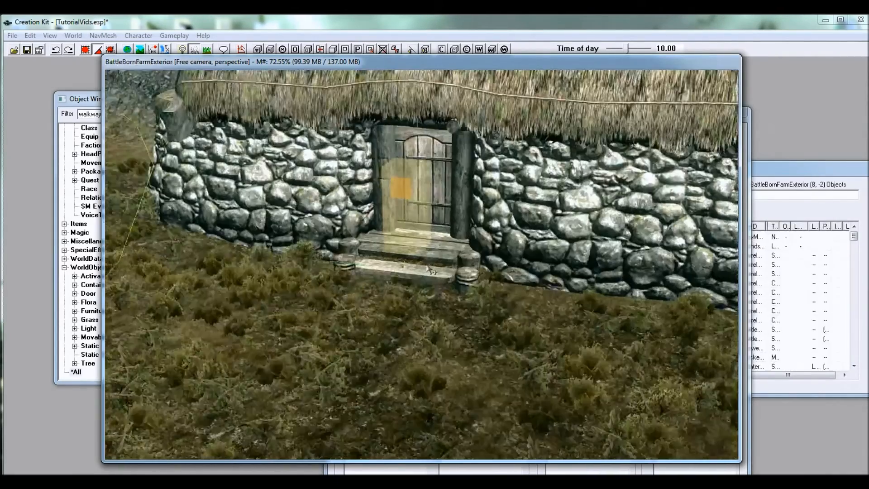
middle_click_drag(430, 270, 436, 285, "shift")
Step: Start landscape editing and choose LTundra01NoGrass as the ground texture to paint with
left_click_drag(155, 62, 238, 70)
left_click(140, 48)
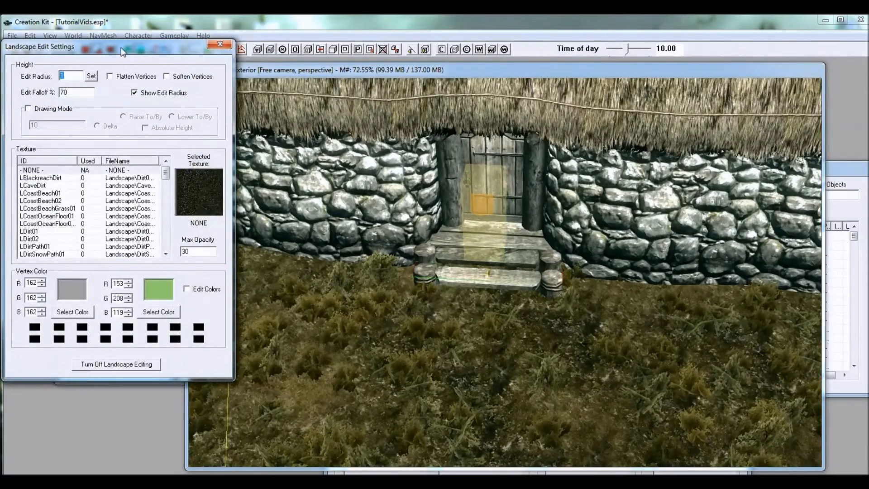
left_click_drag(121, 45, 139, 59)
mouse_move(82, 51)
left_mouse_down()
mouse_move(131, 78)
mouse_move(76, 64)
left_mouse_up()
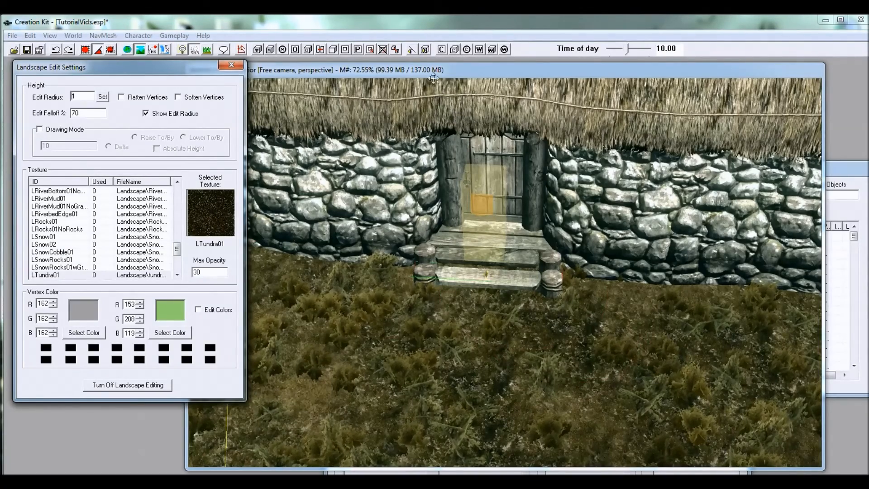
left_click(498, 362)
scroll(498, 376, "down", 6)
scroll(463, 307, "up", 3)
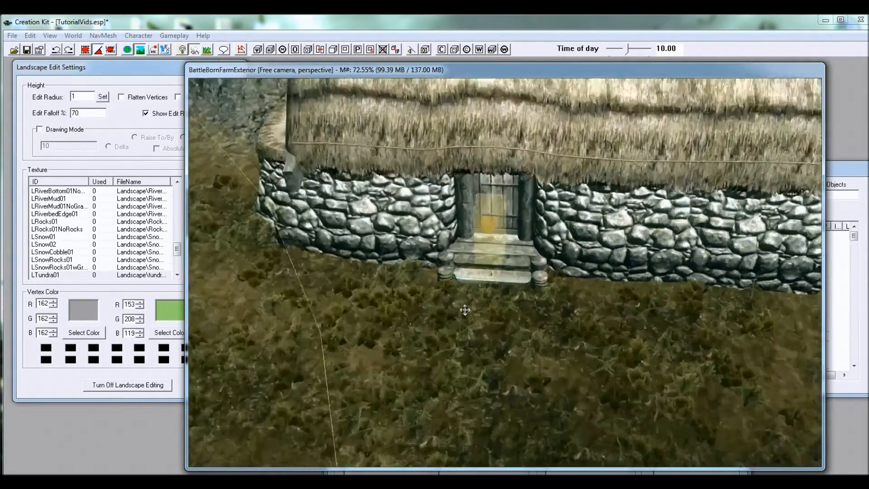
scroll(465, 310, "up", 3)
left_click(156, 68)
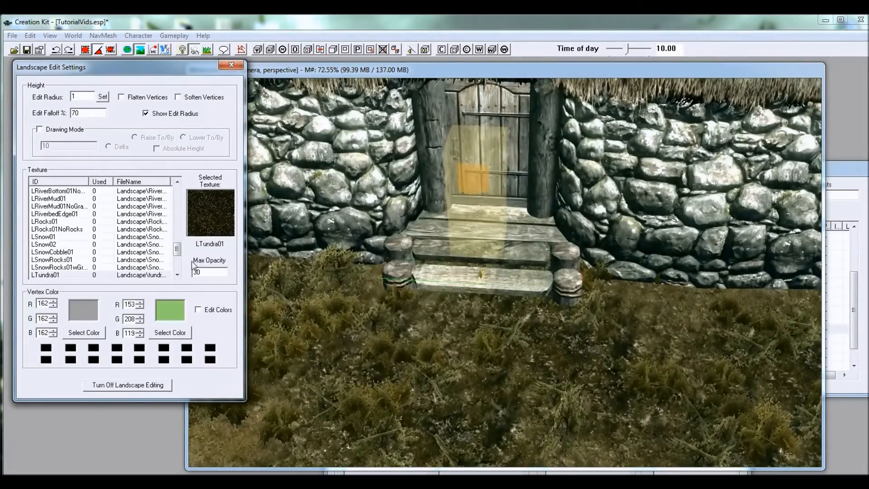
mouse_move(178, 249)
left_mouse_down()
mouse_move(179, 209)
mouse_move(176, 263)
left_mouse_up()
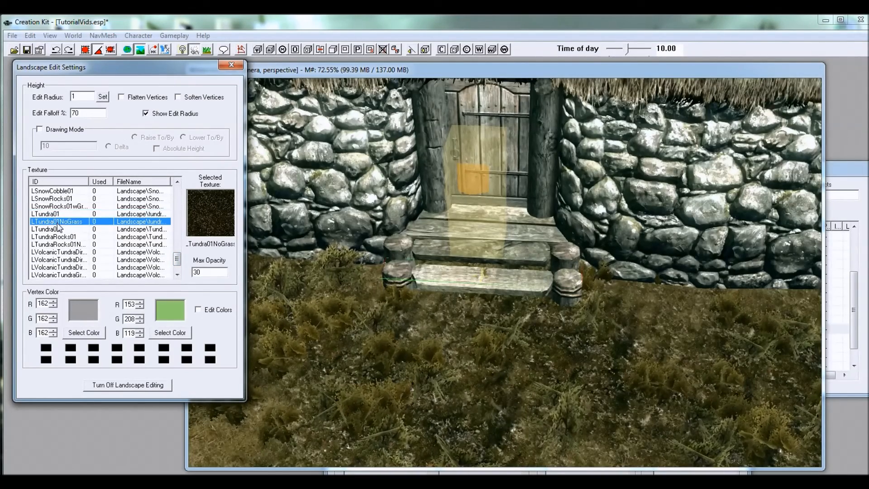
Step: Paint the grassless tundra texture over the ground in front of the farmhouse steps, and turn off landscape editing
left_click(479, 322)
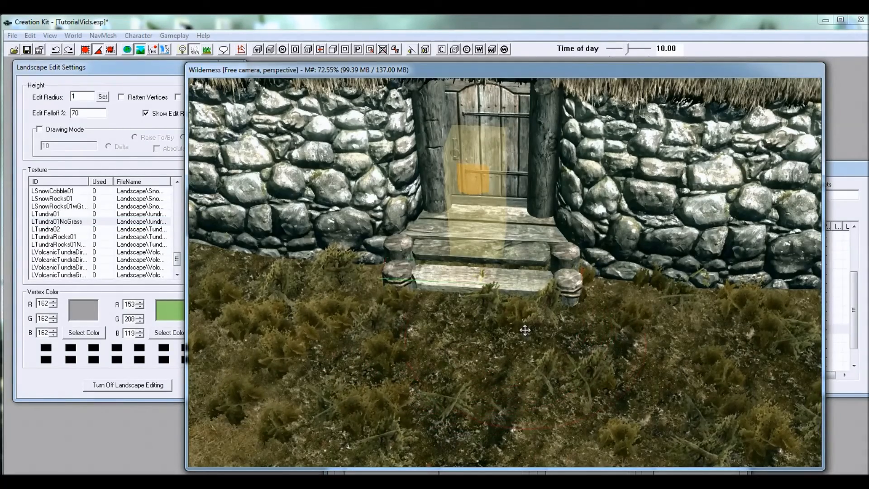
middle_click_drag(542, 326, 485, 343, "shift")
middle_click_drag(354, 394, 634, 324, "shift")
scroll(452, 319, "up", 4)
scroll(452, 319, "up", 3)
middle_click_drag(472, 326, 481, 292, "shift")
left_click(141, 390)
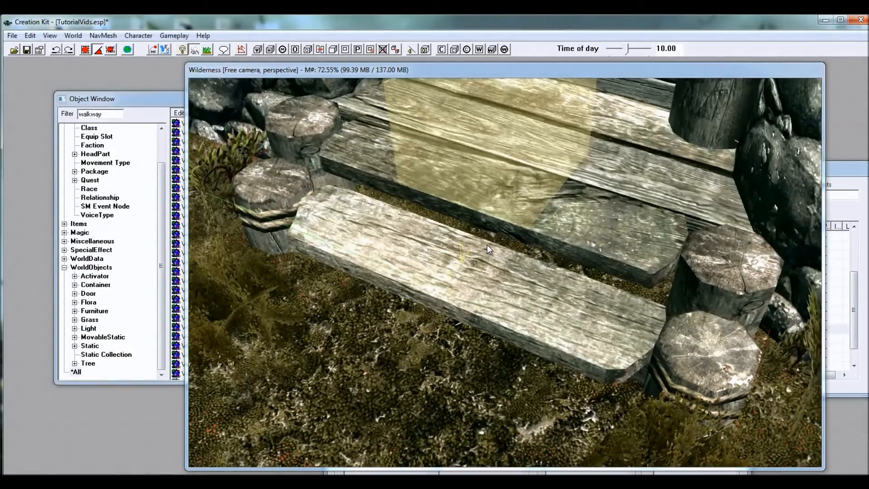
Step: Move the exterior teleport marker off the doorstep onto the ground in front of the new lower step
middle_click_drag(513, 228, 555, 216, "shift")
scroll(523, 199, "down", 5)
left_click_drag(543, 163, 597, 223)
middle_click_drag(601, 271, 607, 251, "shift")
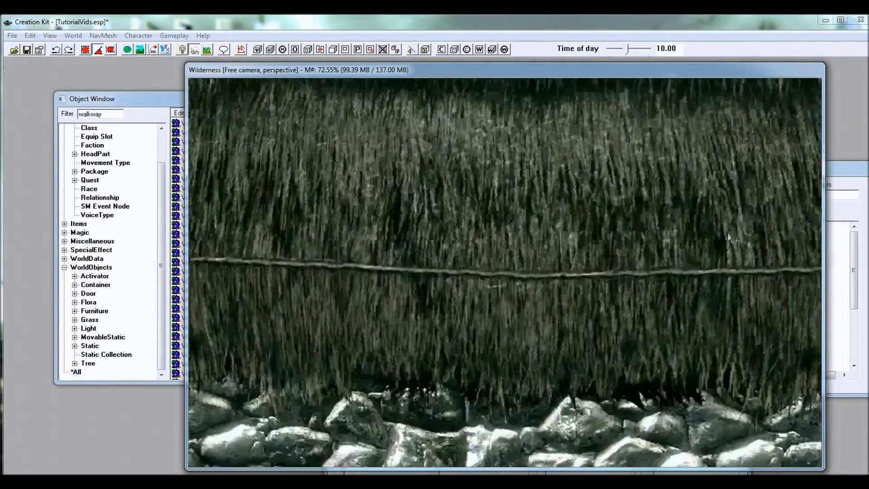
scroll(607, 251, "up", 5)
scroll(605, 250, "up", 4)
middle_click_drag(616, 251, 757, 265, "shift")
middle_click_drag(590, 256, 579, 272, "shift")
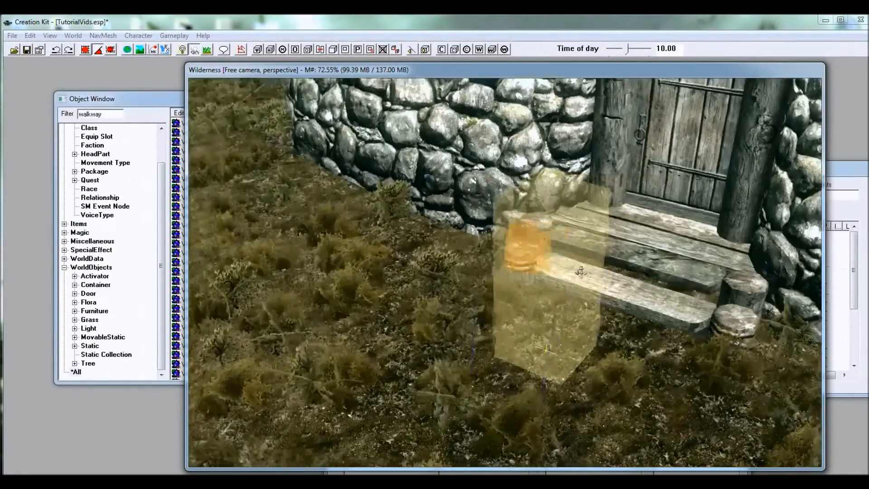
Step: Examine the farmhouse, its doorway and the surrounding terrain from several distances and angles
scroll(580, 272, "down", 7)
middle_click_drag(485, 198, 514, 240, "shift")
scroll(561, 218, "down", 5)
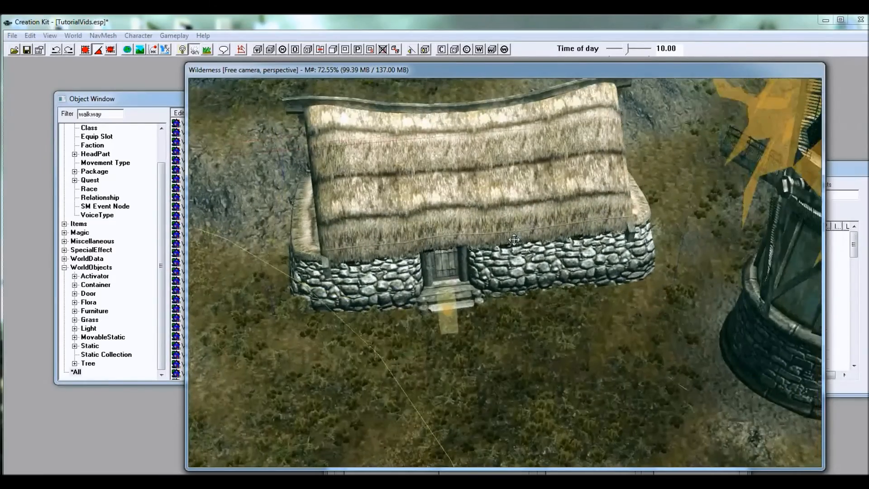
middle_click_drag(487, 276, 458, 223)
scroll(461, 254, "down", 4)
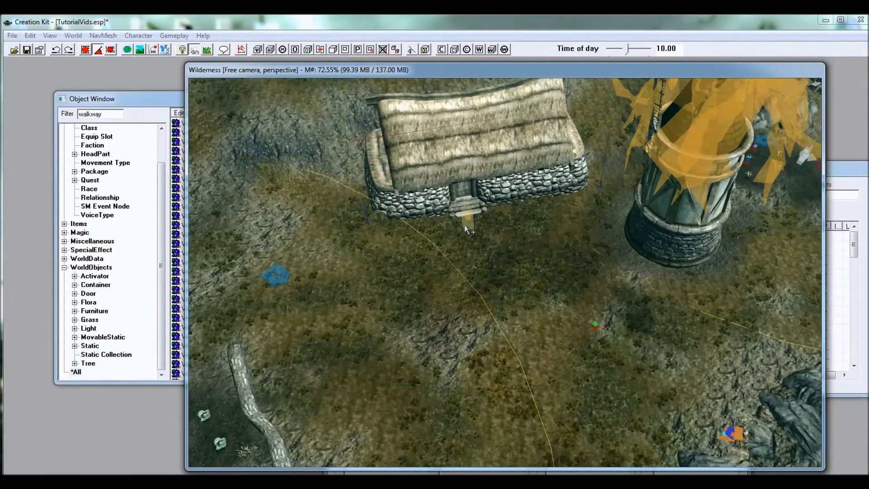
middle_click_drag(588, 325, 491, 230)
scroll(496, 231, "down", 2)
middle_click_drag(378, 169, 483, 289)
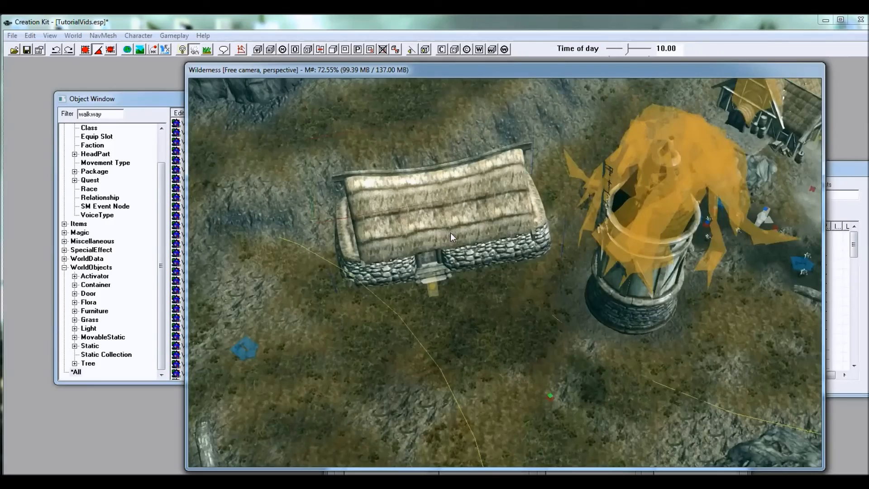
middle_click_drag(489, 249, 514, 263, "shift")
scroll(515, 263, "up", 2)
scroll(514, 262, "up", 1)
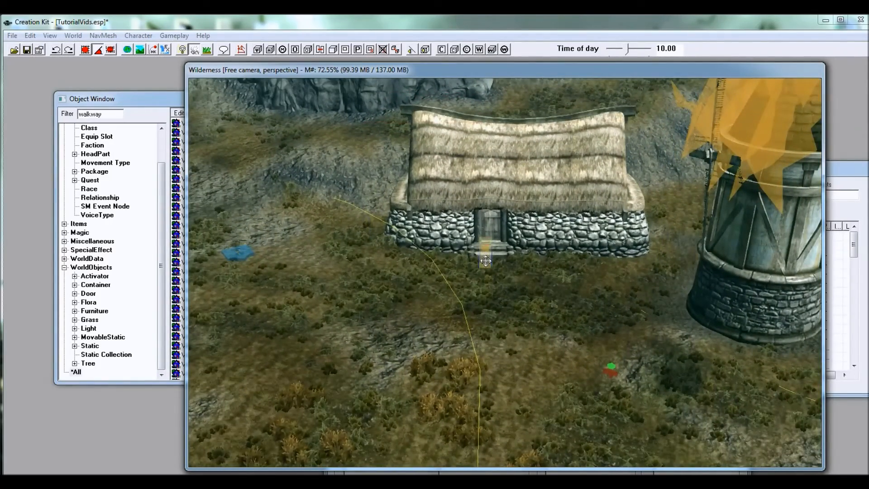
middle_click_drag(483, 258, 520, 286, "shift")
scroll(520, 288, "up", 5)
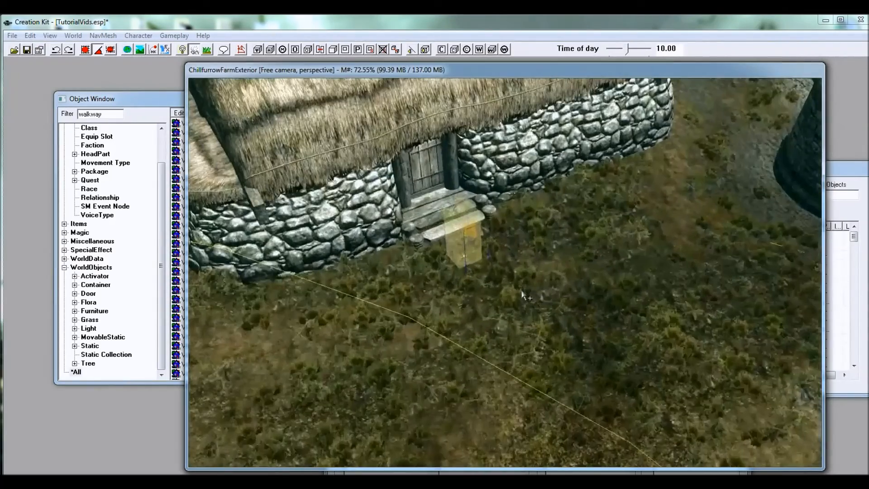
Step: Check the DragonPerchTower reference above the neighbouring farm's roof, and place a copy of it at the new farmhouse's roof
middle_click_drag(447, 224, 594, 233, "shift")
scroll(533, 244, "down", 5)
double_click(594, 233)
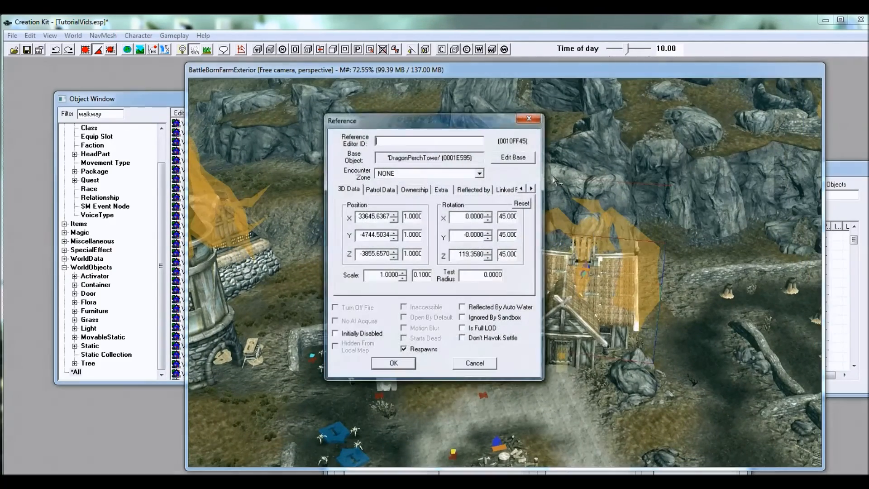
left_click(475, 365)
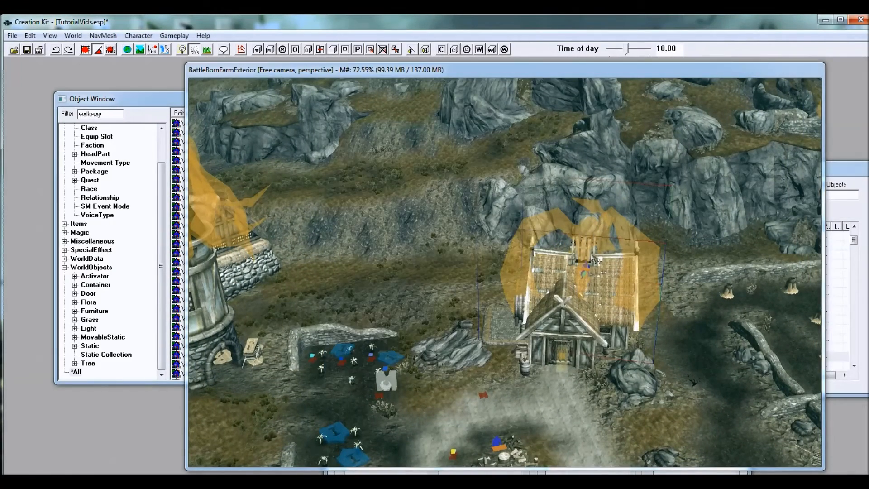
left_click_drag(589, 233, 501, 232)
middle_click_drag(349, 284, 530, 192, "shift")
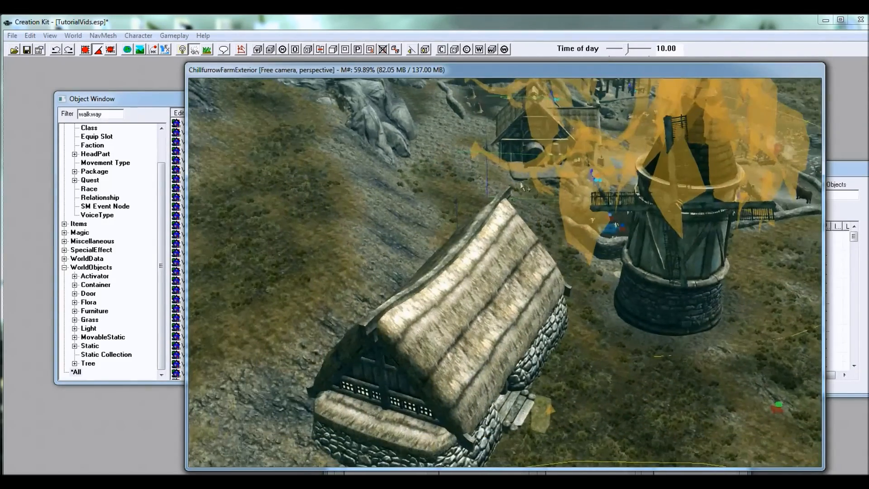
left_click_drag(518, 171, 384, 288)
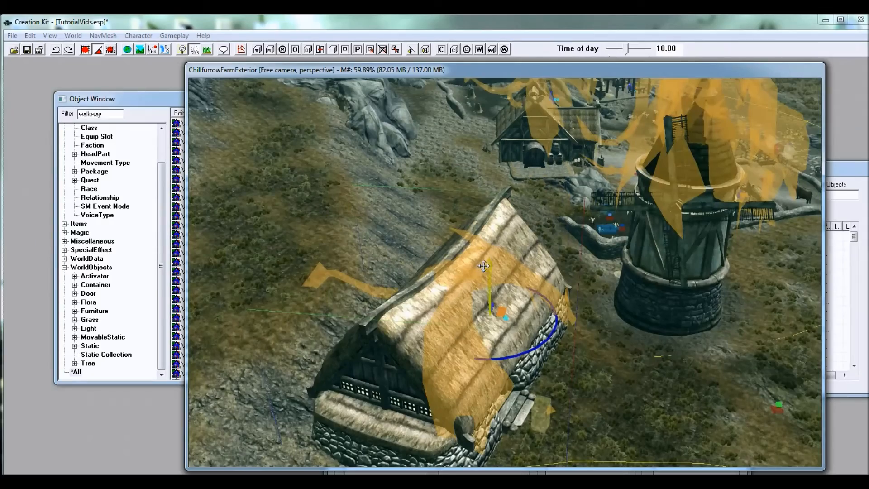
Step: Align the copied dragon perch with the farmhouse's roof ridge, facing the front, and adjust its height to sit on the roof
left_click_drag(482, 229, 482, 197)
middle_click_drag(482, 196, 398, 196, "shift")
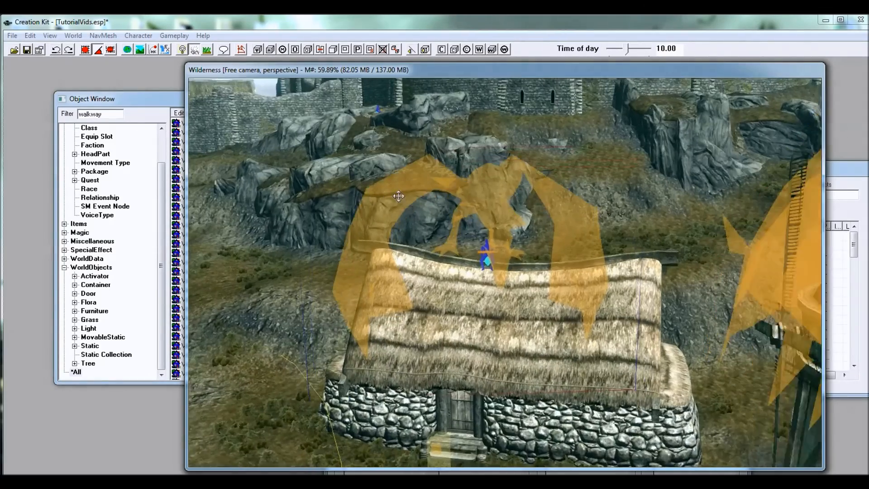
middle_click_drag(501, 188, 494, 240, "shift")
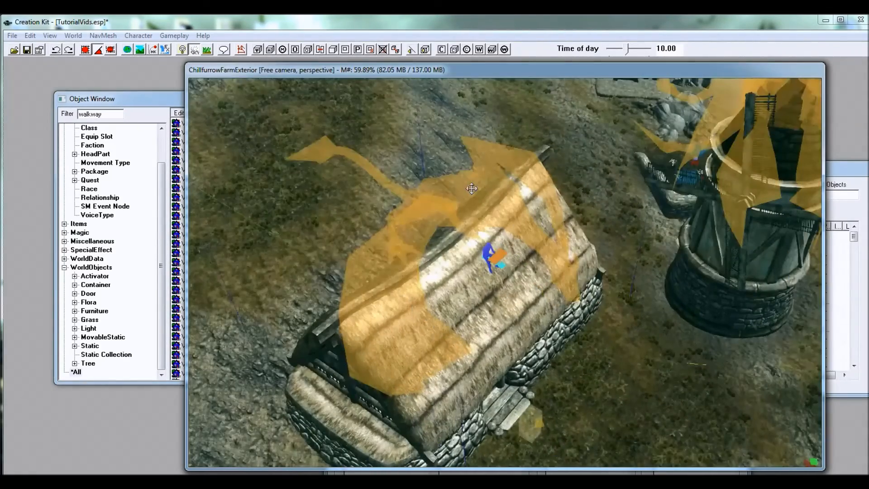
middle_click_drag(496, 191, 574, 187, "shift")
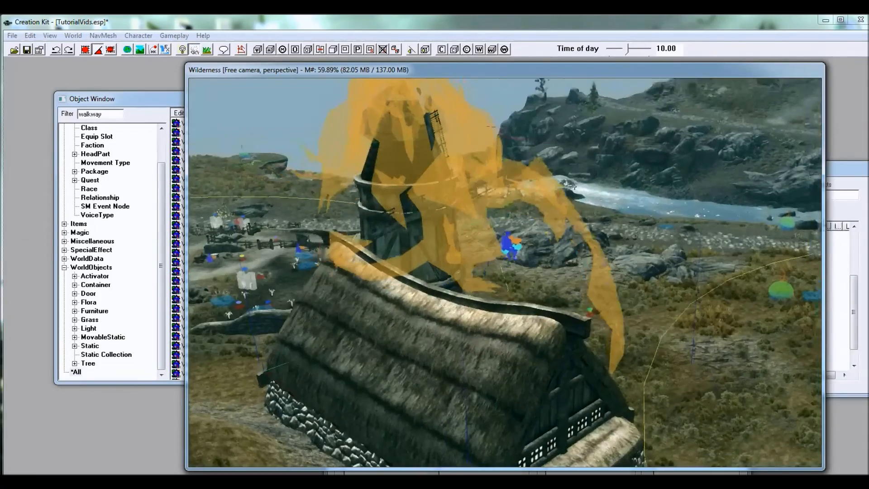
middle_click_drag(486, 195, 443, 200, "shift")
left_click_drag(426, 233, 426, 256)
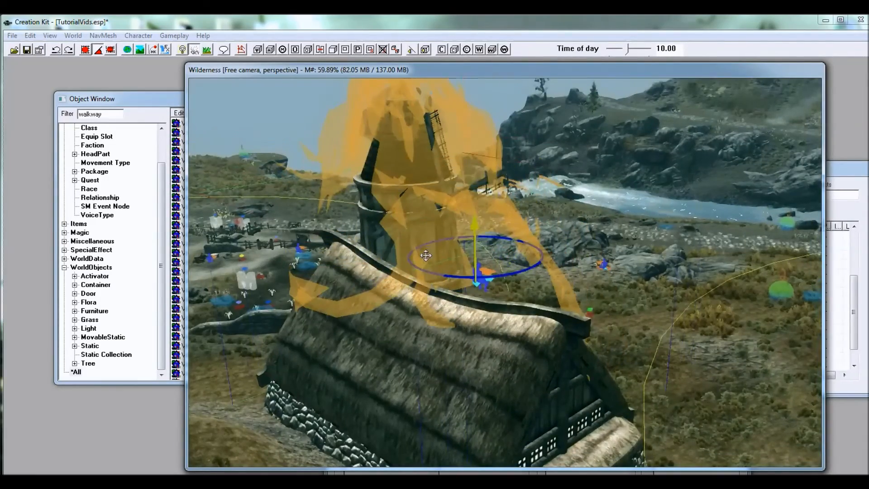
middle_click_drag(461, 255, 534, 233, "shift")
Step: Inspect the dragon perch's fit on the roof and compare the farmhouse with the neighbouring buildings from different angles
scroll(535, 232, "up", 4)
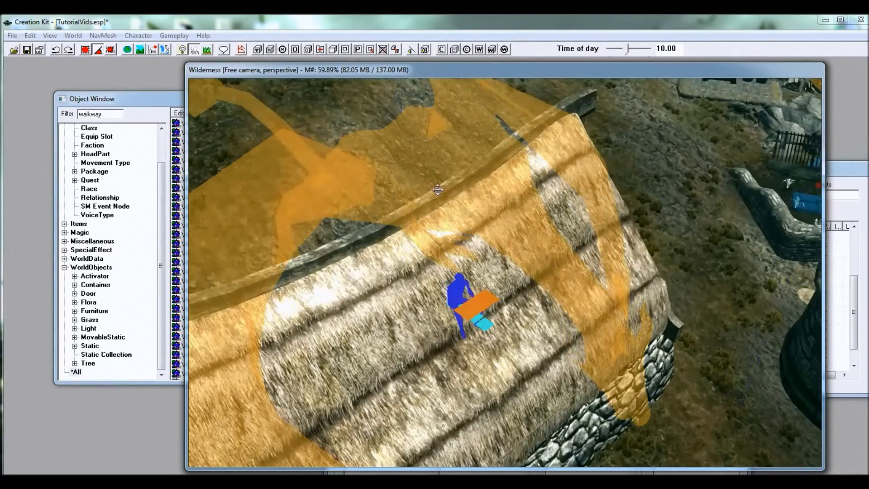
middle_click_drag(412, 151, 432, 194, "shift")
scroll(465, 168, "down", 4)
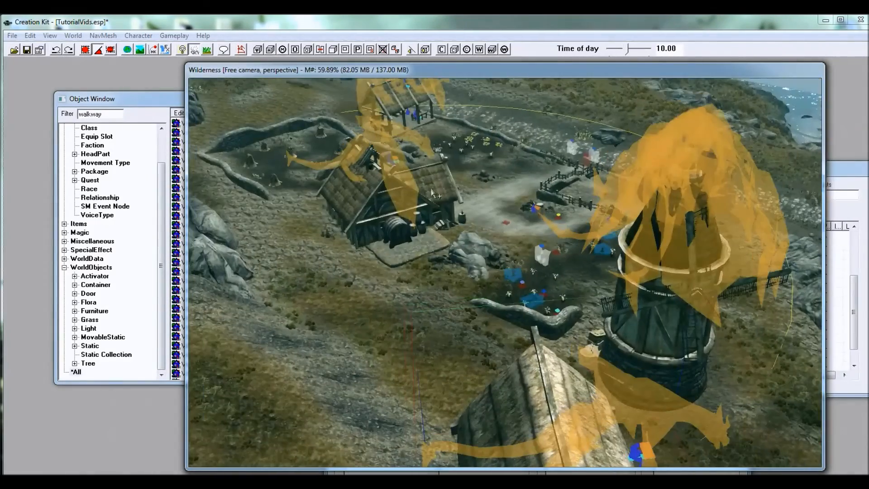
middle_click_drag(390, 142, 470, 200, "shift")
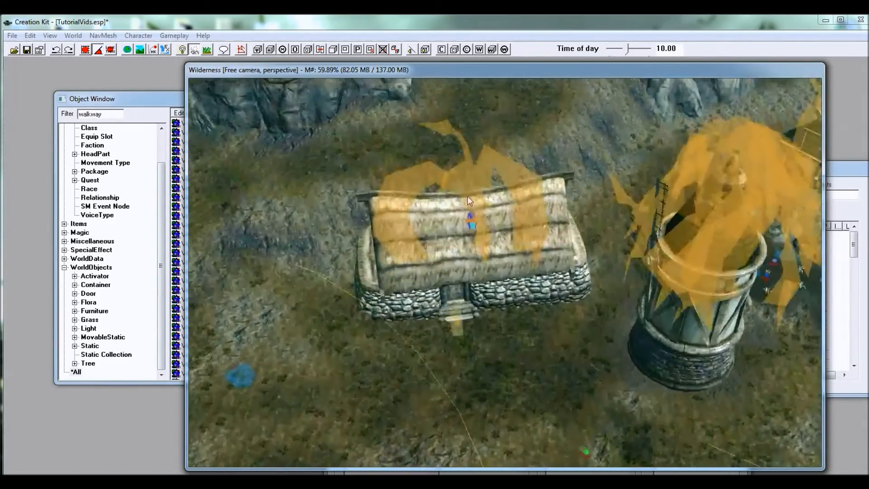
middle_click_drag(501, 235, 521, 202, "shift")
middle_click_drag(549, 357, 498, 316, "shift")
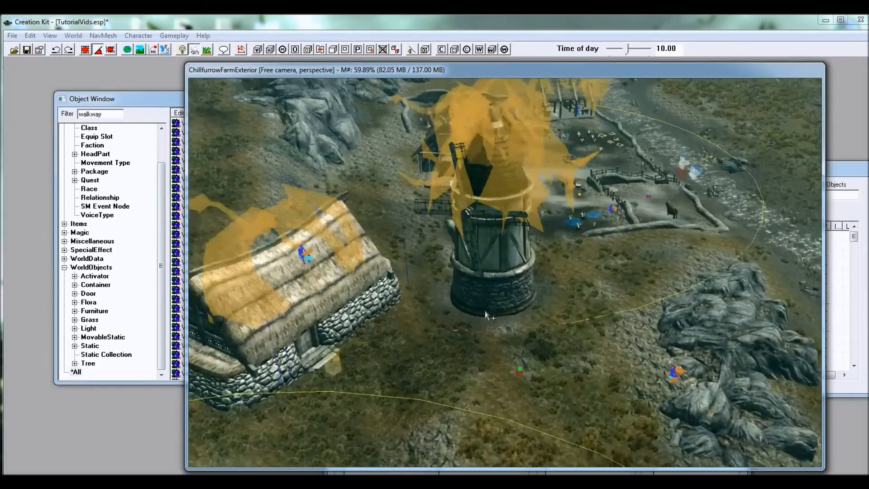
middle_click_drag(403, 303, 478, 262, "shift")
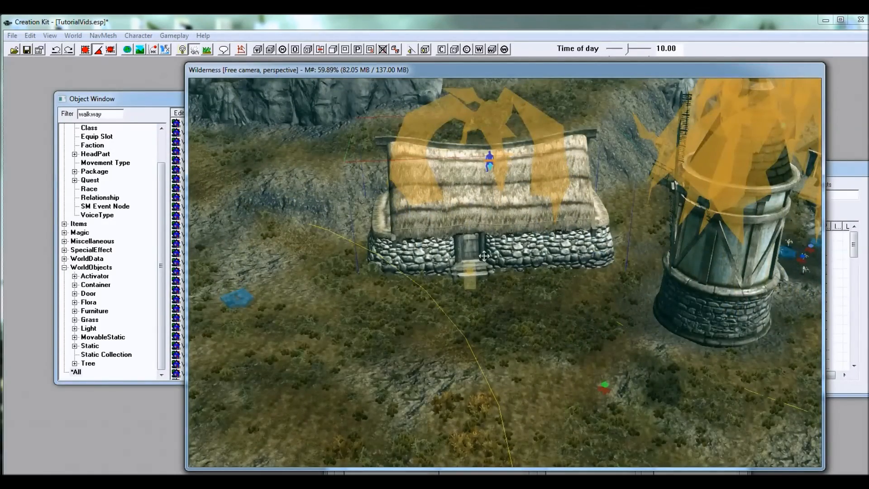
middle_click_drag(503, 260, 521, 257, "shift")
scroll(471, 254, "up", 3)
scroll(512, 249, "up", 2)
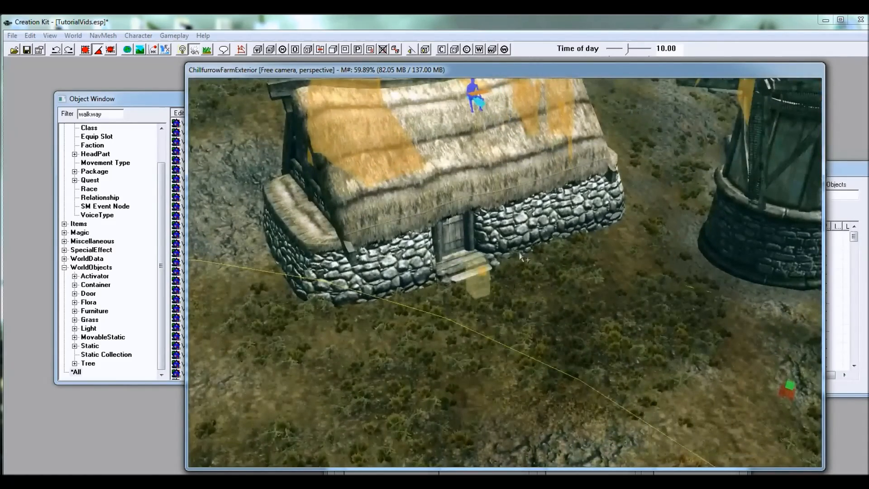
Step: Switch the world space to Interiors and load the KhajiitHomeTUT cell
left_click(852, 175)
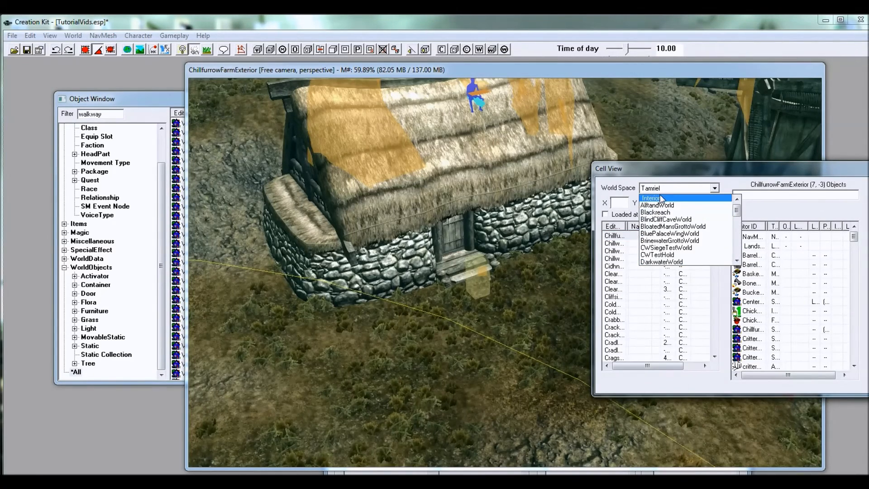
left_click(662, 198)
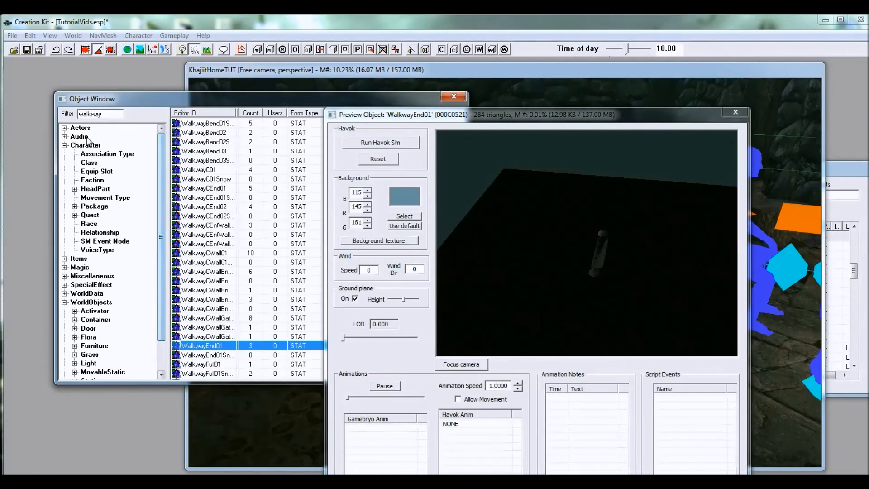
Step: Filter the objects for "tutorialkhajiit" and place the TutorialKhajiit NPC on the ground floor of the home, near the rug
left_click(81, 129)
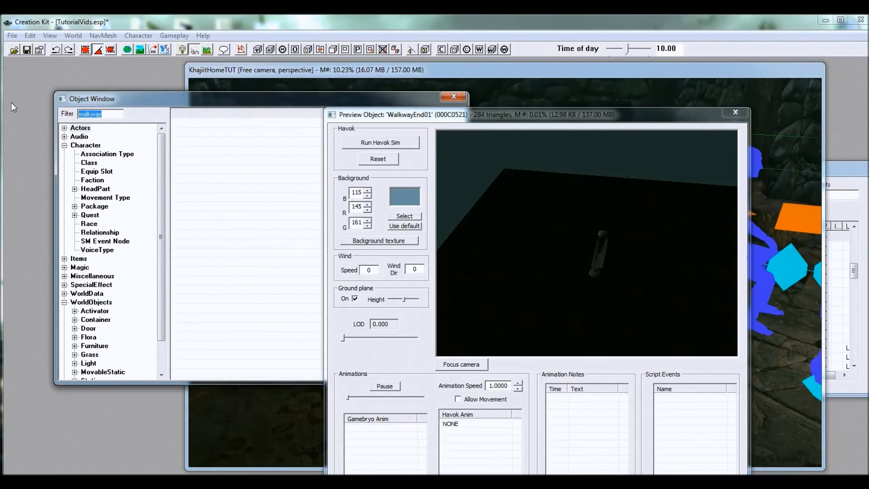
type("tutoria")
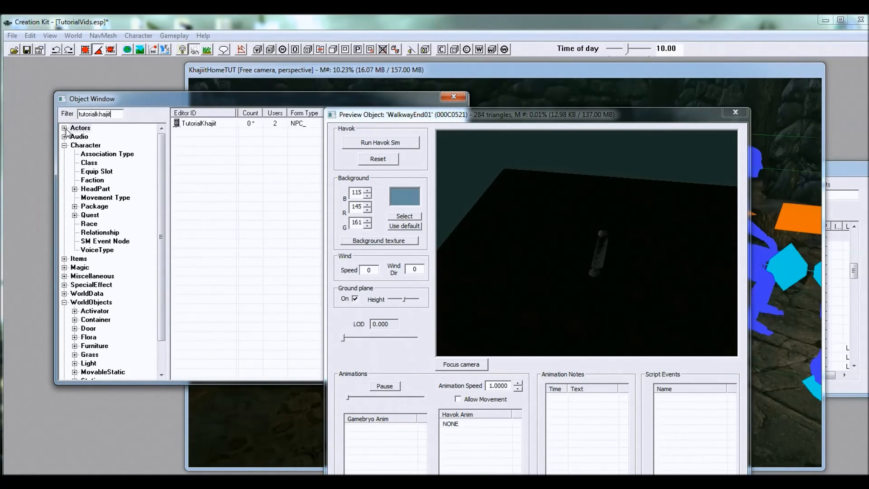
left_click(180, 124)
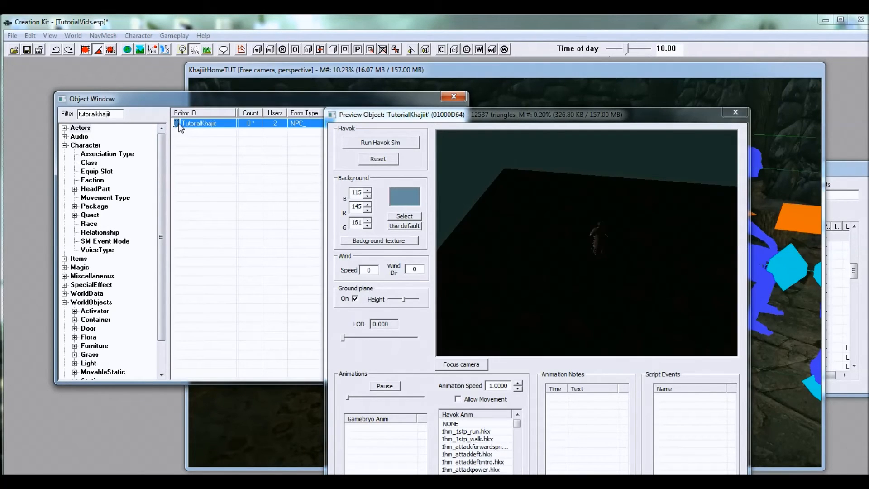
left_click_drag(257, 431, 262, 443)
left_click_drag(255, 383, 471, 227)
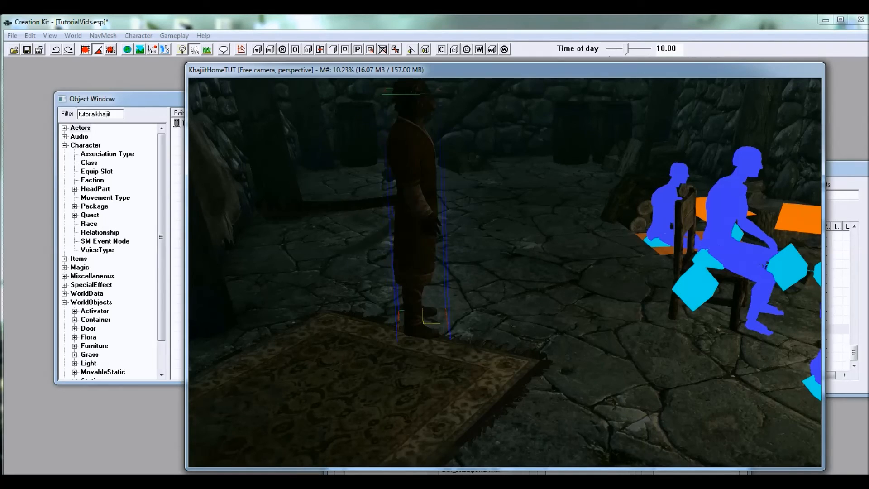
Step: Move and turn the TutorialKhajiit NPC so it stands on the stone floor beyond the rug, facing the room
right_click_drag(440, 164, 423, 163)
left_click_drag(423, 163, 546, 362)
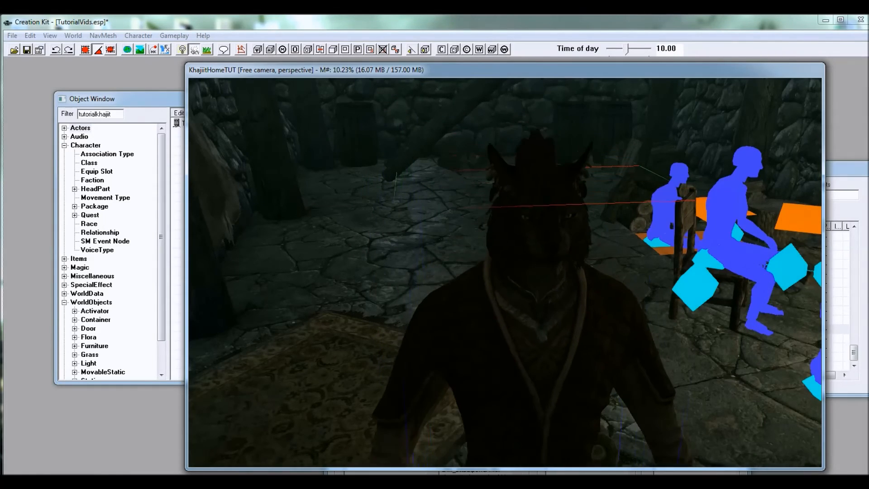
mouse_move(563, 312)
middle_mouse_down("shift")
mouse_move(493, 308)
mouse_move(534, 322)
mouse_move(549, 312)
mouse_move(536, 301)
middle_mouse_up("shift")
left_click_drag(536, 301, 546, 177)
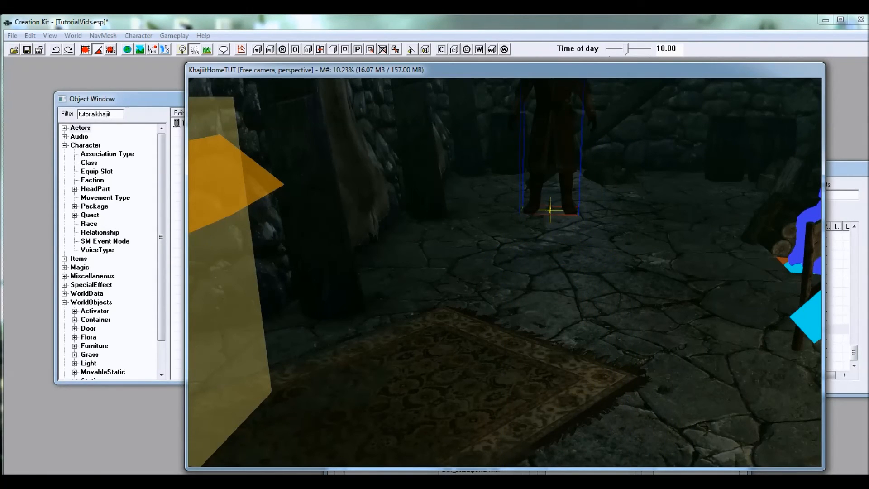
middle_click_drag(542, 139, 513, 206, "shift")
Step: Examine the furniture markers at the ground-floor fireplace, chairs and benches, and the upper-floor rooms from several angles
scroll(515, 184, "up", 5)
right_click(513, 206)
left_click(318, 139)
left_click(416, 179)
middle_click_drag(418, 179, 492, 184, "shift")
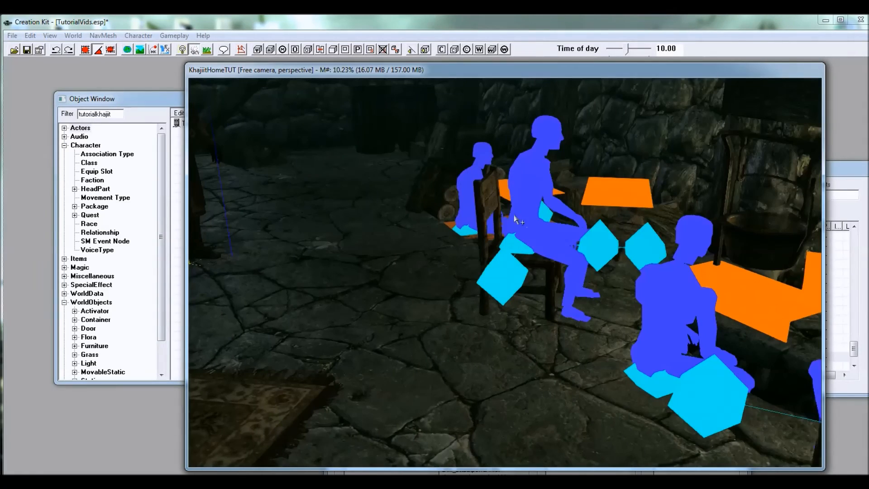
middle_click_drag(549, 218, 430, 252, "shift")
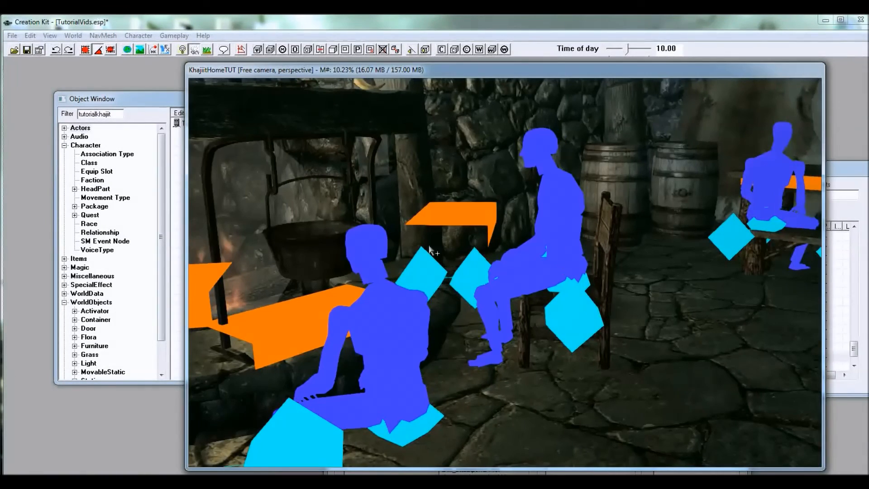
middle_click_drag(359, 242, 545, 249, "shift")
middle_click_drag(539, 212, 528, 196, "shift")
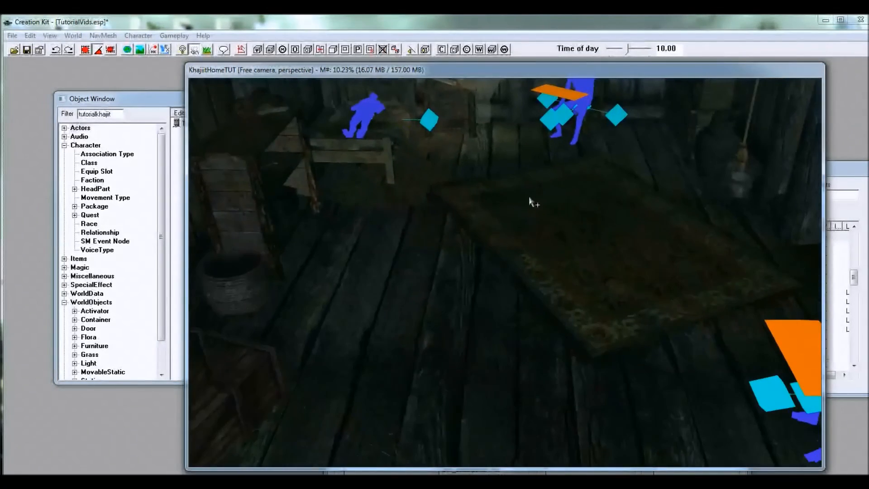
middle_click_drag(483, 224, 549, 213, "shift")
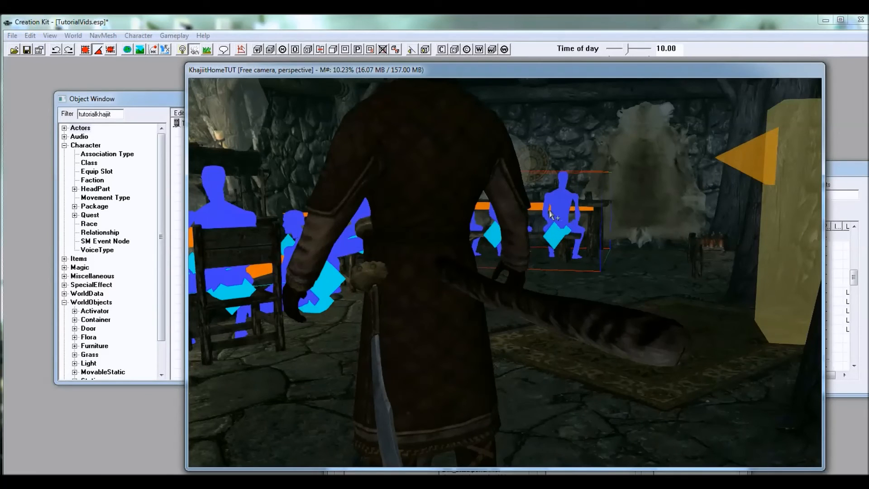
middle_click_drag(591, 224, 503, 181, "shift")
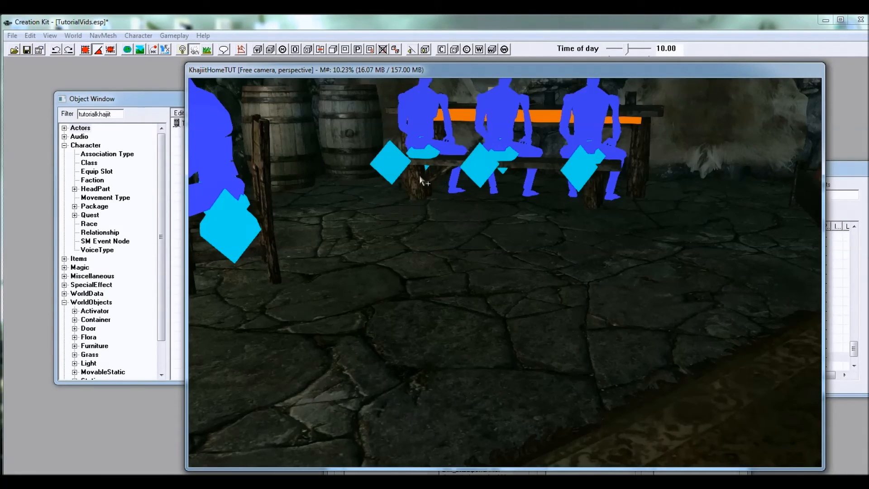
mouse_move(427, 186)
middle_mouse_down("shift")
mouse_move(421, 198)
mouse_move(514, 209)
mouse_move(500, 212)
mouse_move(506, 223)
mouse_move(481, 186)
mouse_move(505, 185)
mouse_move(384, 182)
mouse_move(398, 199)
mouse_move(398, 184)
mouse_move(460, 200)
mouse_move(435, 160)
mouse_move(485, 180)
mouse_move(483, 215)
mouse_move(487, 208)
mouse_move(423, 216)
mouse_move(488, 208)
mouse_move(504, 188)
mouse_move(498, 200)
mouse_move(415, 192)
mouse_move(487, 173)
mouse_move(487, 194)
mouse_move(501, 194)
mouse_move(474, 194)
mouse_move(493, 190)
mouse_move(477, 166)
mouse_move(523, 244)
middle_mouse_up("shift")
middle_click_drag(521, 260, 524, 229)
Step: Examine the upper floor's doorway and the log posts around it from near and far
scroll(586, 190, "down", 6)
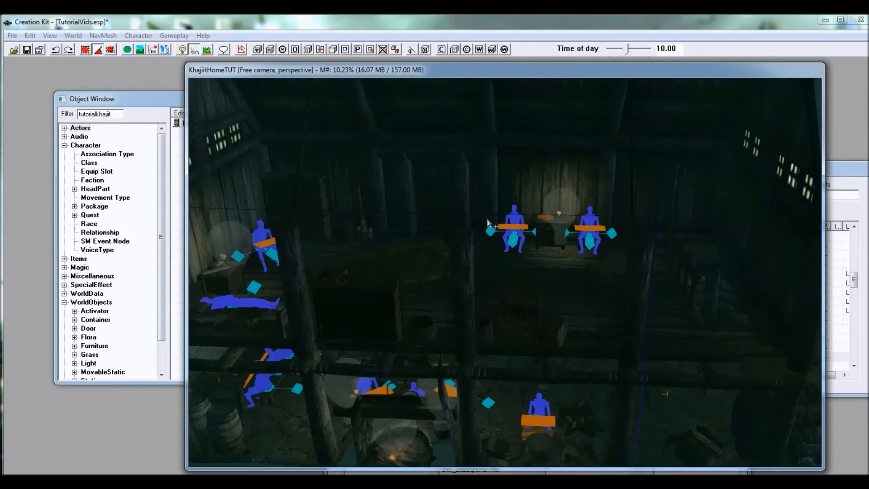
scroll(525, 292, "down", 5)
middle_click_drag(616, 199, 533, 230)
scroll(498, 246, "up", 4)
scroll(494, 230, "up", 3)
scroll(499, 237, "up", 3)
scroll(499, 216, "down", 2)
scroll(504, 210, "up", 4)
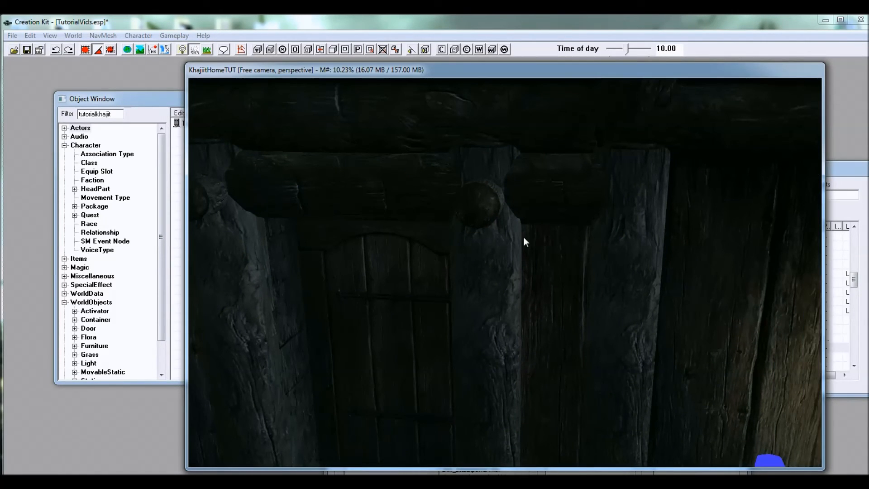
middle_click_drag(409, 249, 532, 223)
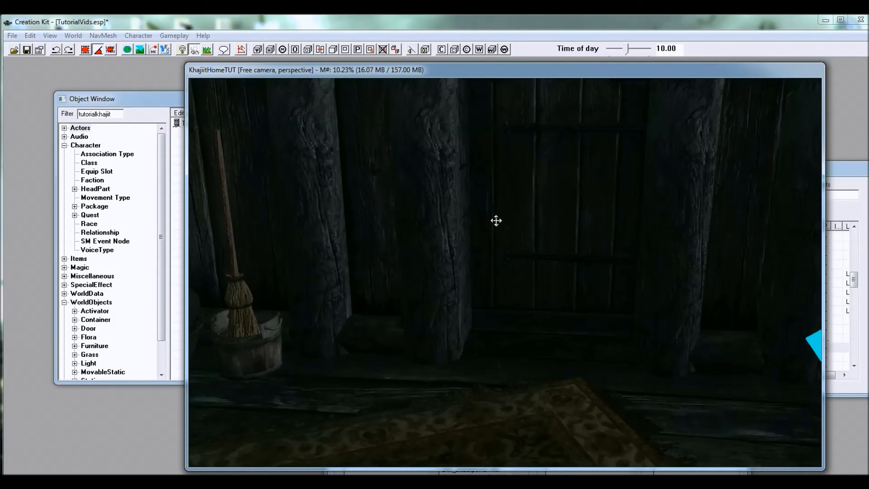
scroll(517, 221, "down", 5)
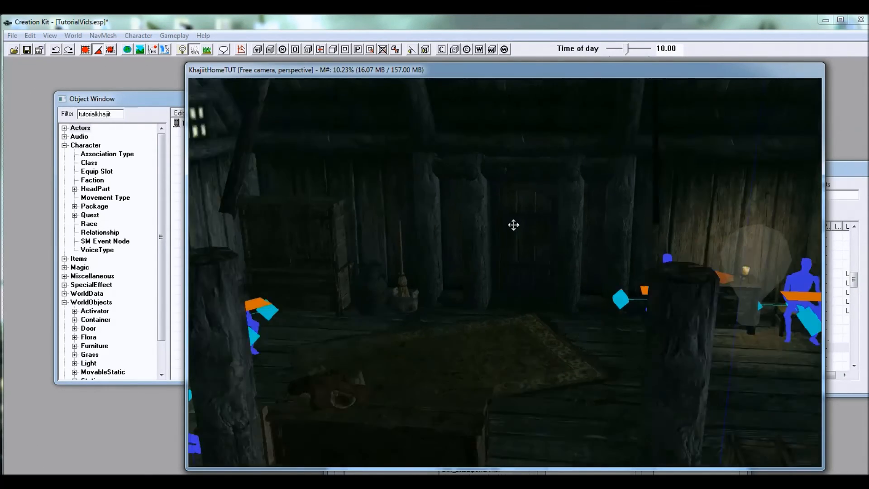
middle_click_drag(518, 232, 515, 256, "shift")
scroll(546, 242, "down", 3)
scroll(525, 235, "up", 10)
scroll(515, 240, "up", 2)
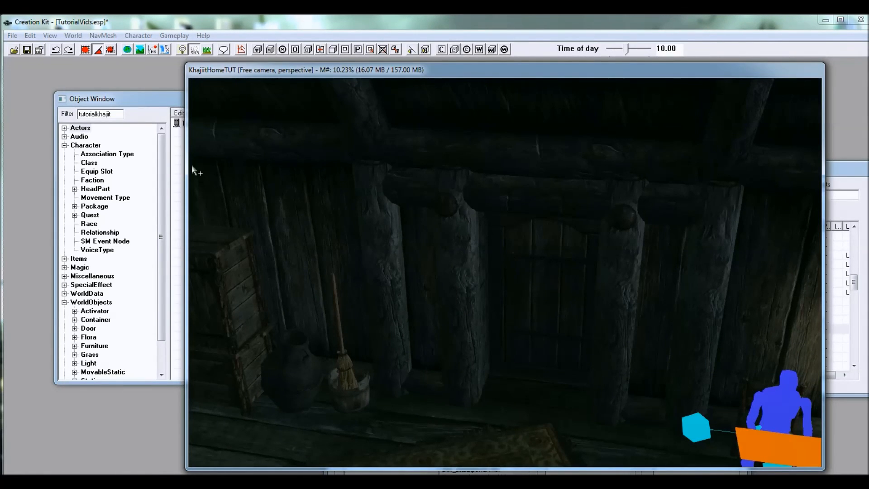
Step: Filter all objects for "divider" and place the FarmBDivider01 wall panel at the upper-floor doorway
left_click_drag(163, 152, 161, 200)
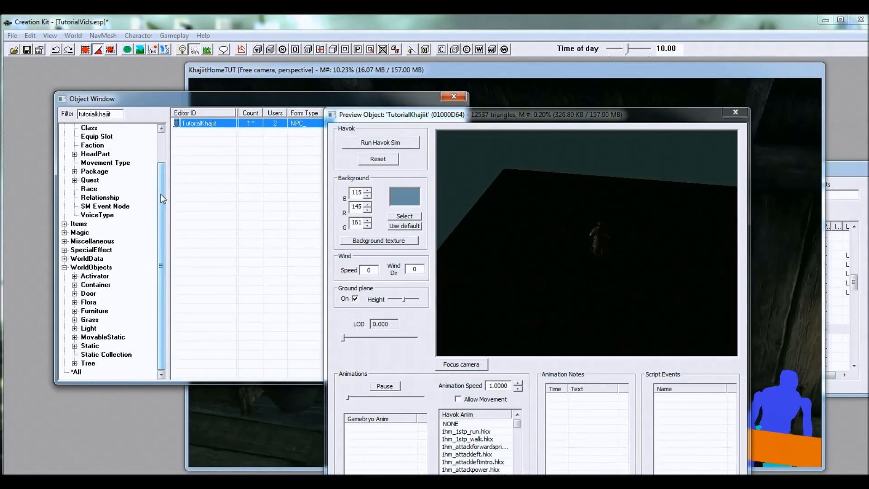
mouse_move(162, 194)
left_mouse_down()
mouse_move(162, 148)
mouse_move(162, 179)
left_mouse_up()
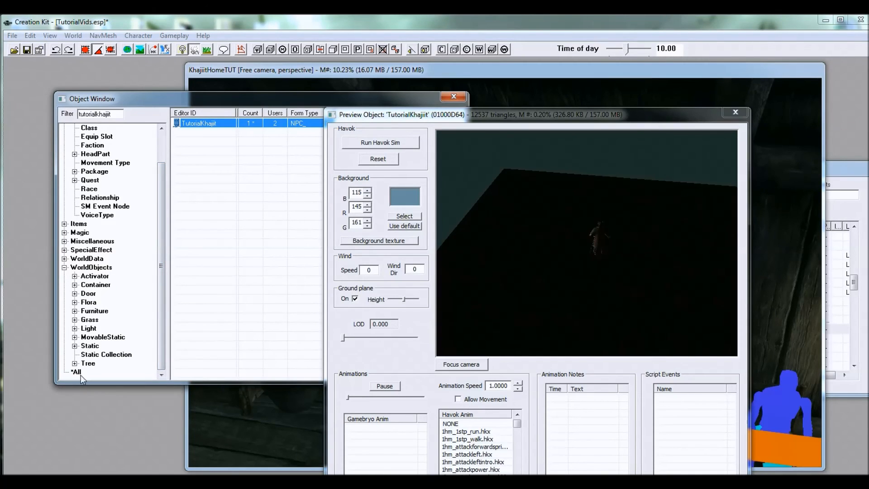
double_click(119, 113)
type("divider")
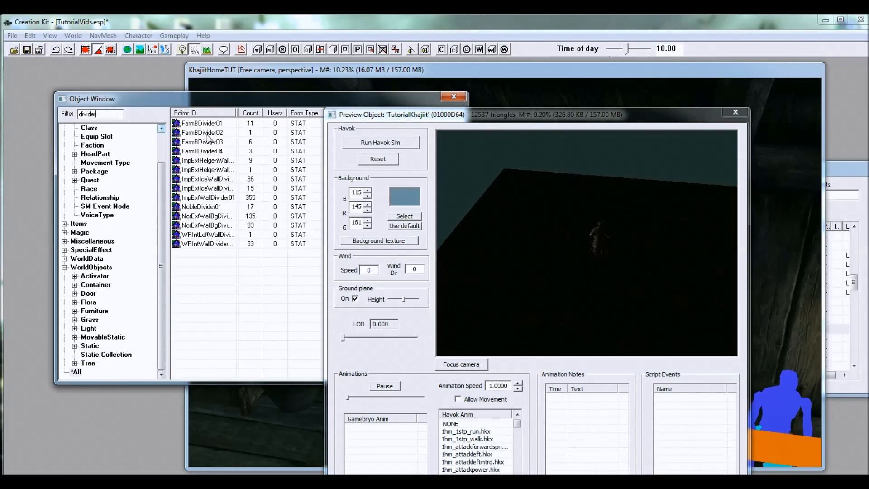
left_click(205, 126)
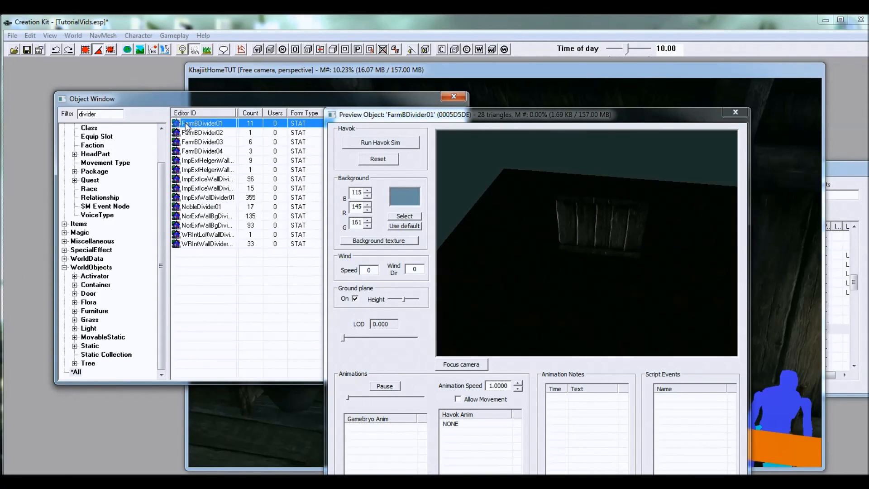
left_click_drag(179, 126, 590, 339)
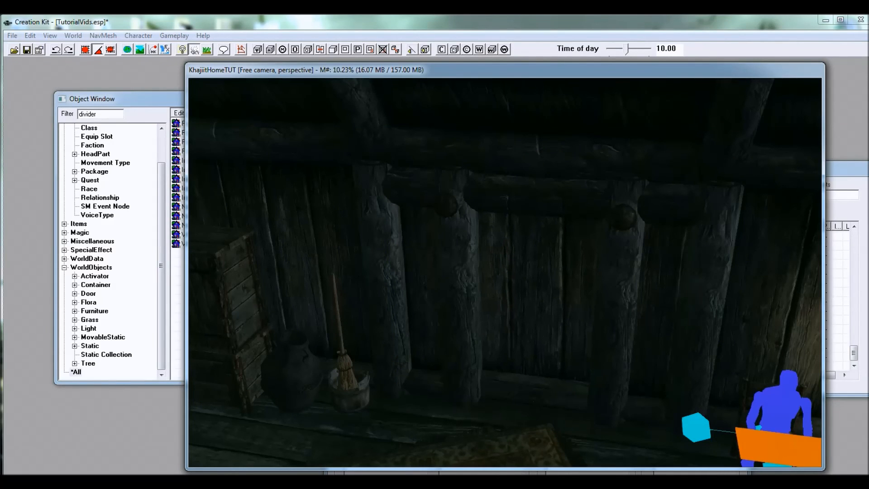
Step: Position the divider panel across the upper-floor doorway and check its fit from outside the house
middle_click_drag(571, 330, 591, 230, "shift")
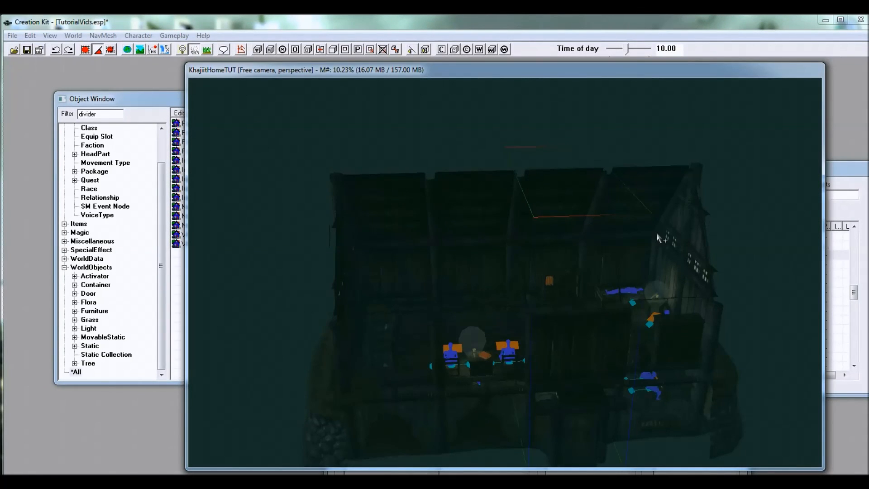
middle_click_drag(640, 239, 529, 249, "shift")
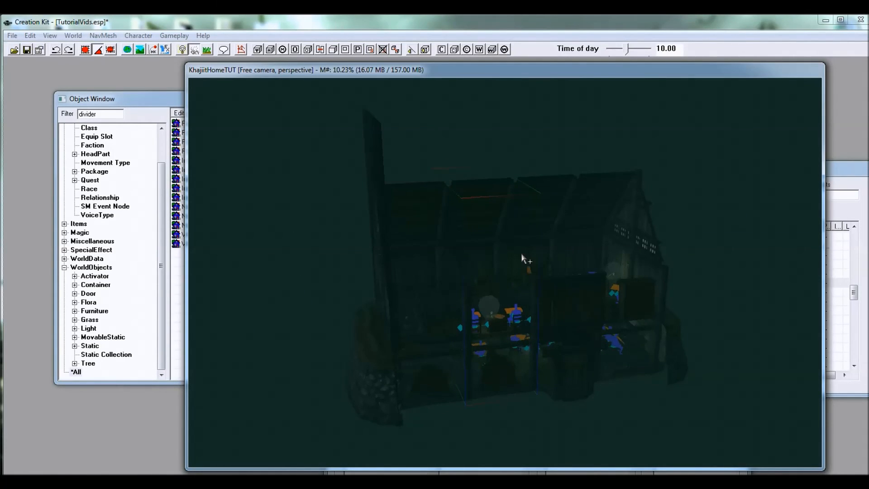
middle_click_drag(526, 256, 543, 246, "shift")
middle_click_drag(570, 316, 522, 287, "shift")
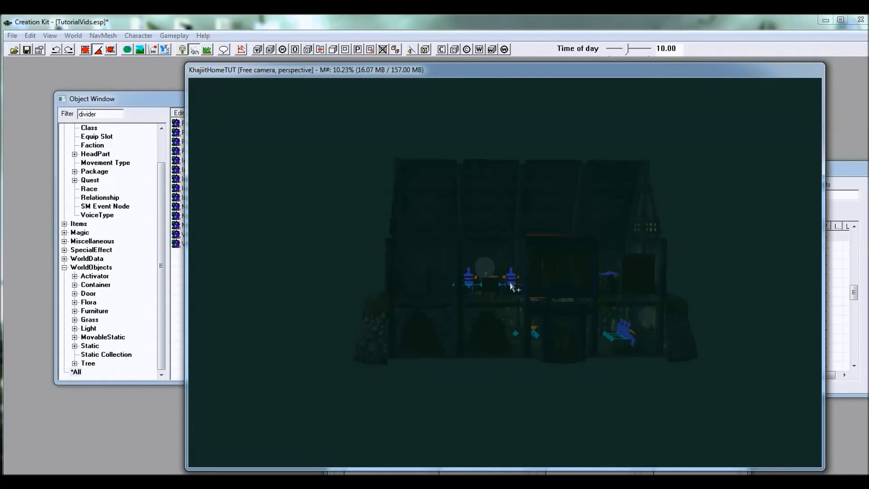